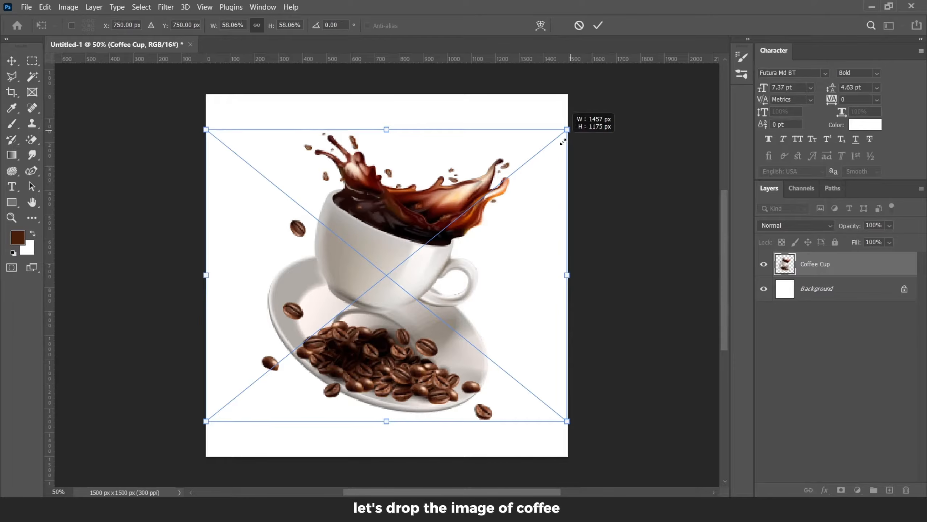
Step: Move the placed coffee cup image down slightly and commit the transform
drag(408, 228, 408, 255)
click(598, 26)
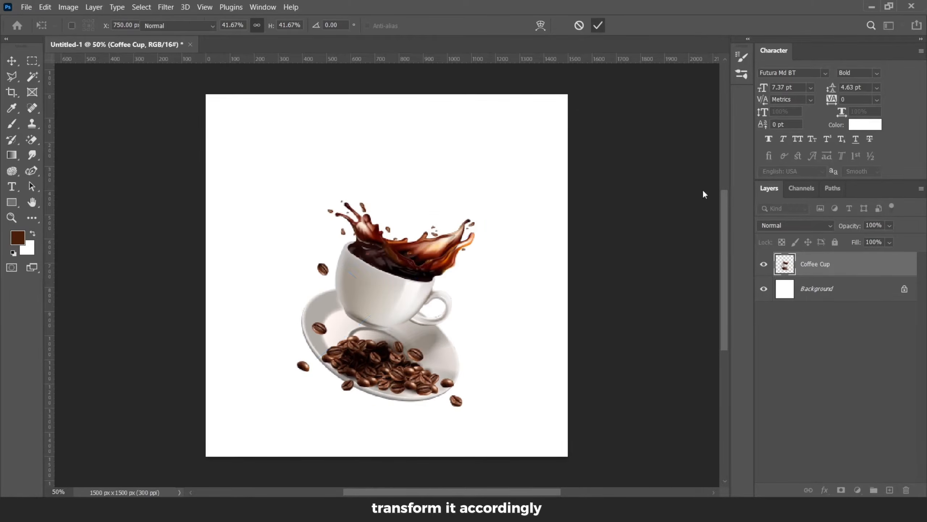
Step: Unlock the background layer and fill it with a dark brown (#441a13) sampled from the coffee splash
click(905, 289)
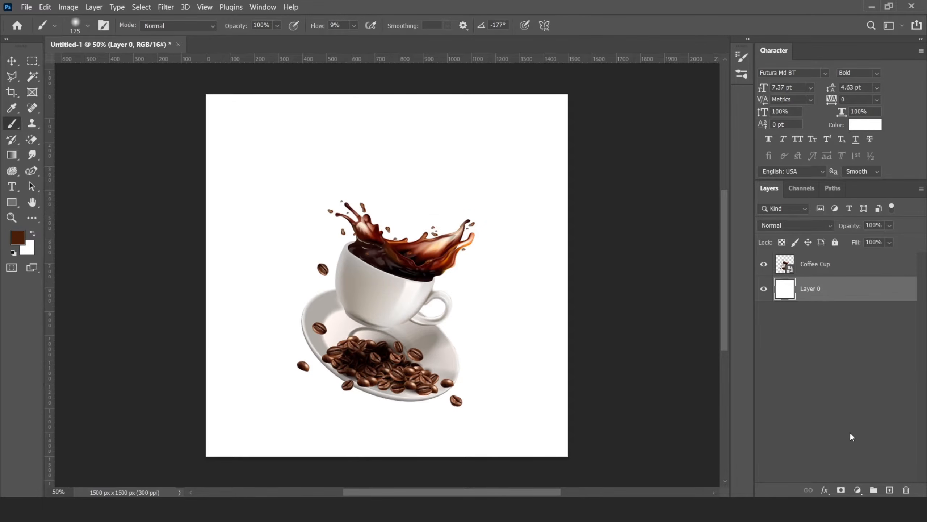
click(18, 238)
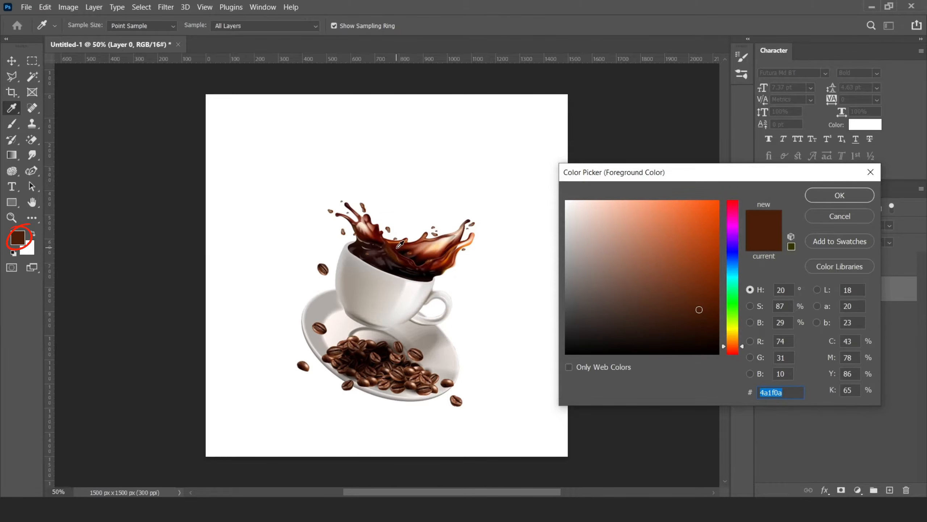
click(399, 246)
click(423, 248)
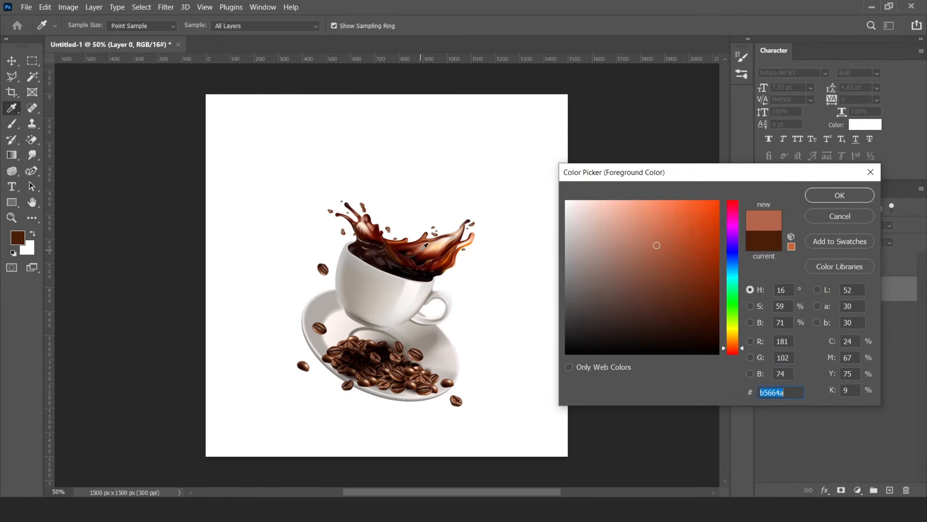
click(427, 252)
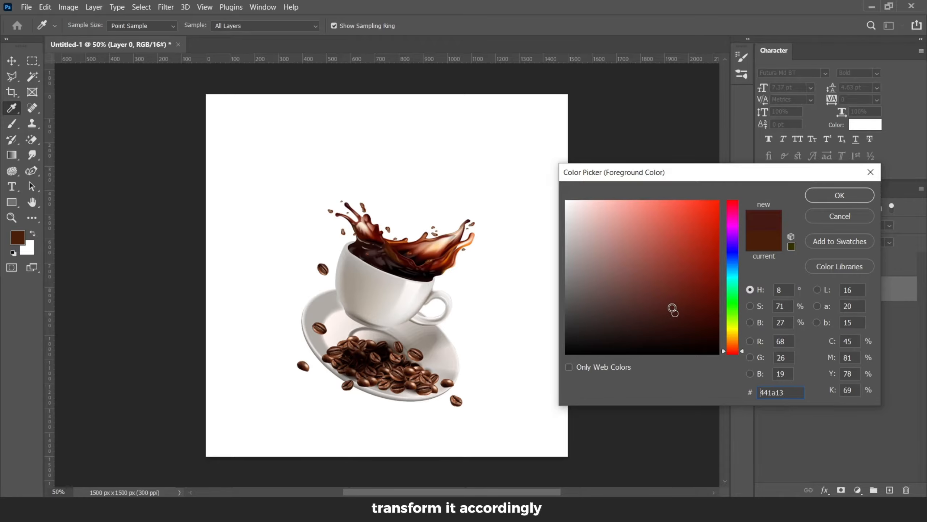
key(Return)
key(b)
key(alt+BackSpace)
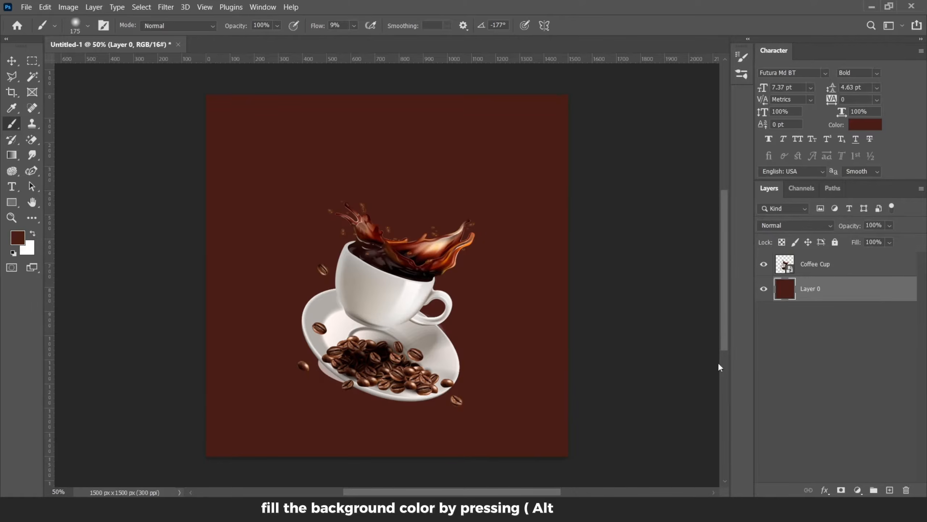
Step: Enlarge the coffee cup layer slightly with Free Transform
key(v)
click(815, 264)
key(ctrl+t)
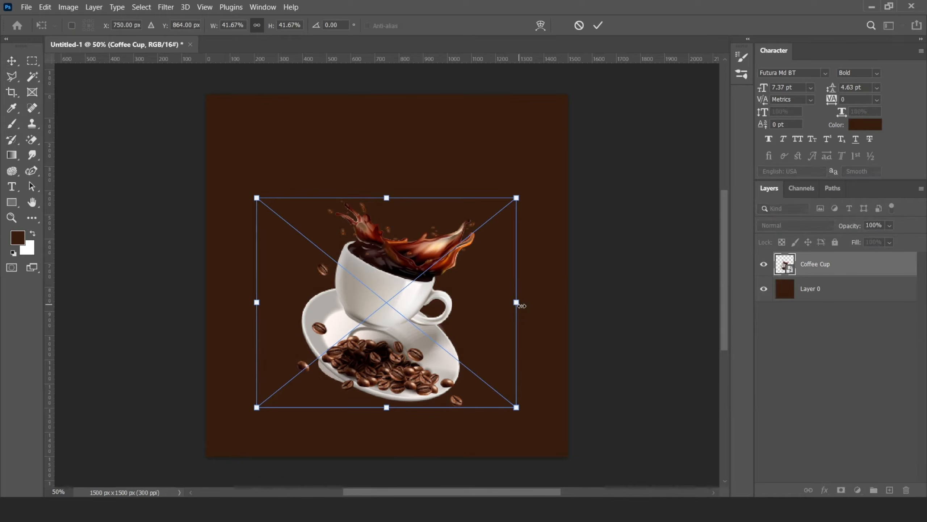
drag(517, 302, 522, 303)
click(598, 25)
Step: Rename the brown fill layer Background and add a new empty layer above it
double_click(806, 290)
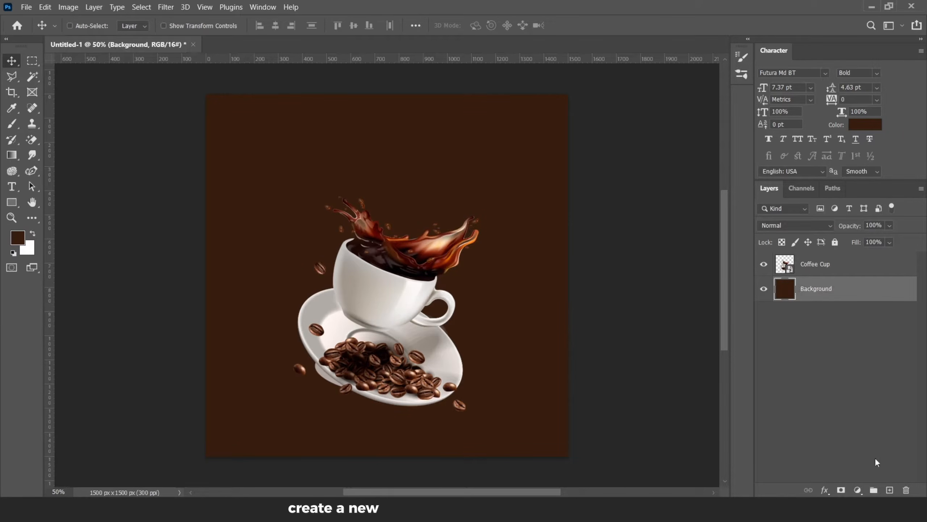
click(891, 490)
Step: Draw a closed wavy path with the Curvature Pen across the lower canvas and turn it into a selection
scroll(332, 217, down, 6)
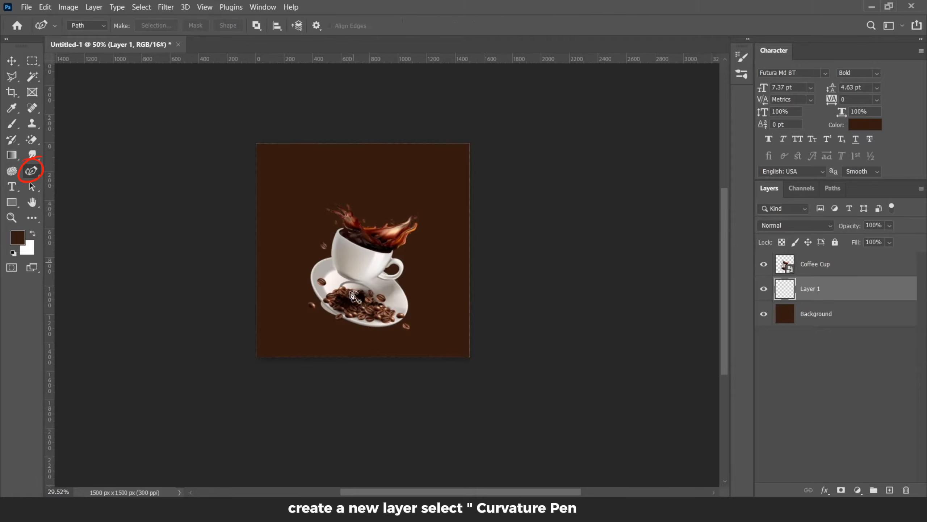
scroll(354, 295, up, 3)
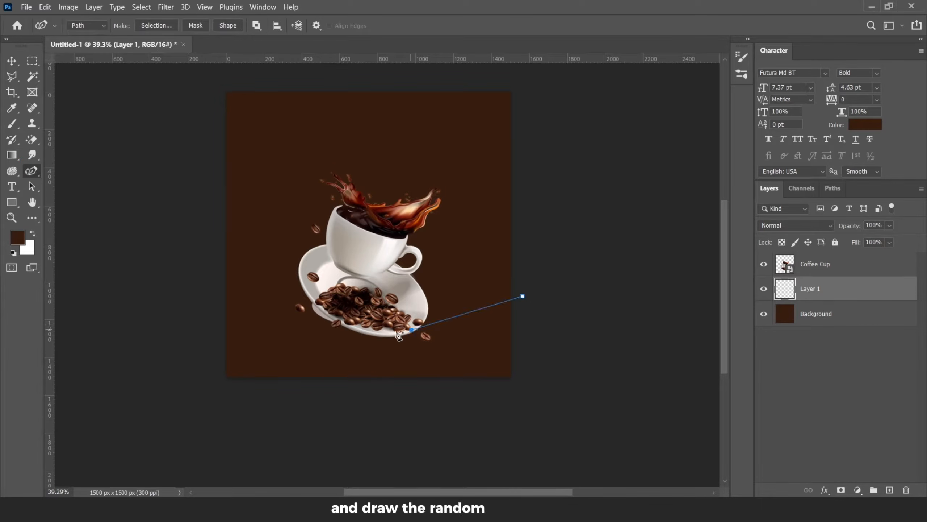
click(281, 292)
click(208, 294)
click(204, 396)
click(264, 412)
click(456, 385)
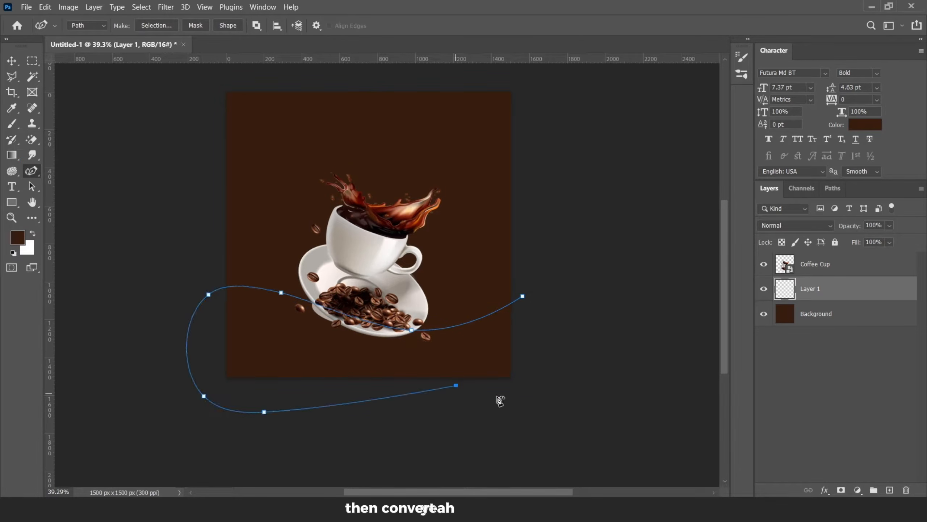
click(517, 397)
click(549, 370)
click(525, 296)
ctrl+click(532, 314)
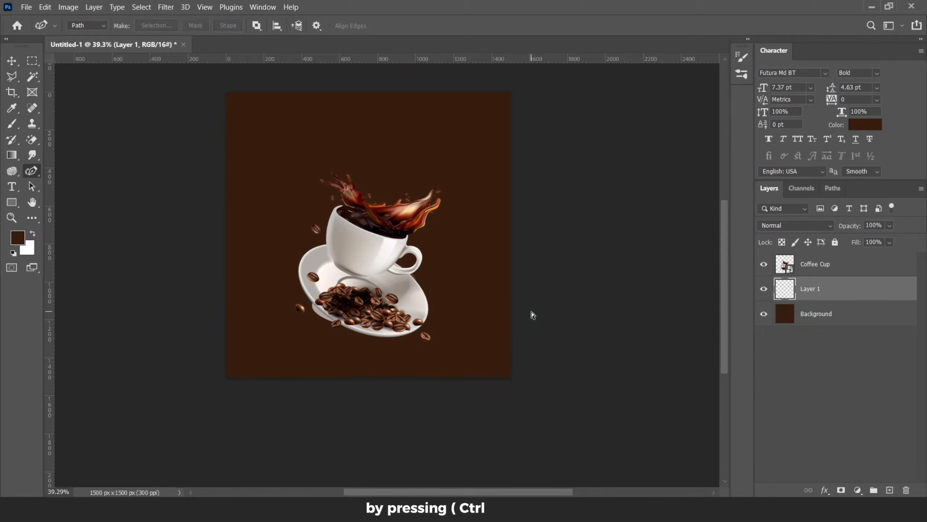
Step: Fill the wave selection with white on the new layer
click(32, 234)
key(alt+BackSpace)
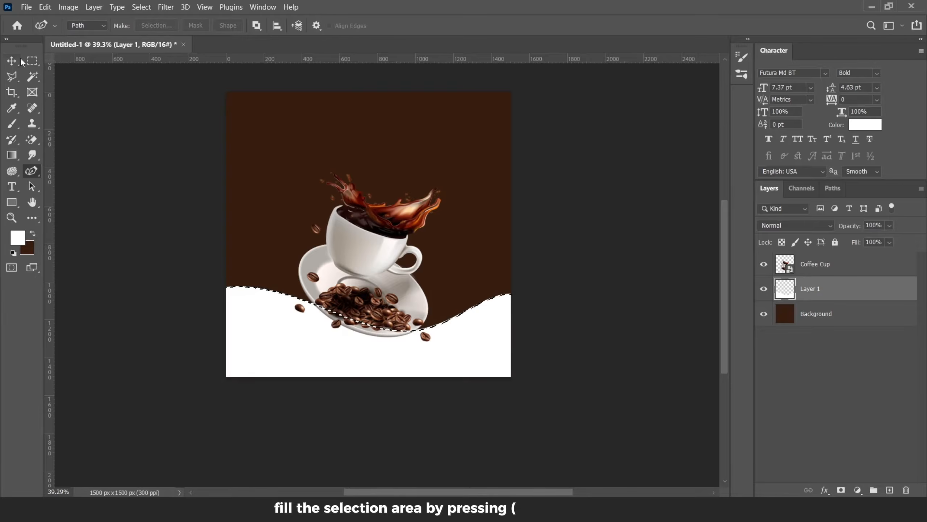
Step: Enlarge the coffee cup and move it down over the white wave with Free Transform
key(v)
scroll(385, 267, up, 3)
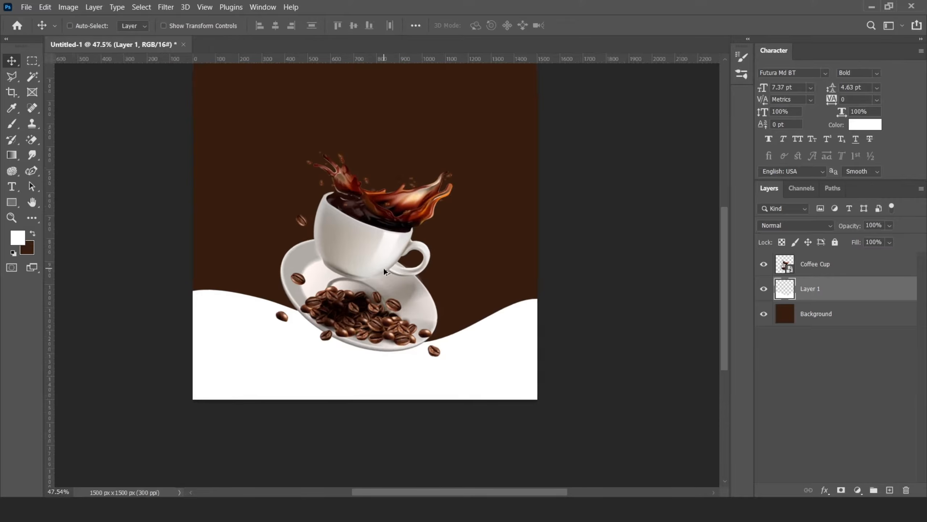
click(822, 264)
key(ctrl+t)
drag(459, 252, 522, 254)
drag(405, 252, 406, 272)
click(597, 26)
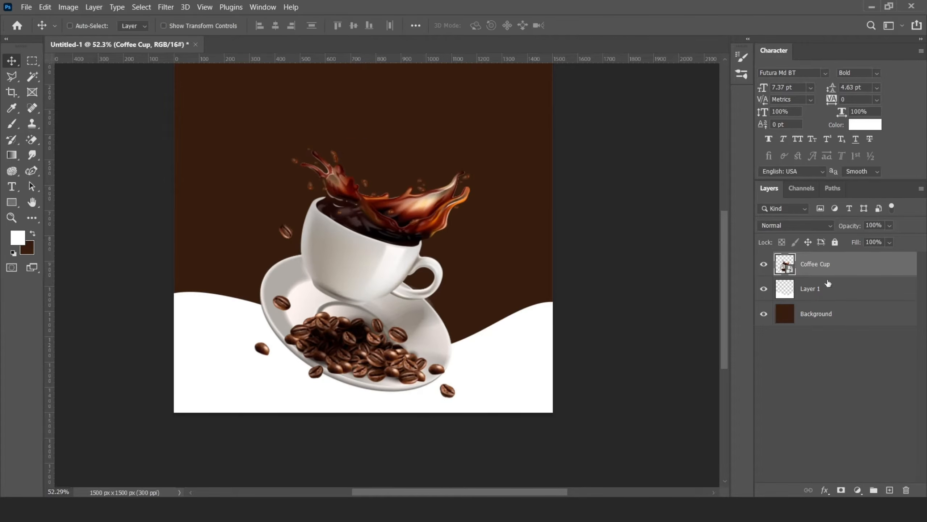
Step: Add a layer mask to the coffee cup layer
scroll(449, 303, down, 5)
scroll(450, 312, up, 3)
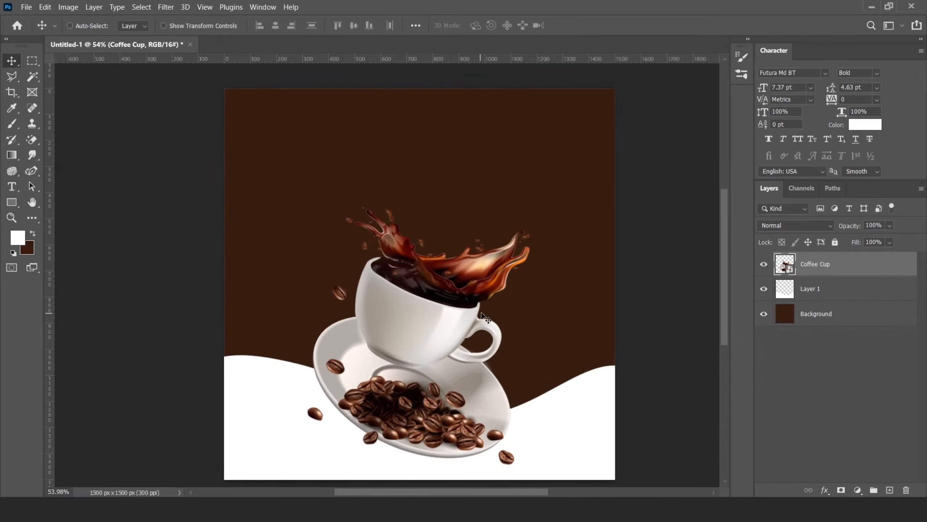
scroll(477, 407, up, 3)
click(841, 490)
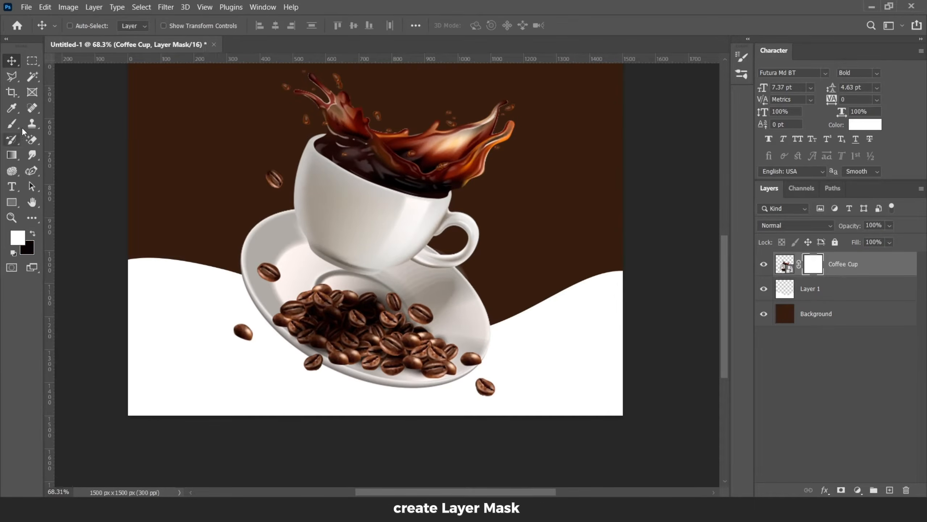
Step: Set a hard brush at 100% flow and paint black on the mask near the lower-right stray bean
key(b)
scroll(482, 383, up, 5)
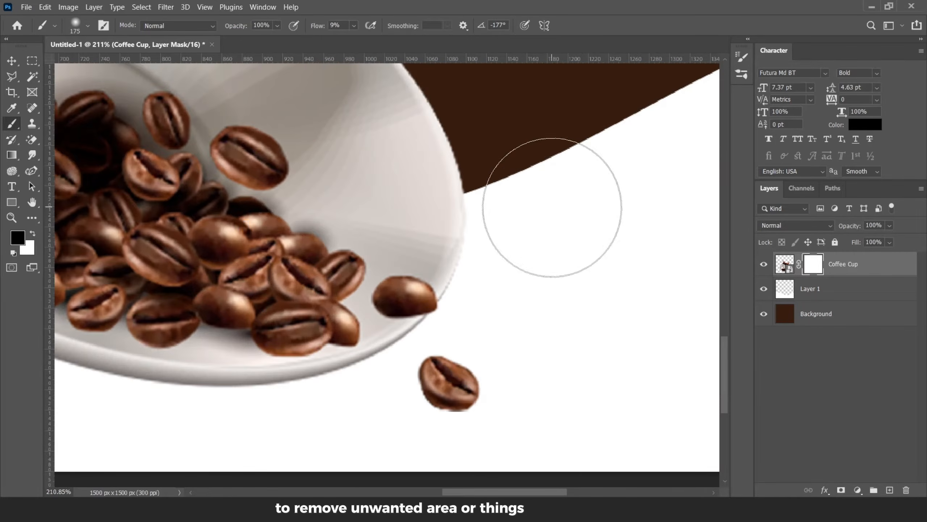
right_click(560, 212)
click(612, 152)
click(466, 424)
click(354, 26)
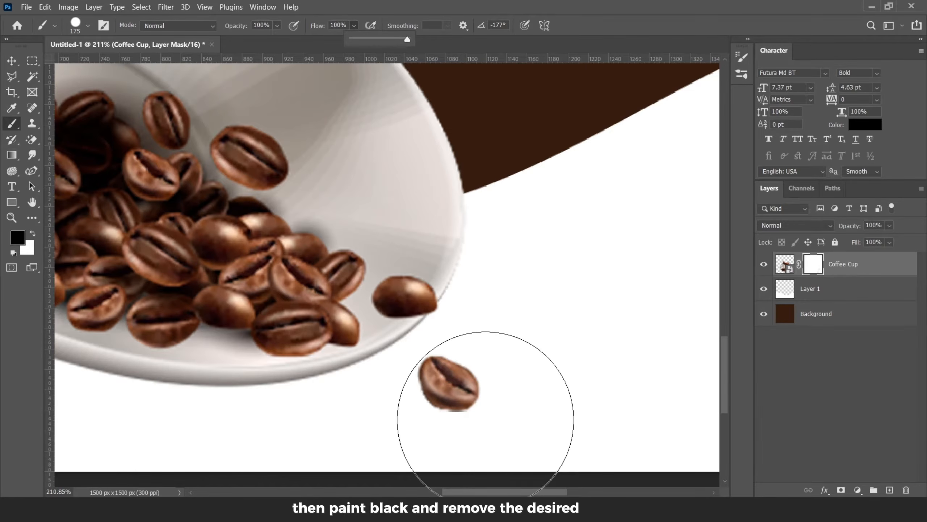
drag(466, 409, 449, 387)
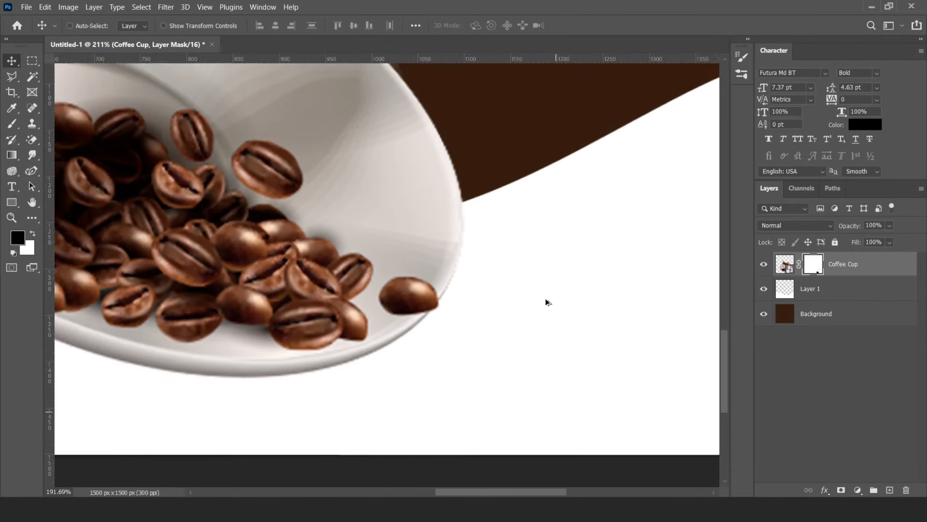
Step: Scale the coffee cup slightly larger and nudge it up and left with Free Transform
scroll(546, 300, down, 8)
scroll(486, 226, up, 1)
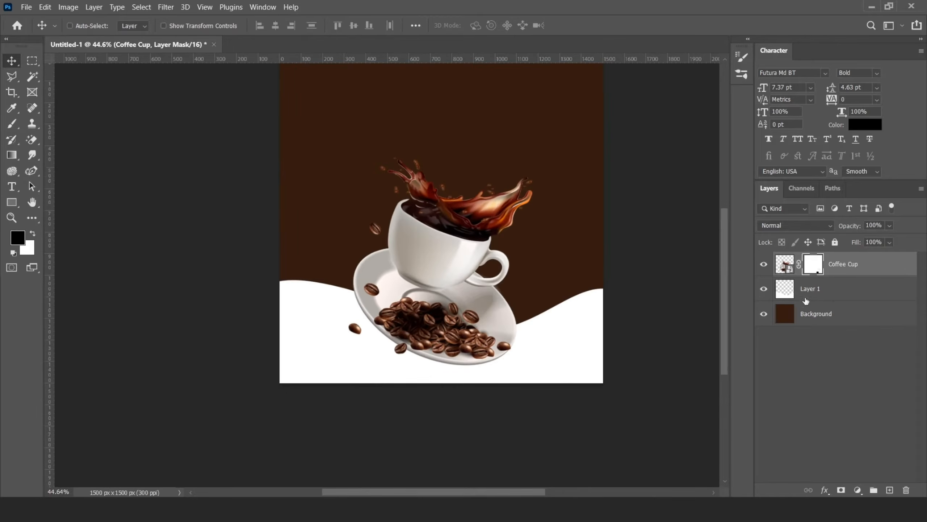
click(785, 264)
key(ctrl+t)
drag(576, 154, 582, 150)
drag(465, 247, 461, 240)
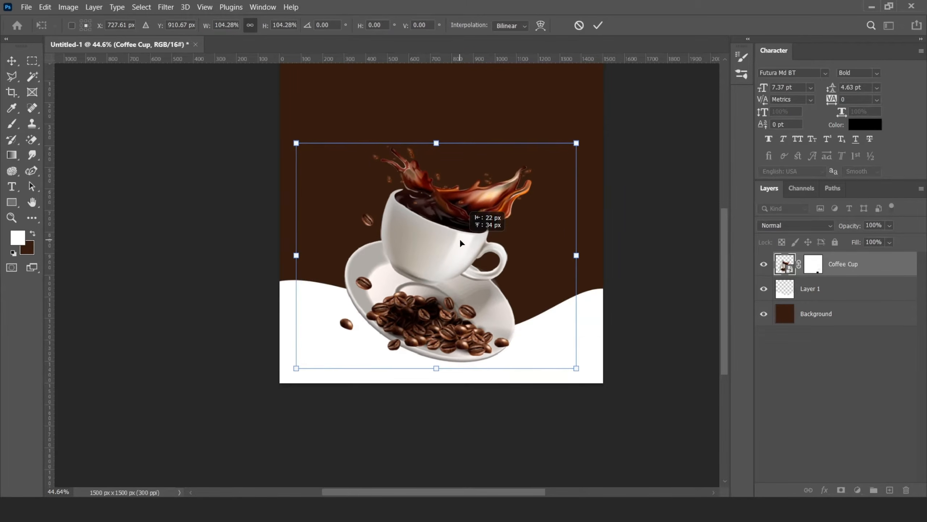
click(597, 26)
Step: Group the white wave layer with the brown background layer and name the group Background
scroll(575, 265, down, 3)
scroll(577, 285, up, 6)
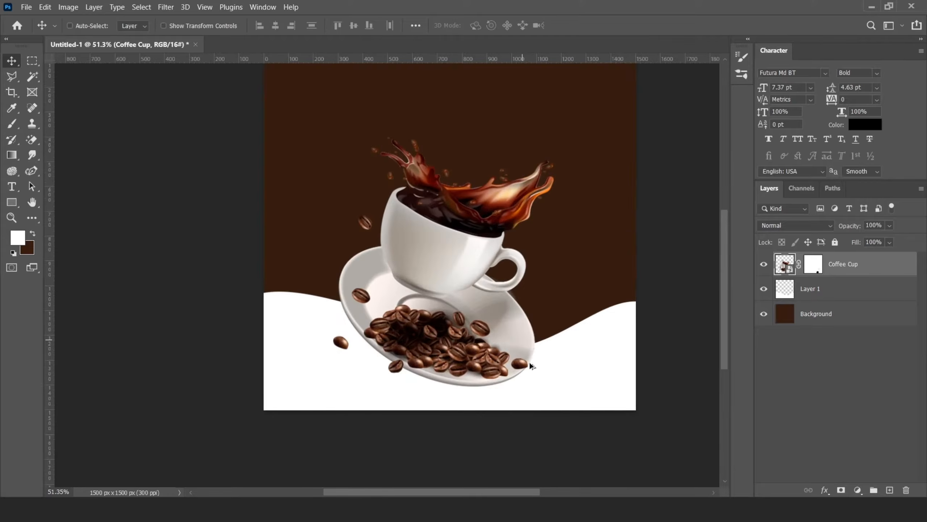
click(834, 291)
shift+click(818, 314)
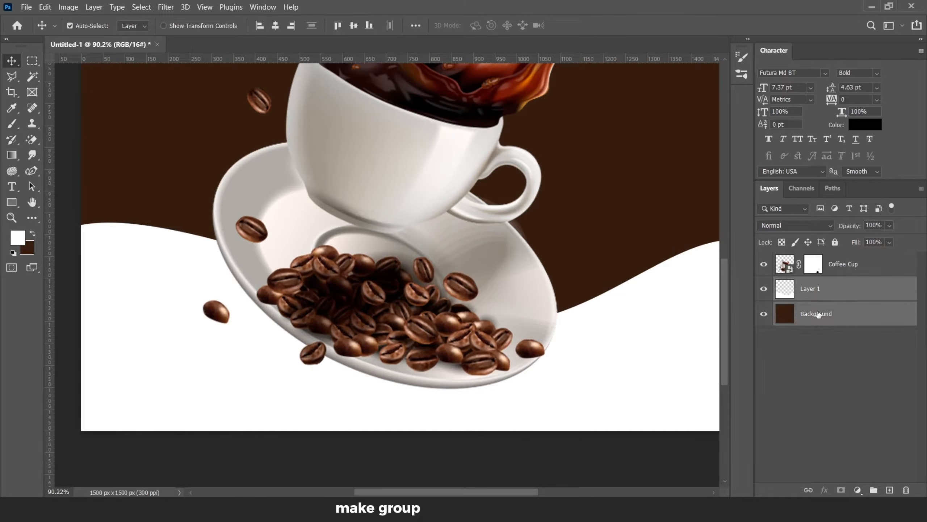
key(ctrl+g)
click(814, 286)
text(Back)
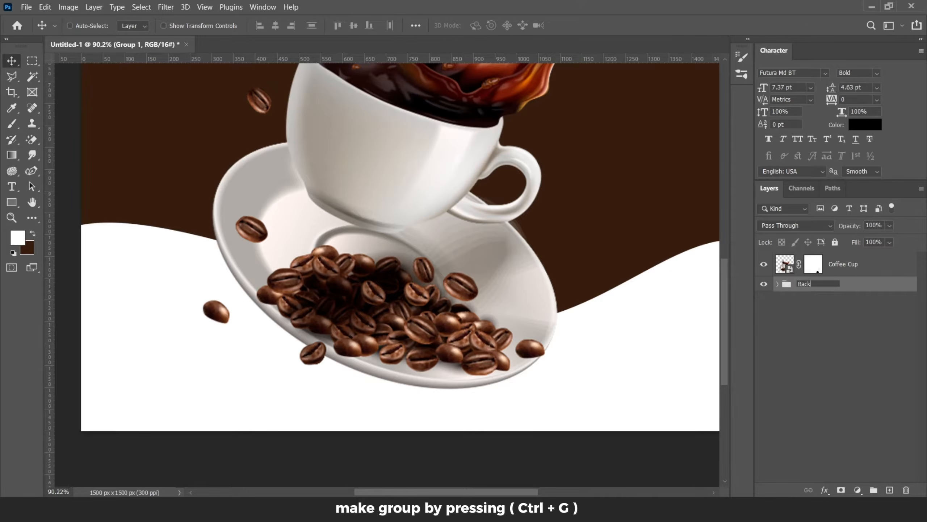
text(ground)
click(856, 266)
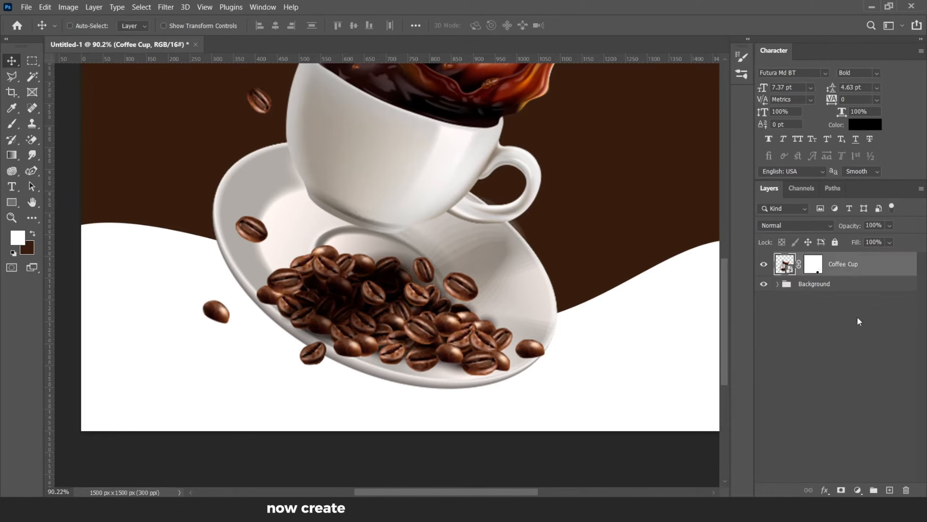
Step: Add a new layer directly below the coffee cup and name it Shadow
click(890, 490)
drag(866, 285, 868, 253)
click(845, 289)
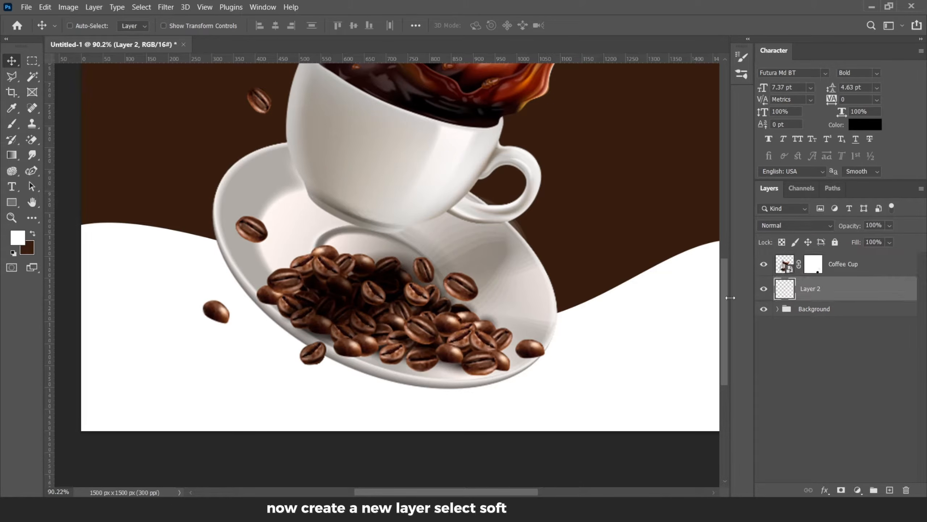
text(Shadow)
key(Return)
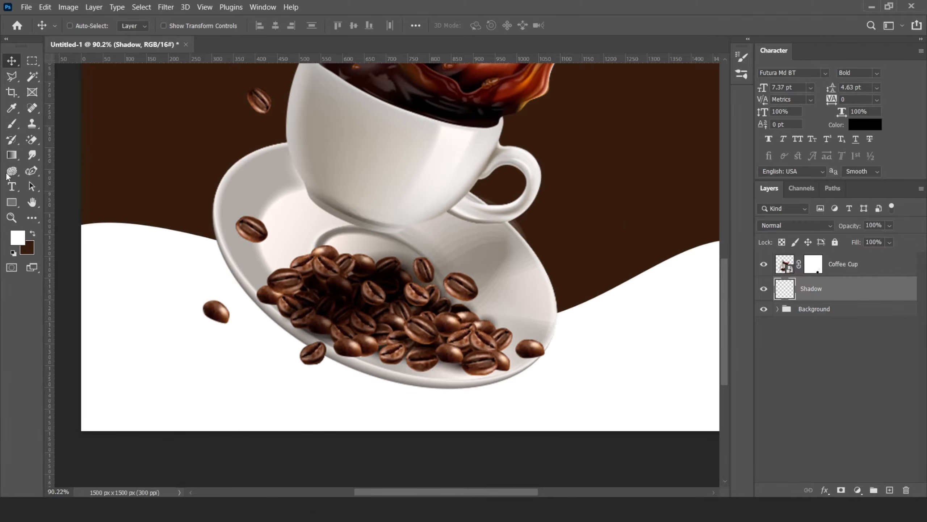
Step: Set the foreground to black, enlarge the brush to 400, and paint a soft black spot on the Shadow layer
key(b)
scroll(409, 243, down, 5)
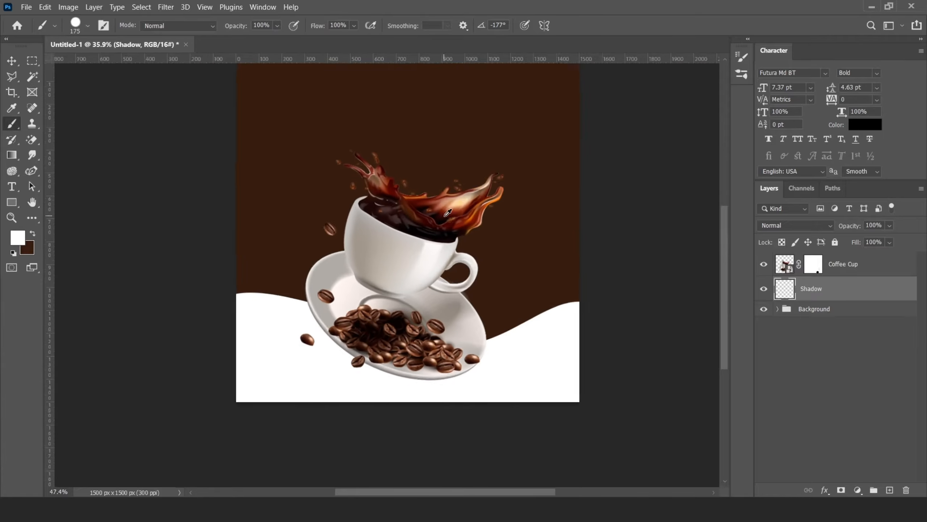
key(x)
click(21, 237)
drag(571, 246, 566, 355)
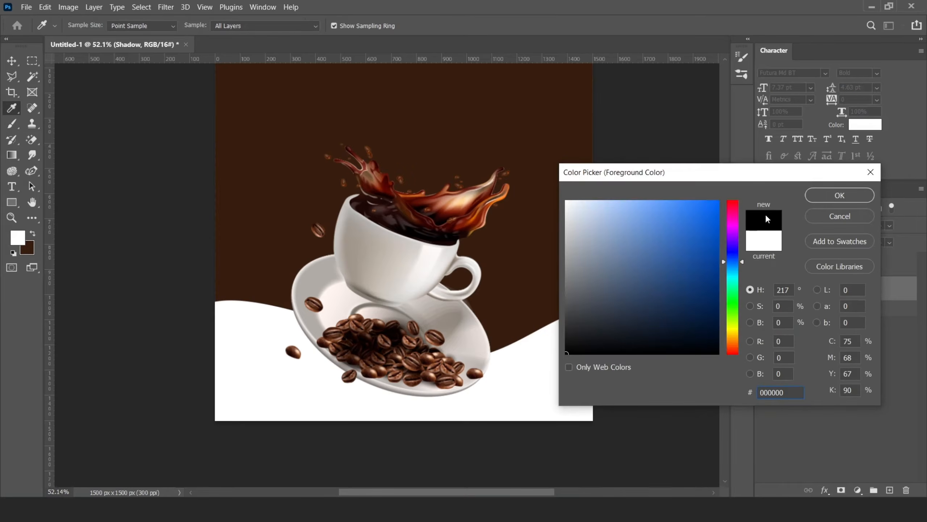
click(839, 195)
key(bracketright)
click(420, 162)
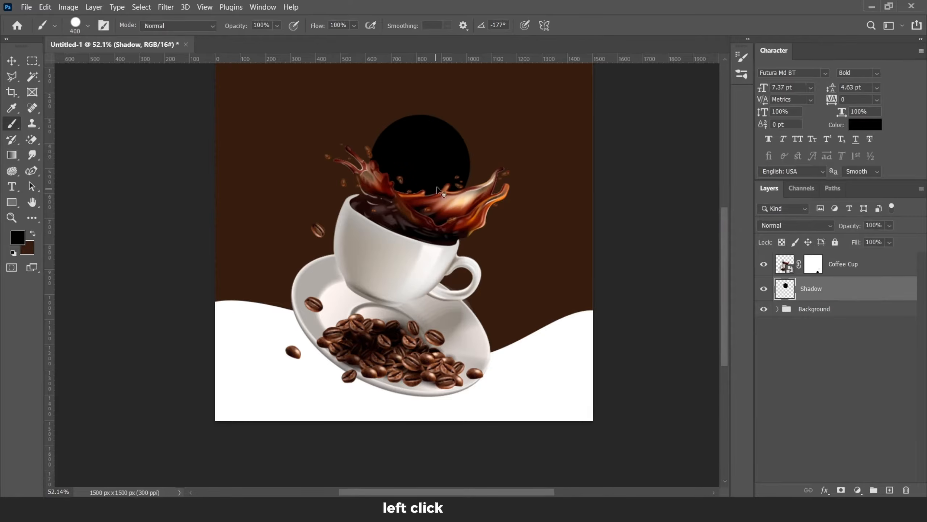
key(ctrl+z)
right_click(407, 163)
key(Escape)
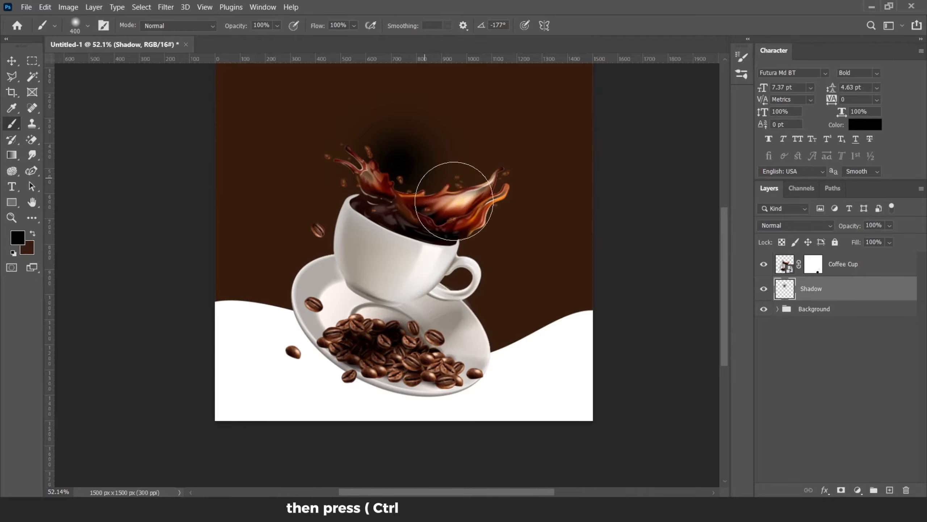
click(407, 154)
Step: Move the black spot beneath the saucer and squash it into a flat, wide shadow with Free Transform
key(v)
drag(426, 151, 471, 377)
key(ctrl+t)
drag(456, 301, 462, 365)
drag(542, 365, 580, 365)
click(598, 25)
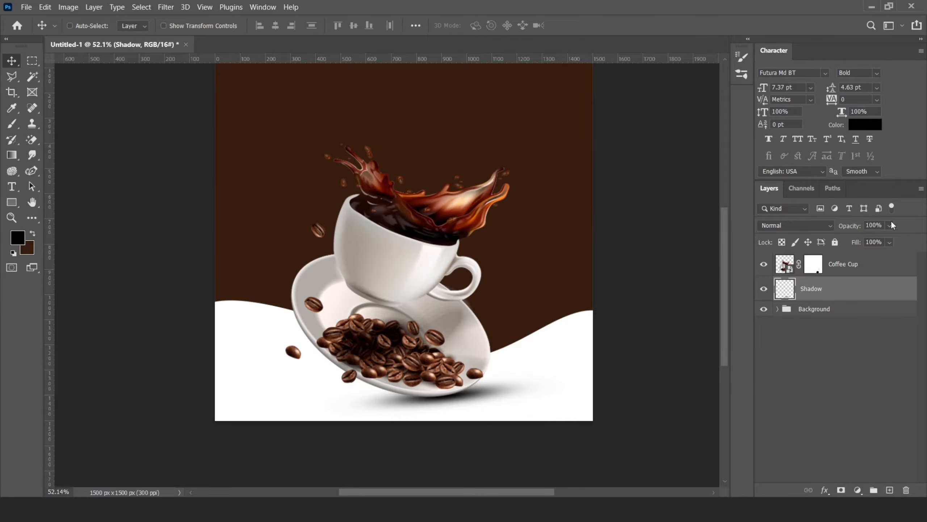
Step: Lower the Shadow layer's opacity to 79%
drag(890, 225, 886, 242)
scroll(478, 309, down, 5)
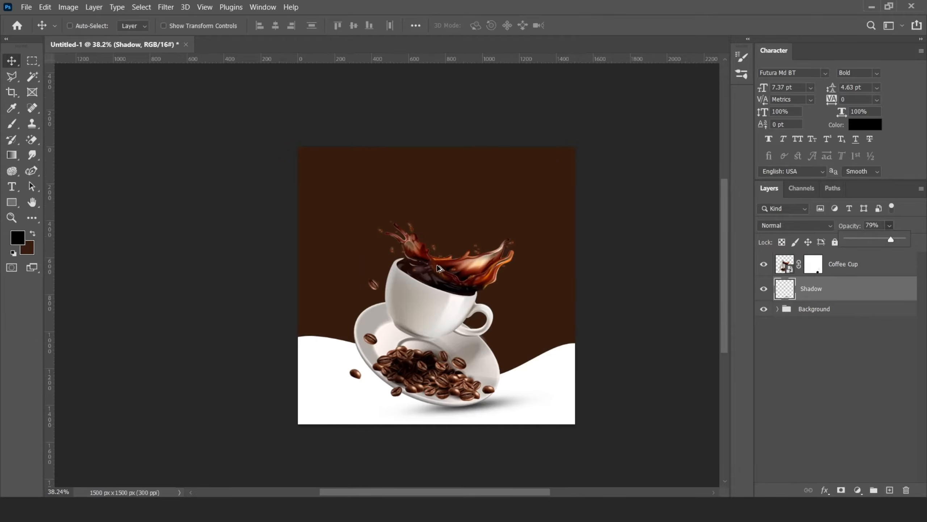
scroll(351, 234, up, 2)
Step: Open the Camera Raw Filter on the coffee cup layer
click(851, 271)
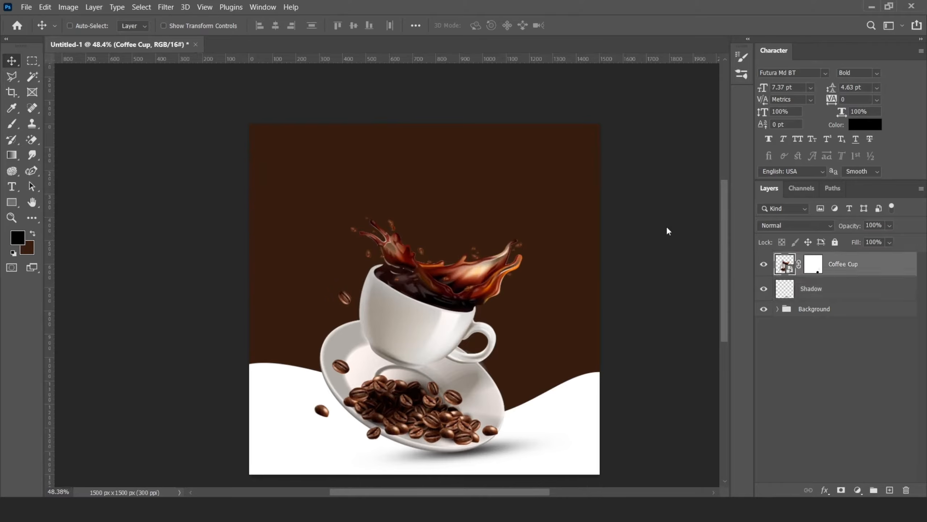
click(166, 7)
click(197, 90)
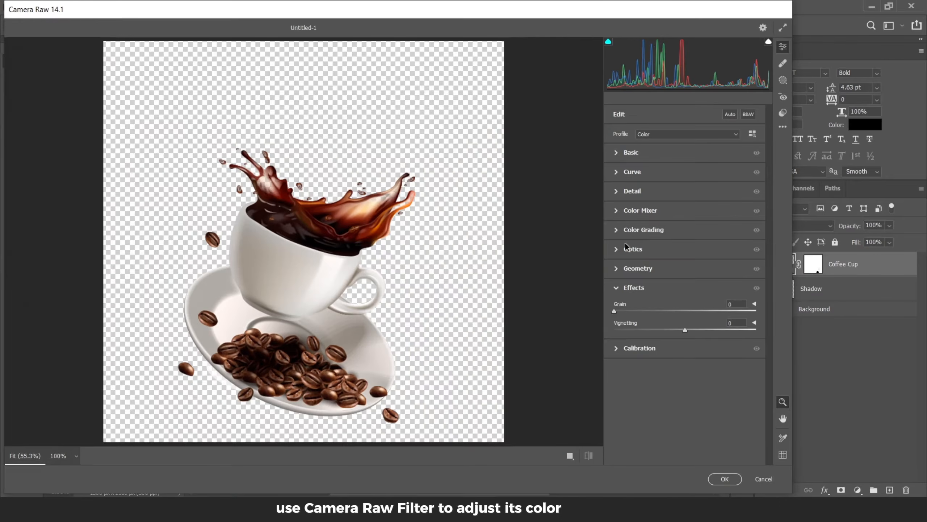
Step: Adjust the coffee cup's Basic sliders in Camera Raw and apply the filter
click(616, 151)
drag(686, 189, 690, 190)
drag(685, 243, 698, 243)
drag(685, 274, 680, 273)
click(725, 478)
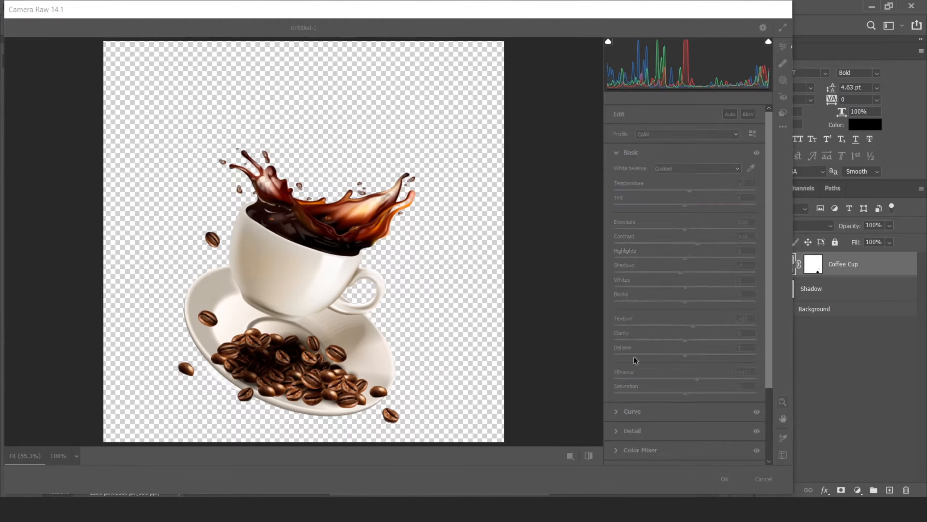
Step: Group the coffee cup and shadow layers together
scroll(416, 233, down, 4)
scroll(416, 233, up, 4)
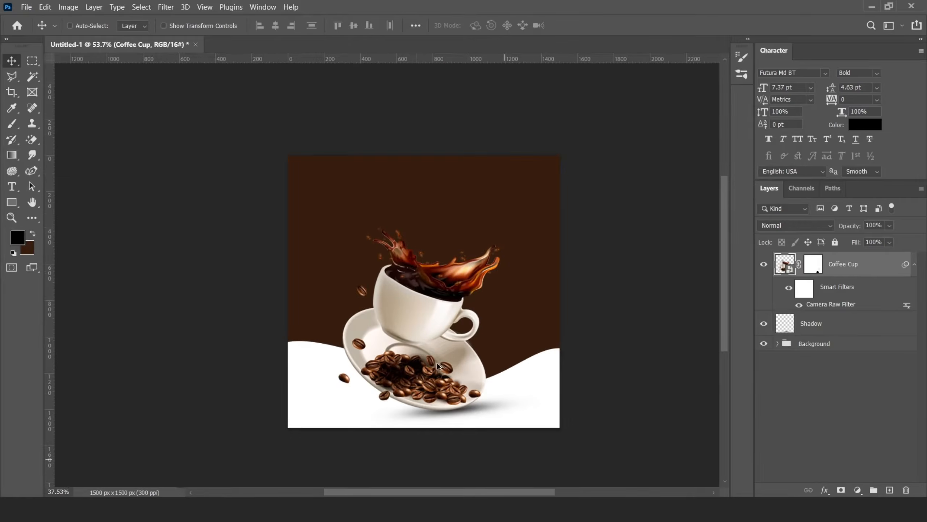
click(915, 266)
shift+click(839, 290)
key(ctrl+g)
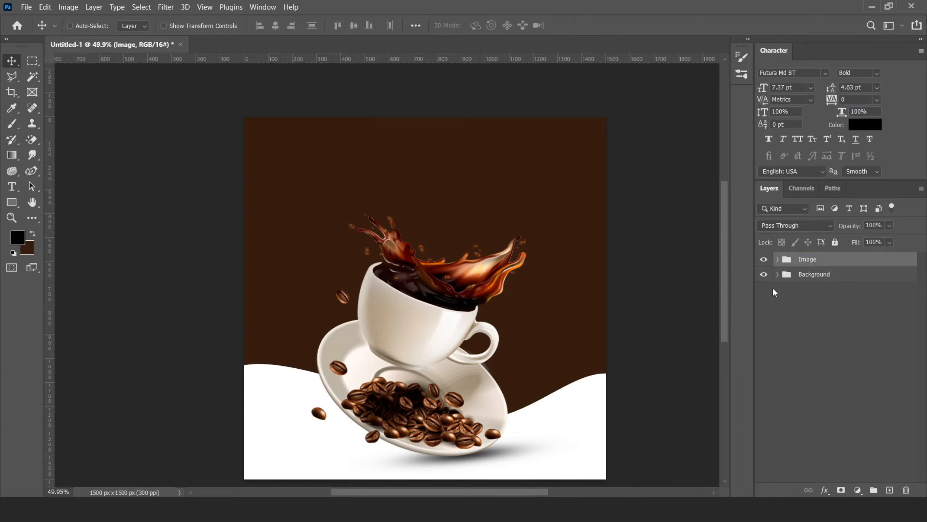
Step: Open the Background group, add a new layer inside it and rename it Border Design
click(779, 274)
click(830, 322)
click(890, 490)
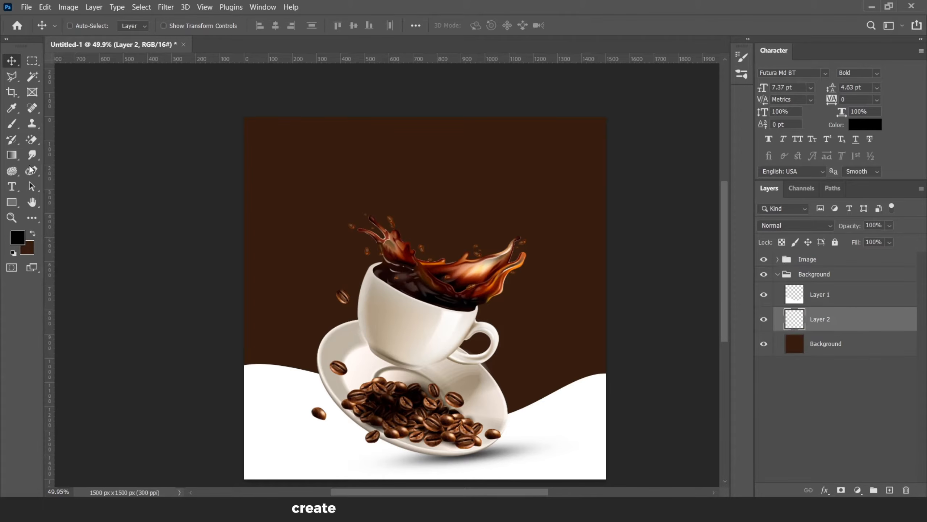
double_click(820, 294)
text(Border Design)
key(Return)
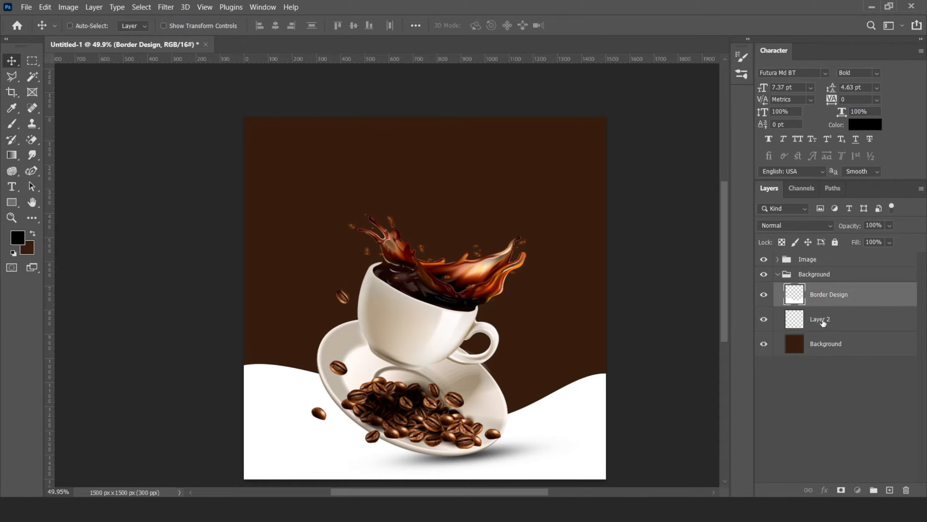
Step: Rename the other new layer in the Background group as Glow and switch to the Brush tool
double_click(824, 321)
click(12, 124)
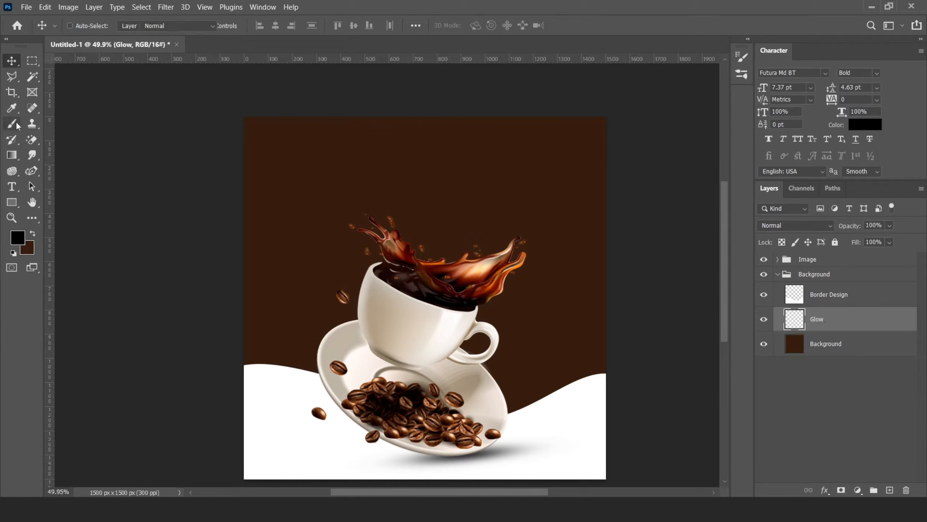
Step: Set the foreground color to white and enlarge the soft brush to 600
click(17, 237)
click(567, 202)
click(826, 194)
key(bracketright)
key(bracketright)
key(bracketright)
key(bracketright)
key(bracketright)
key(bracketright)
key(bracketright)
key(bracketright)
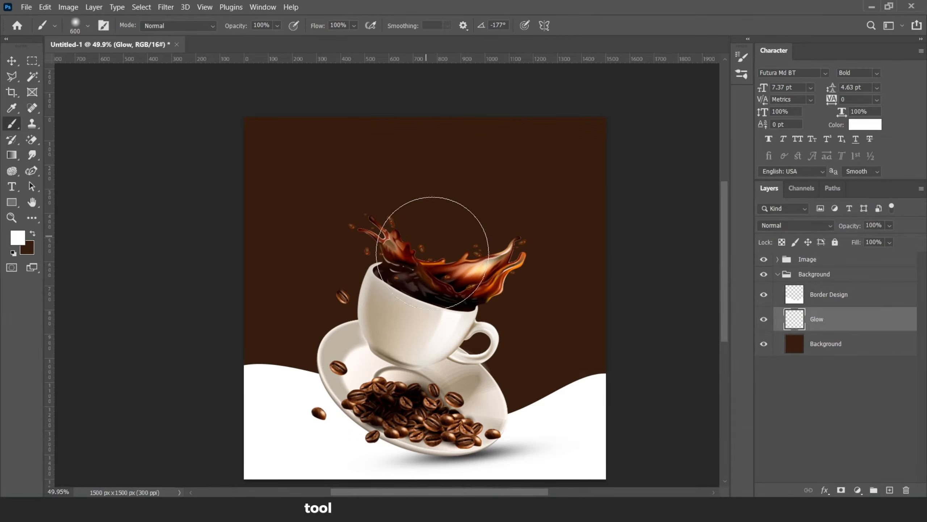
Step: Set the brush flow to 17%, undoing a test stroke painted in the middle of the poster
click(355, 26)
click(335, 39)
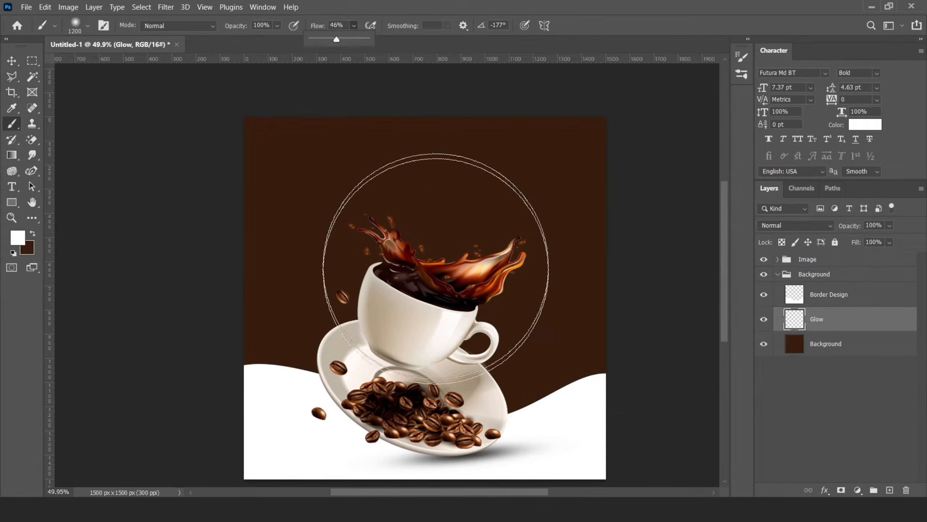
click(433, 300)
key(ctrl+z)
click(354, 26)
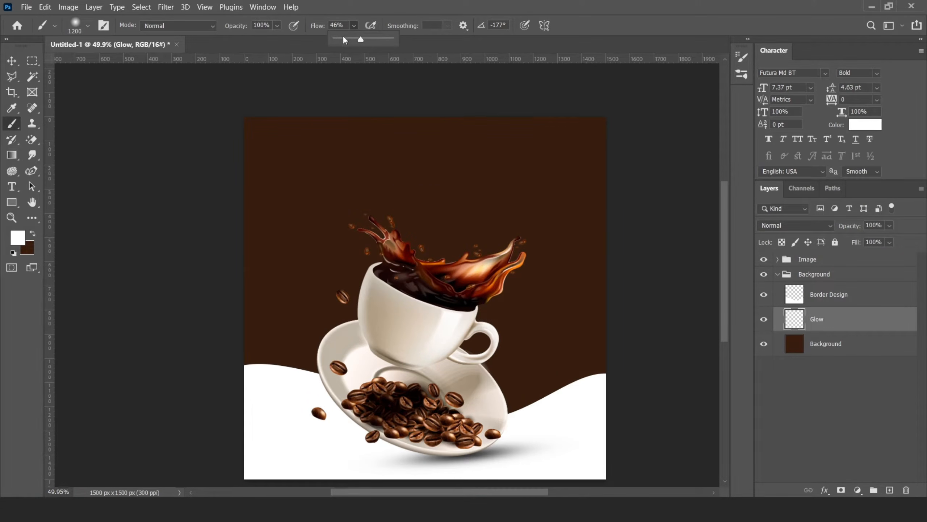
click(345, 39)
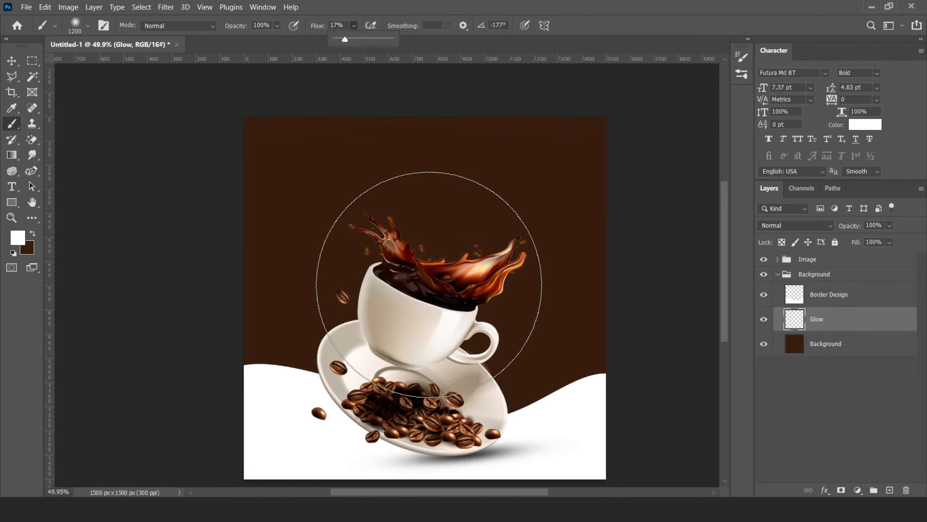
Step: Paint a soft white glow behind the cup on the Glow layer, shrinking the brush between strokes
click(430, 291)
key(bracketleft)
key(bracketleft)
key(bracketleft)
key(bracketleft)
click(429, 284)
key(bracketleft)
key(bracketleft)
key(bracketleft)
key(bracketleft)
click(430, 284)
Step: Set the Glow layer's blending mode to Soft Light
click(12, 61)
click(795, 225)
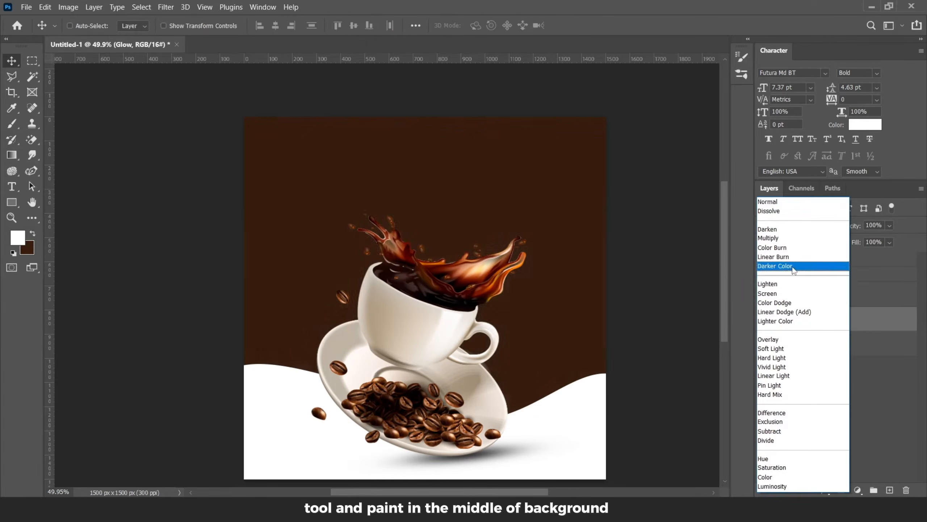
click(780, 350)
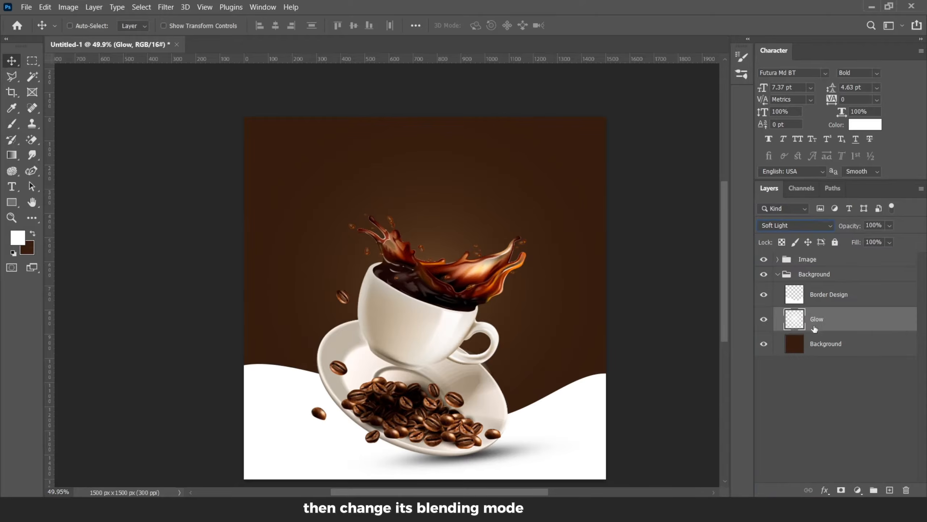
Step: Add another new layer above Glow and name it Glow 2
click(889, 489)
double_click(819, 319)
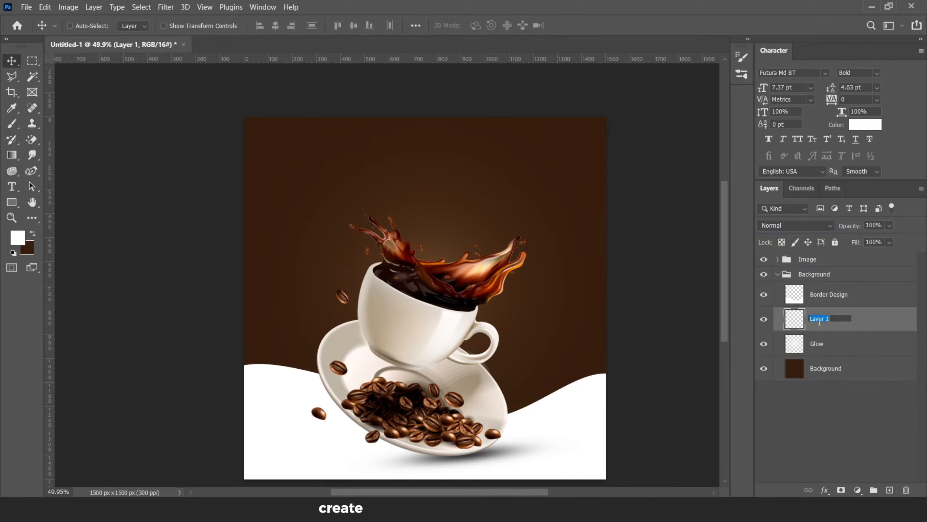
text(Glow 2)
key(Return)
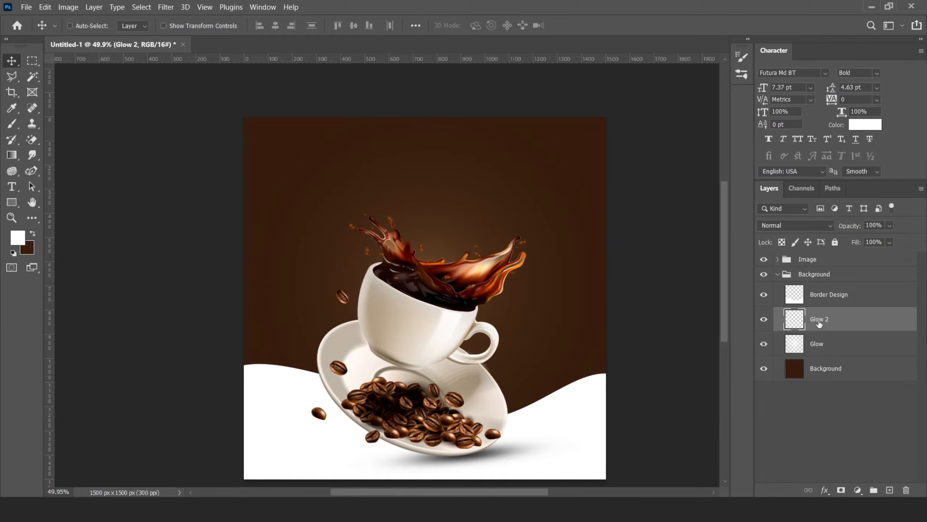
Step: Paint more white glow behind the cup on Glow 2 with a soft brush at decreasing sizes
click(12, 126)
key(bracketright)
key(bracketright)
key(bracketright)
key(bracketright)
key(bracketright)
key(bracketright)
key(bracketright)
key(bracketright)
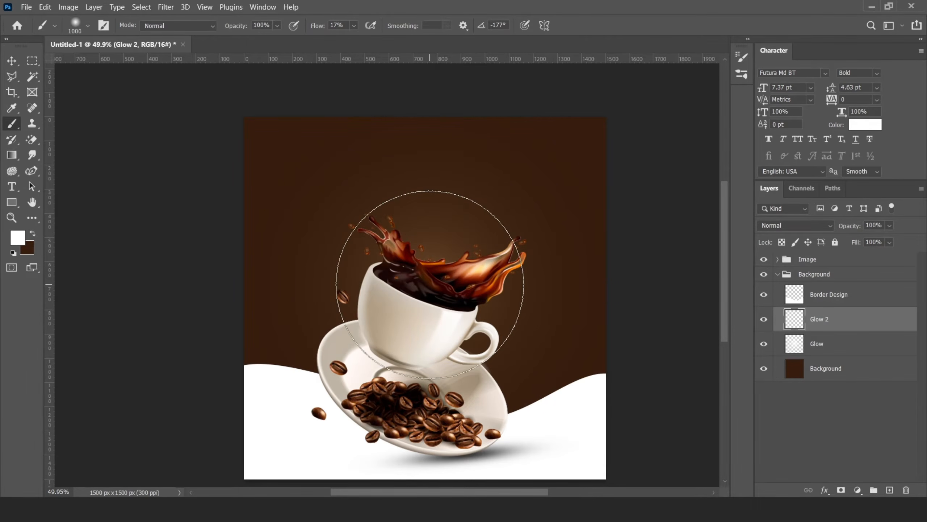
key(bracketleft)
click(430, 284)
click(430, 284)
key(bracketleft)
key(bracketleft)
key(bracketleft)
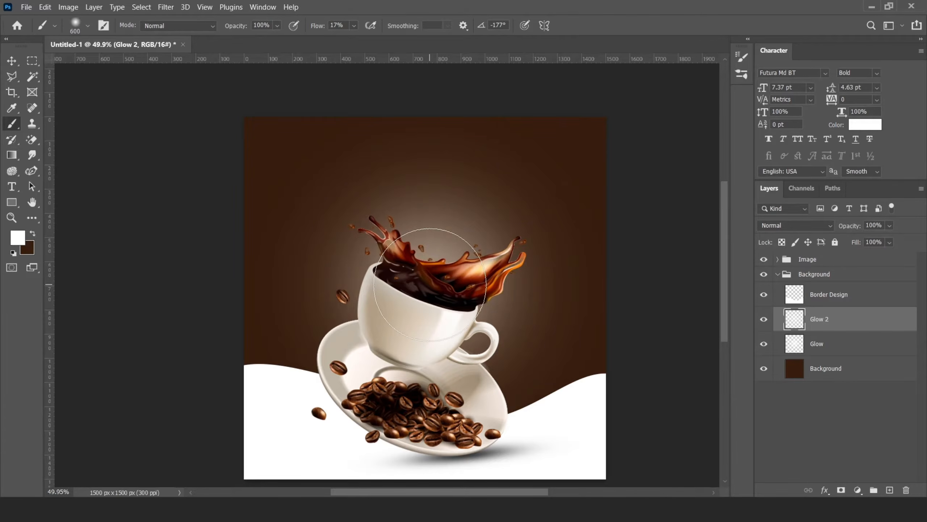
click(430, 285)
Step: Set the Glow 2 layer's blending mode to Overlay
key(v)
click(778, 225)
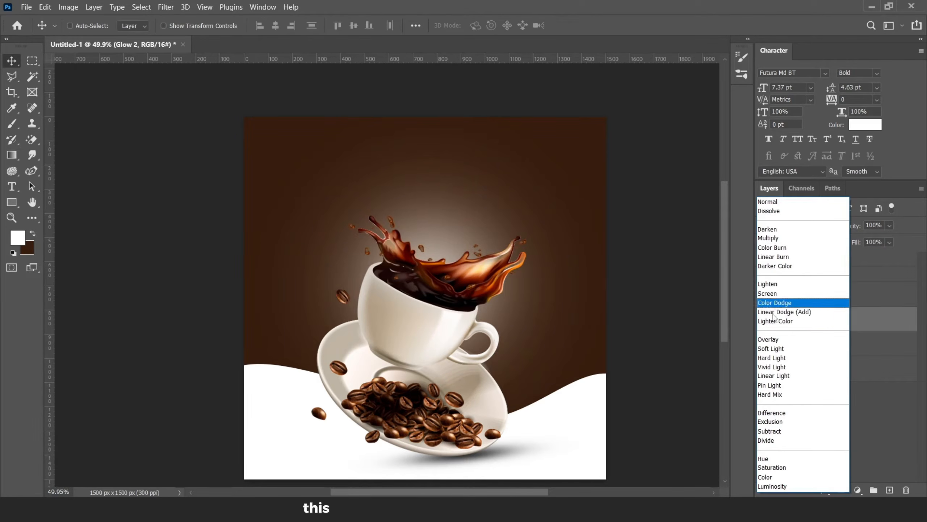
click(769, 342)
scroll(443, 306, down, 3)
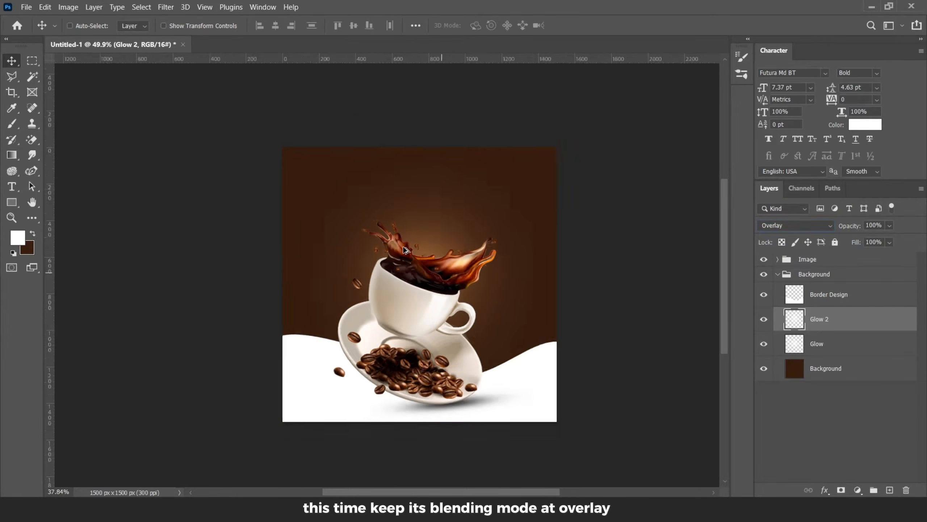
Step: Stretch the Glow 2 layer slightly wider with Free Transform and nudge it down
key(ctrl+t)
drag(523, 282, 547, 284)
click(599, 25)
drag(423, 238, 422, 247)
scroll(421, 247, up, 4)
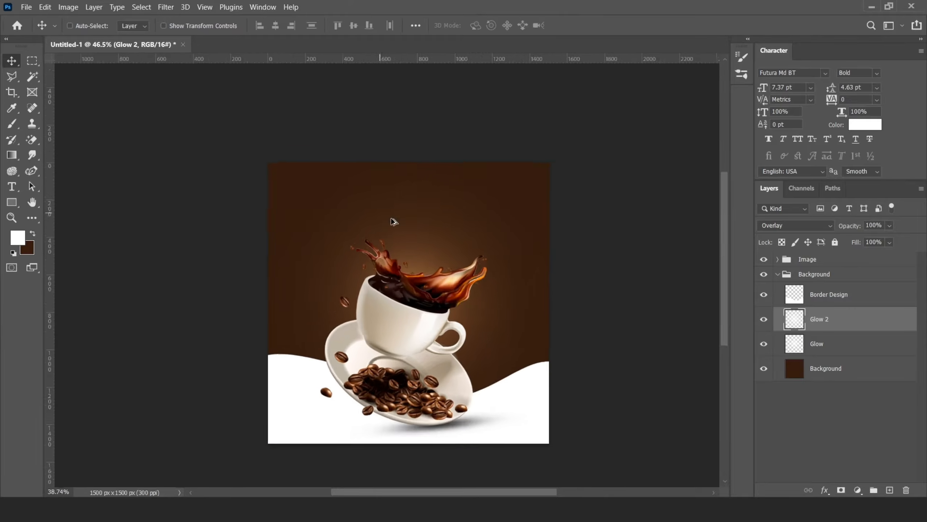
Step: Collapse the Background group and add a new empty layer above it
click(826, 368)
click(166, 7)
click(368, 105)
click(778, 275)
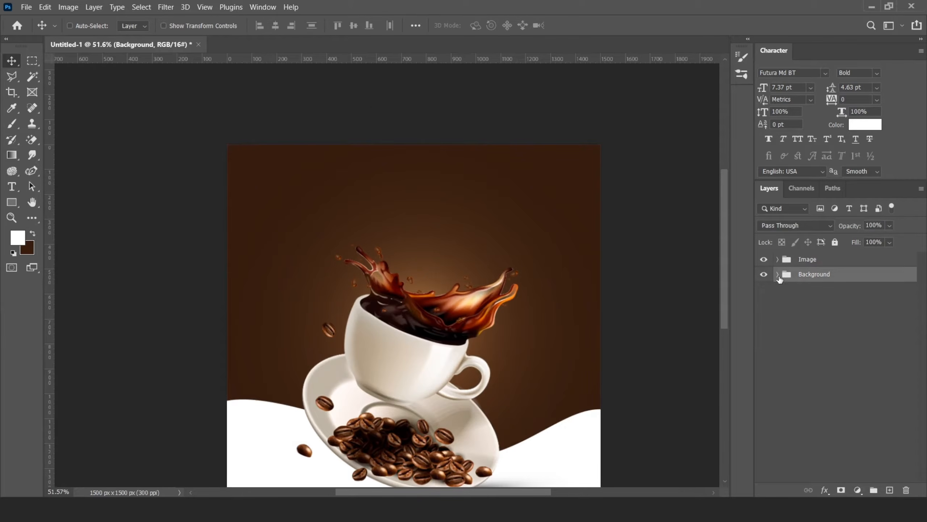
click(809, 259)
click(809, 279)
click(890, 490)
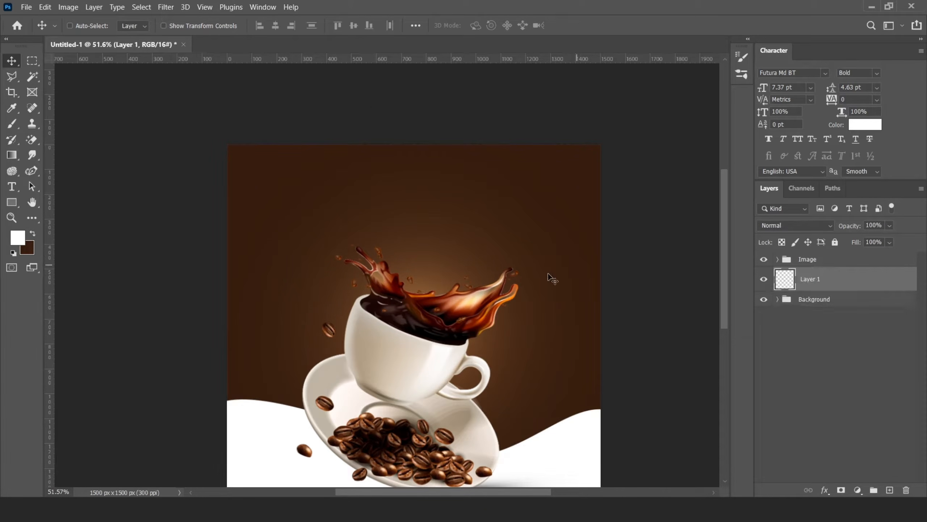
Step: Type the word Coffee in white near the top of the poster
click(12, 186)
click(334, 205)
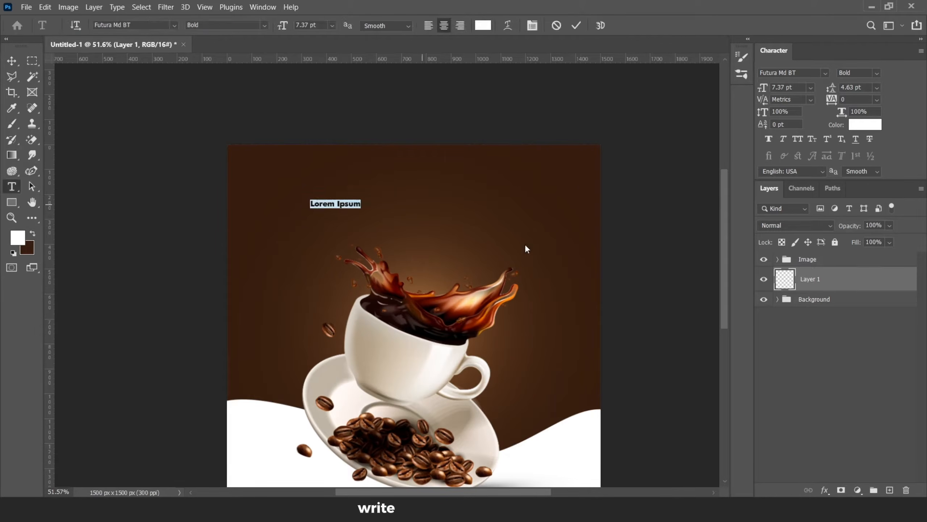
text(Coffee)
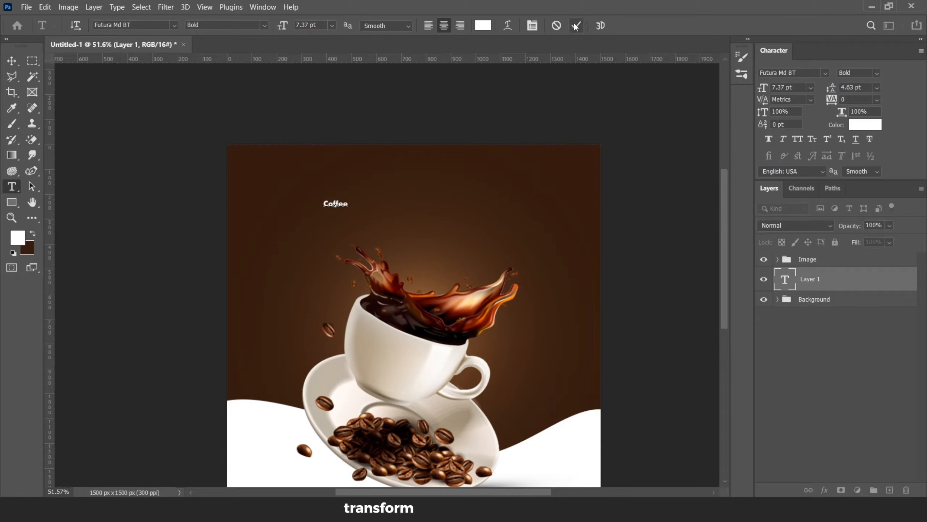
click(575, 27)
Step: Enlarge the Coffee text with Free Transform and move it down above the cup
key(ctrl+t)
drag(347, 199, 523, 166)
key(Return)
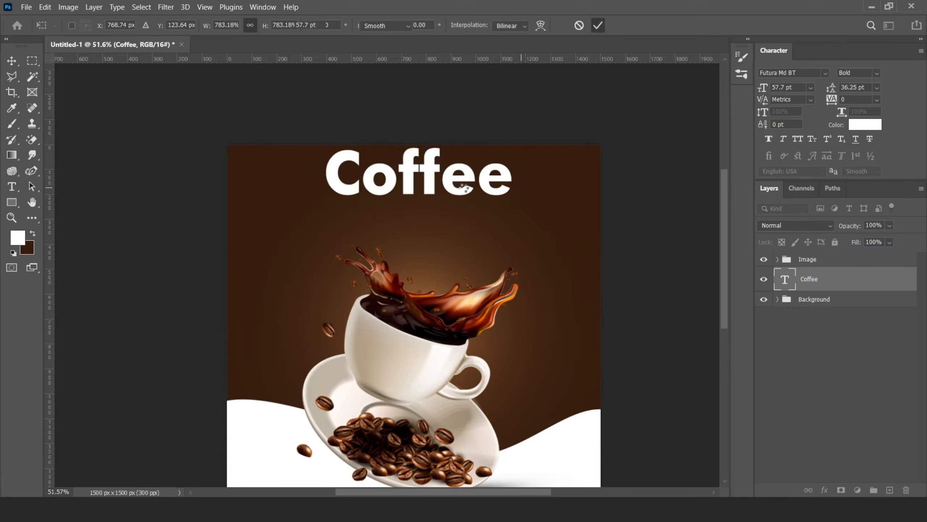
key(v)
drag(380, 193, 375, 228)
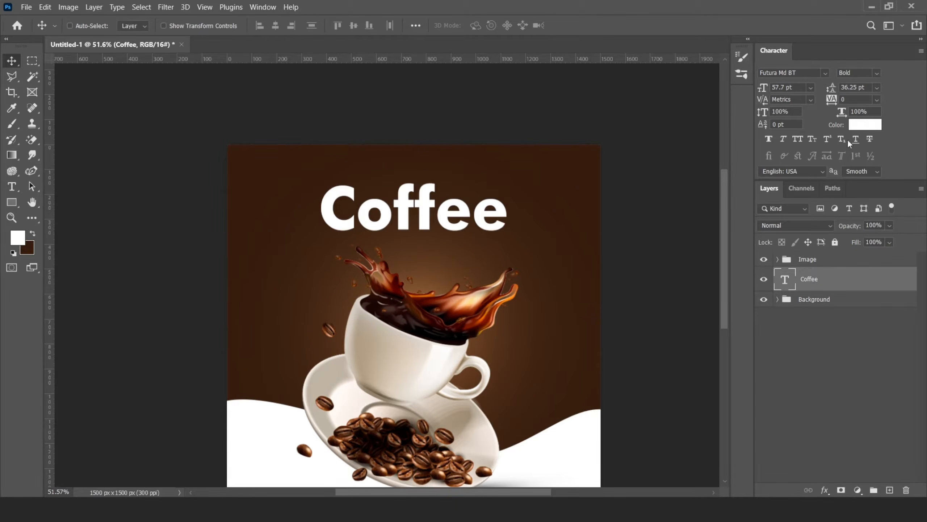
Step: Change the Coffee text's font to Algerian and set its first letter C to 85 pt
click(824, 73)
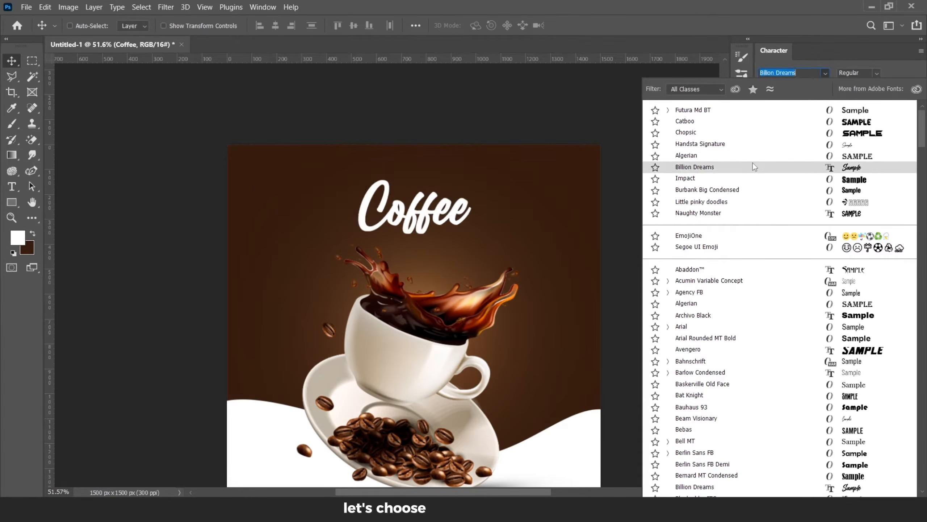
click(752, 155)
double_click(785, 279)
drag(342, 203, 313, 201)
click(810, 88)
click(786, 238)
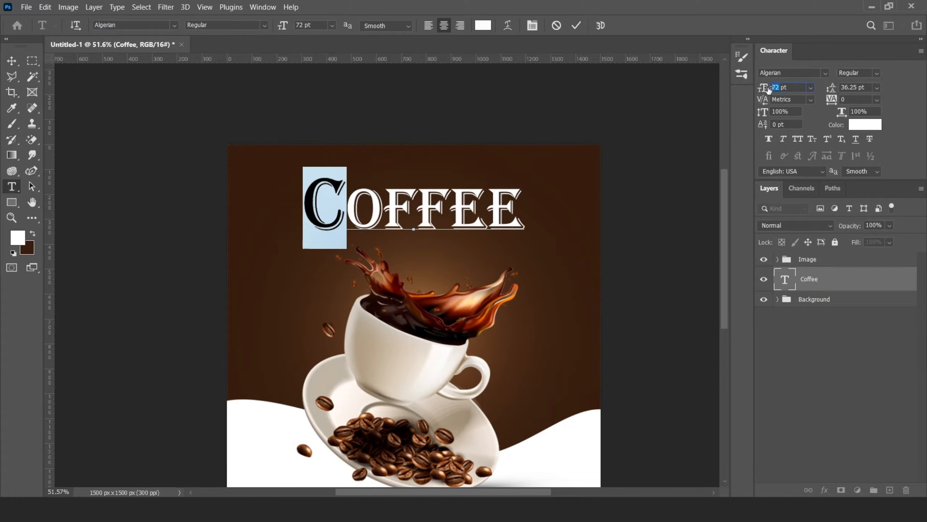
drag(769, 90, 769, 90)
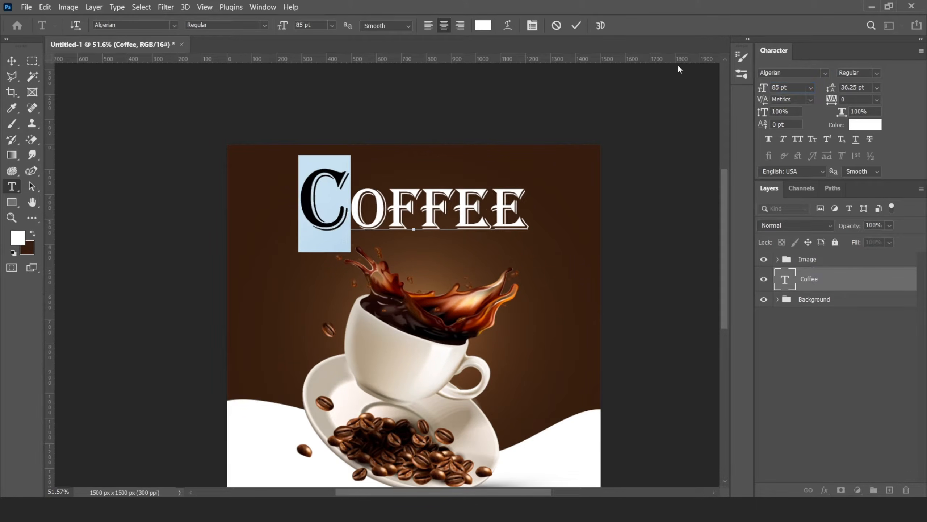
click(576, 28)
Step: Duplicate the Coffee text by dragging a copy below it
key(v)
scroll(424, 194, up, 3)
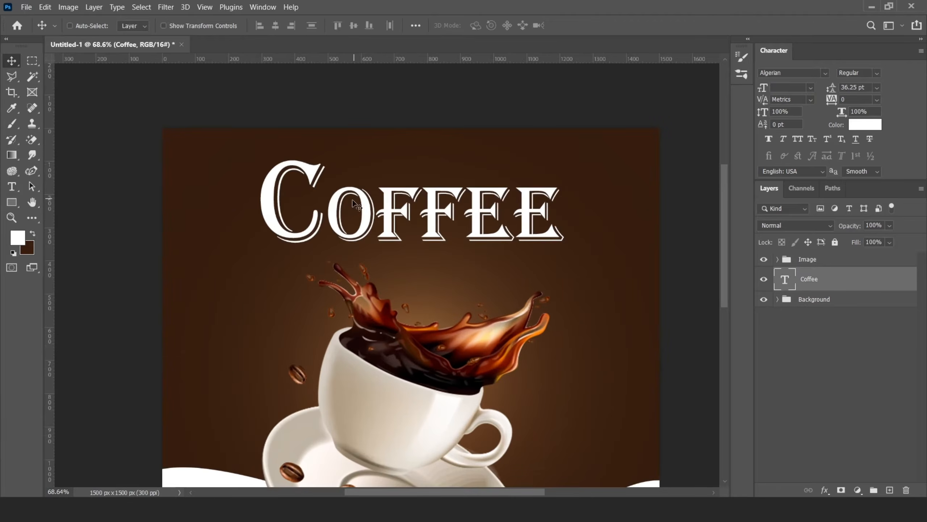
drag(354, 200, 360, 206)
drag(451, 224, 553, 295)
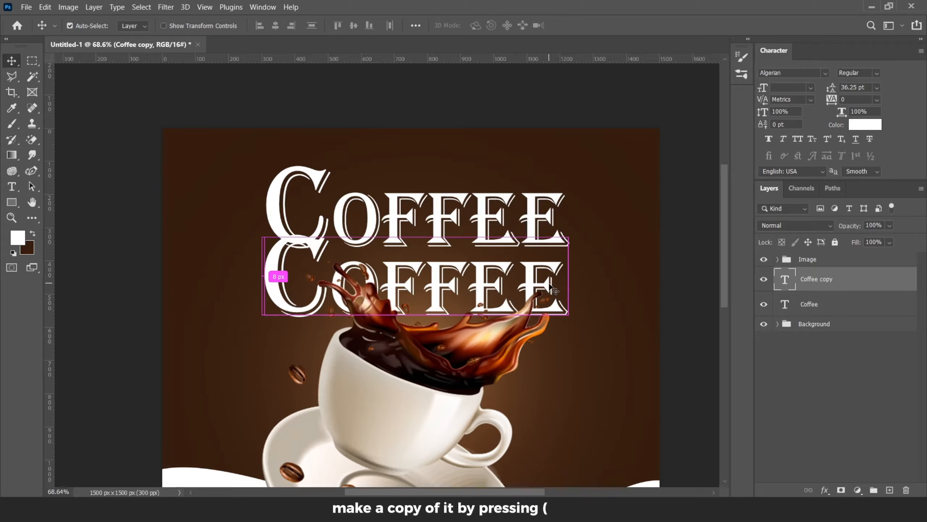
Step: Shrink the copied text with Free Transform and place it above the right half of COFFEE
key(t)
click(11, 61)
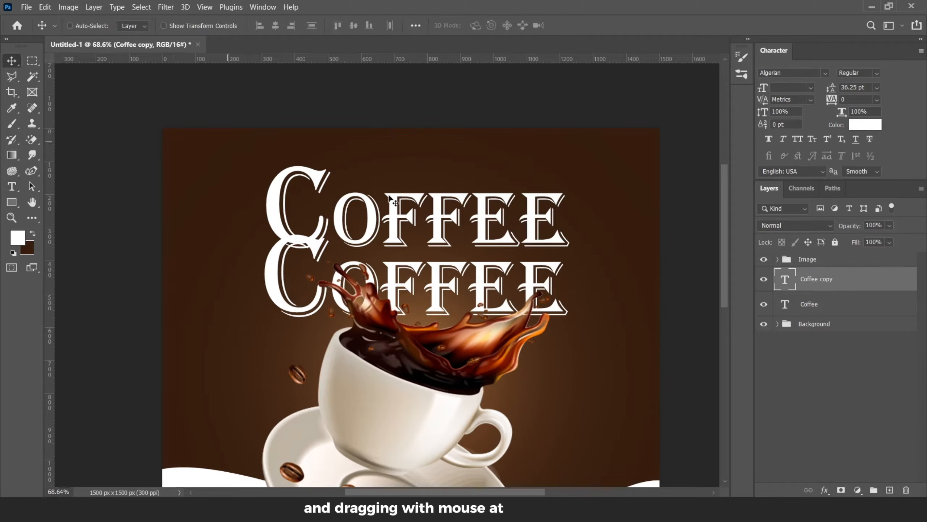
key(ctrl+t)
drag(567, 218, 564, 175)
click(598, 26)
Step: Replace the copied text with DELICIOUS
double_click(792, 281)
text(DELICIOU)
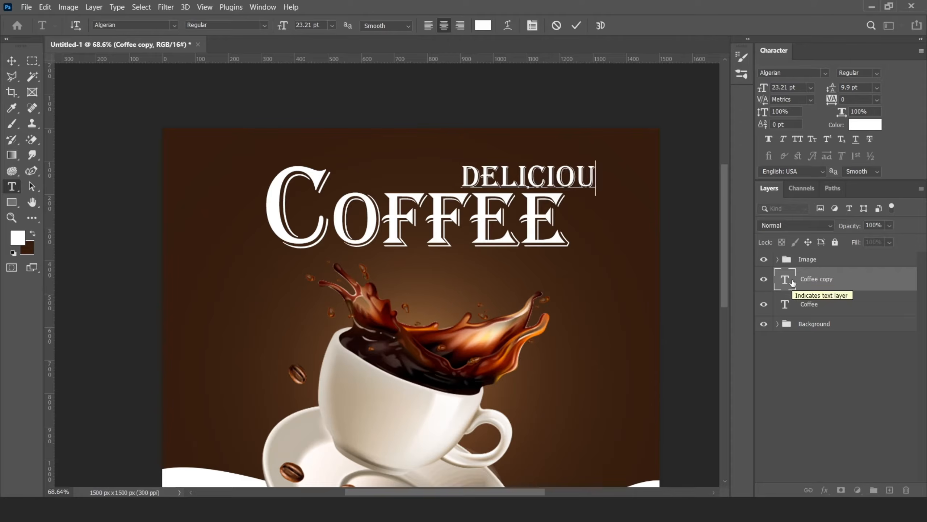
text(Sv)
Step: Move and scale DELICIOUS slightly, then nudge it into position above the right end of COFFEE
drag(541, 185, 505, 186)
key(ctrl+t)
drag(418, 194, 453, 187)
key(Return)
key(Down)
key(Down)
key(Down)
key(Down)
key(Left)
key(Left)
key(Left)
key(Left)
key(Left)
key(Left)
key(Left)
key(Down)
key(Down)
key(Down)
key(Down)
key(Down)
key(Down)
key(Down)
key(Down)
Step: Duplicate DELICIOUS to its left and change the copy's text to HOT
drag(490, 177, 372, 169)
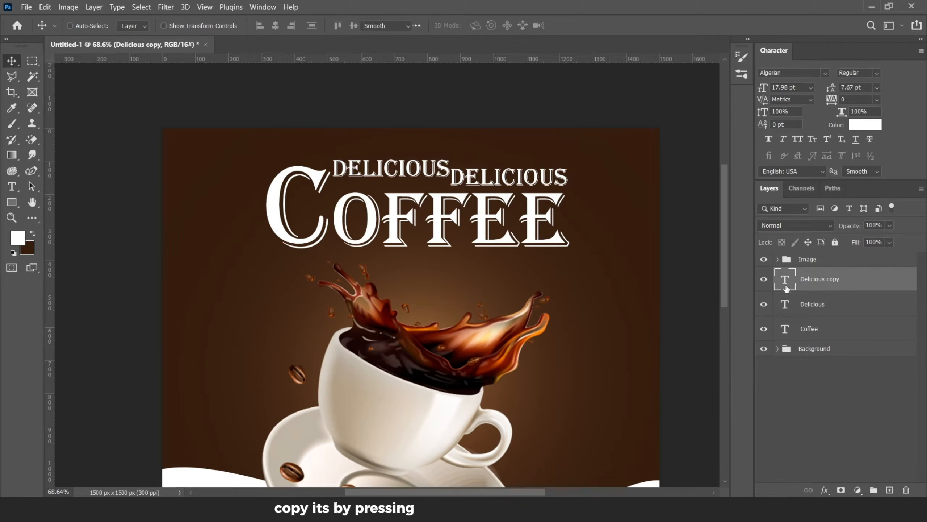
double_click(785, 285)
text(HOT)
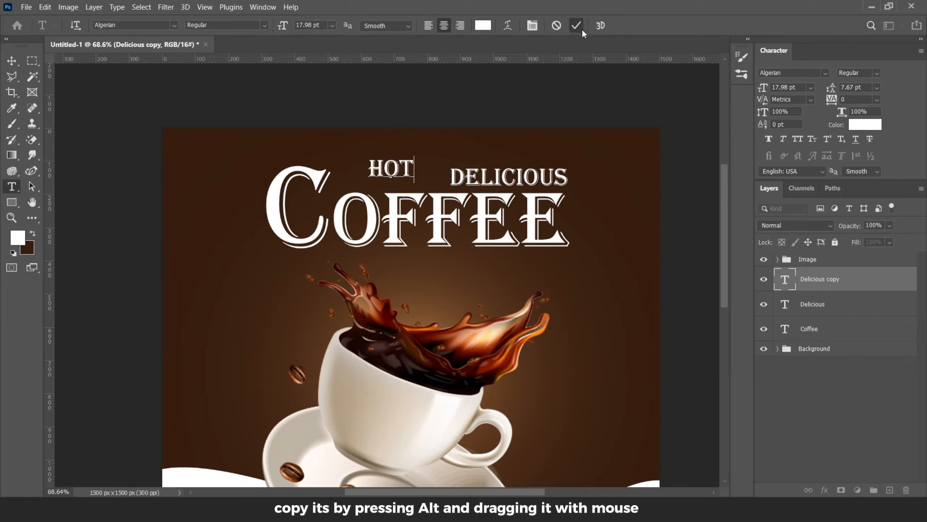
click(581, 28)
Step: Set the HOT text's font to Billion Dreams
click(826, 73)
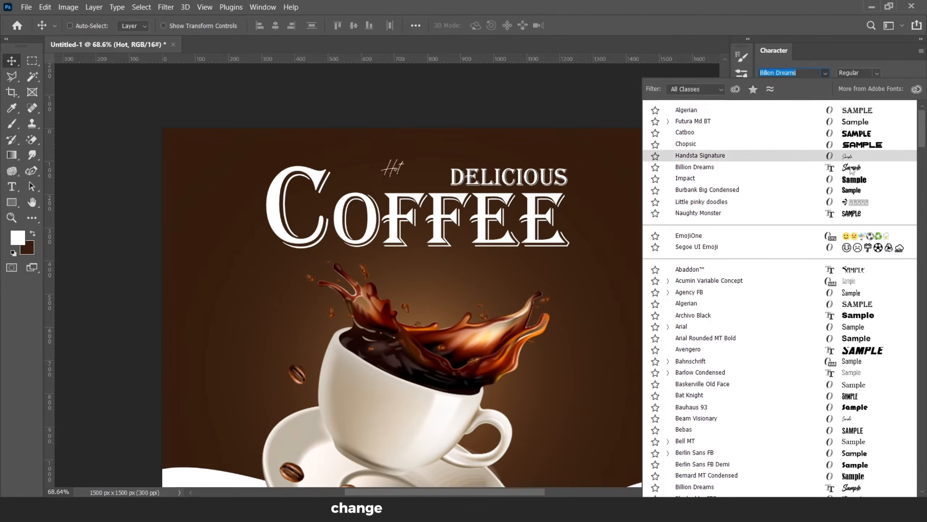
click(850, 168)
scroll(449, 285, down, 2)
scroll(431, 208, up, 6)
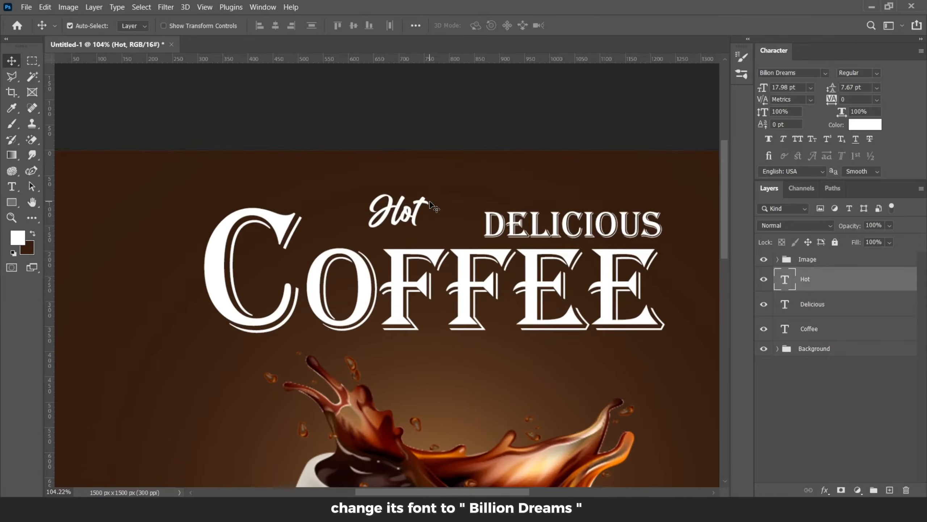
Step: Enlarge the Hot text with Free Transform so it sits above the left half of COFFEE
key(ctrl+t)
drag(443, 175, 473, 147)
click(598, 25)
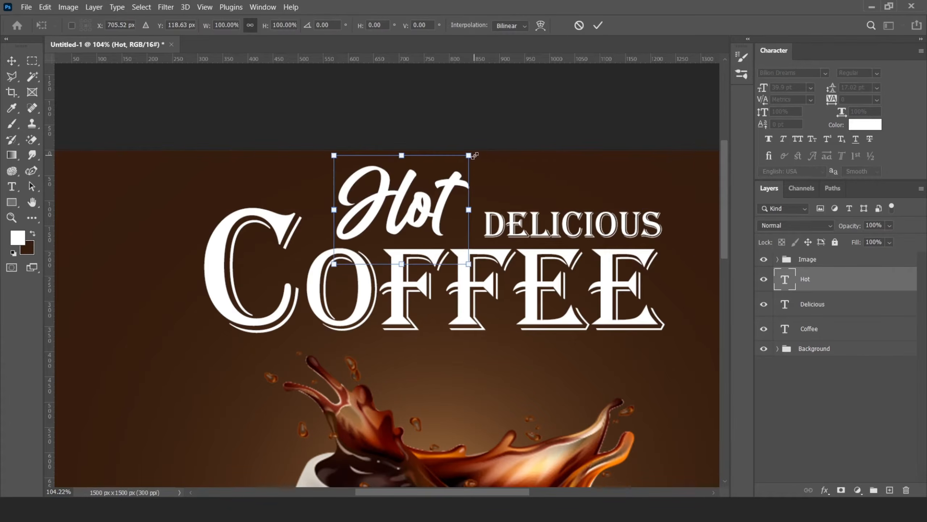
drag(470, 154, 477, 147)
click(599, 25)
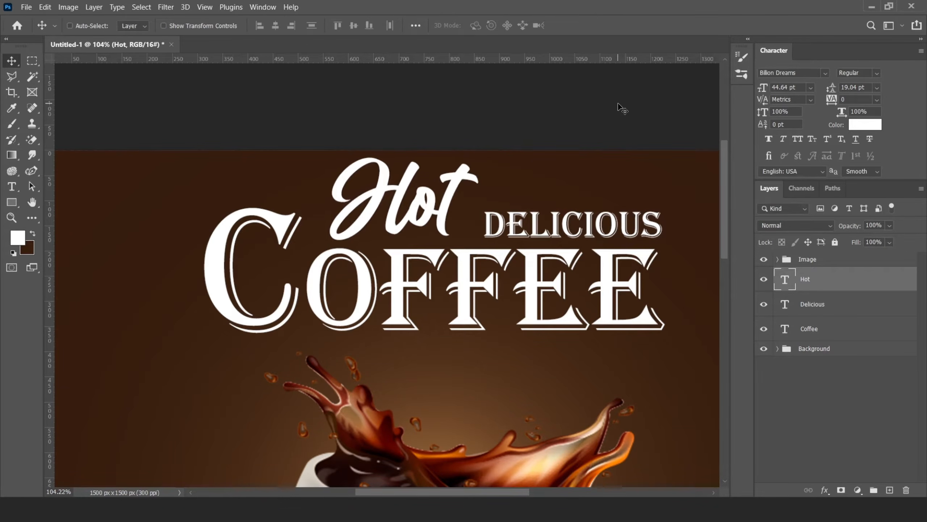
scroll(402, 246, down, 5)
scroll(406, 249, up, 5)
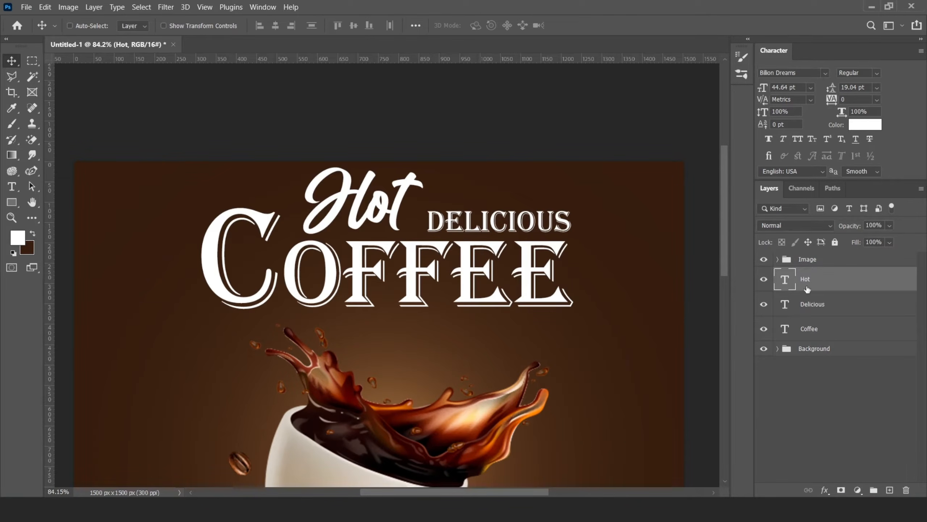
Step: Duplicate DELICIOUS below COFFEE and change the copy's text to LIMITED TIME OFFER
click(820, 309)
drag(524, 225, 555, 328)
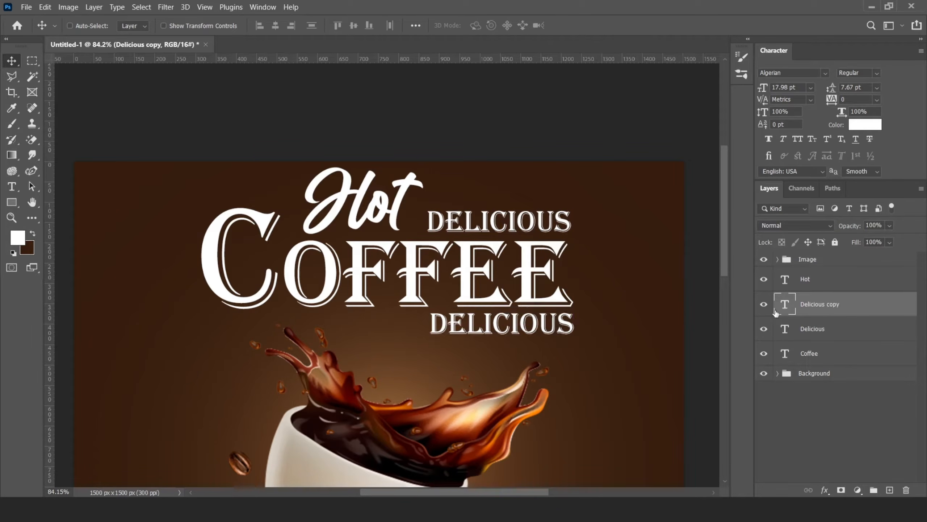
double_click(776, 312)
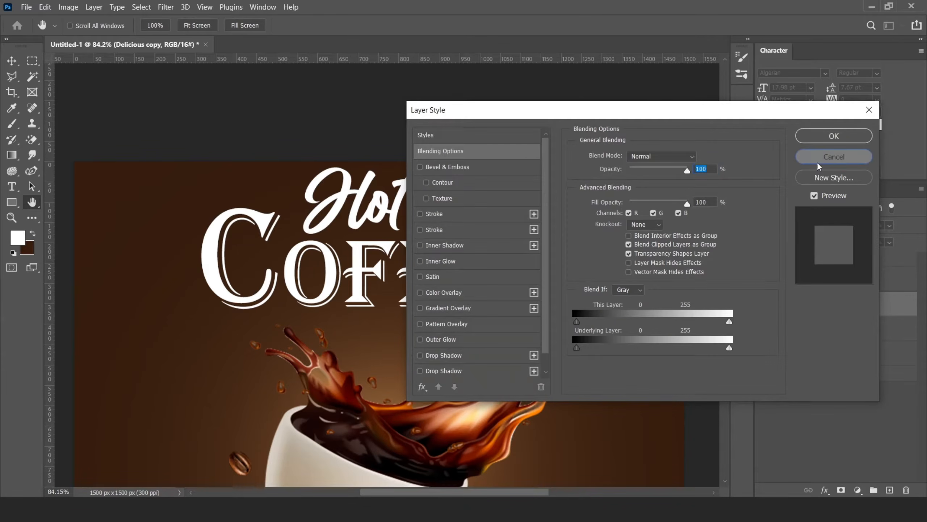
click(834, 156)
double_click(785, 306)
key(BackSpace)
text(LIMITED TIME OFFER)
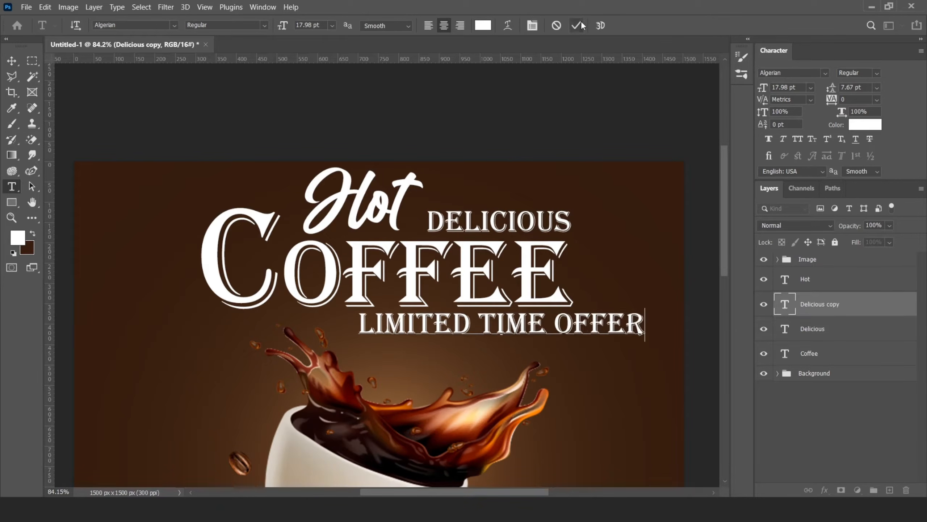
key(ctrl+Return)
Step: Set LIMITED TIME OFFER's font to Futura Md BT and shrink it with Free Transform
click(826, 73)
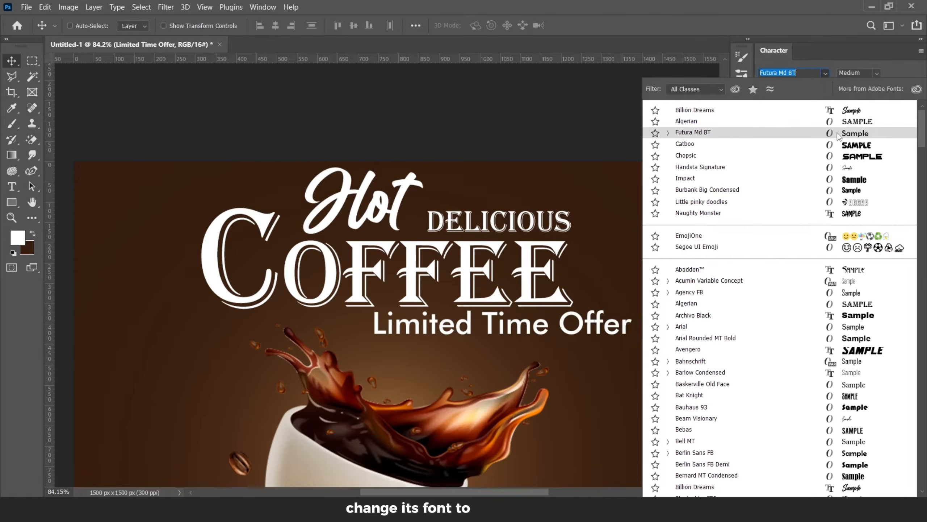
click(694, 127)
key(ctrl+t)
drag(635, 306, 541, 329)
key(Return)
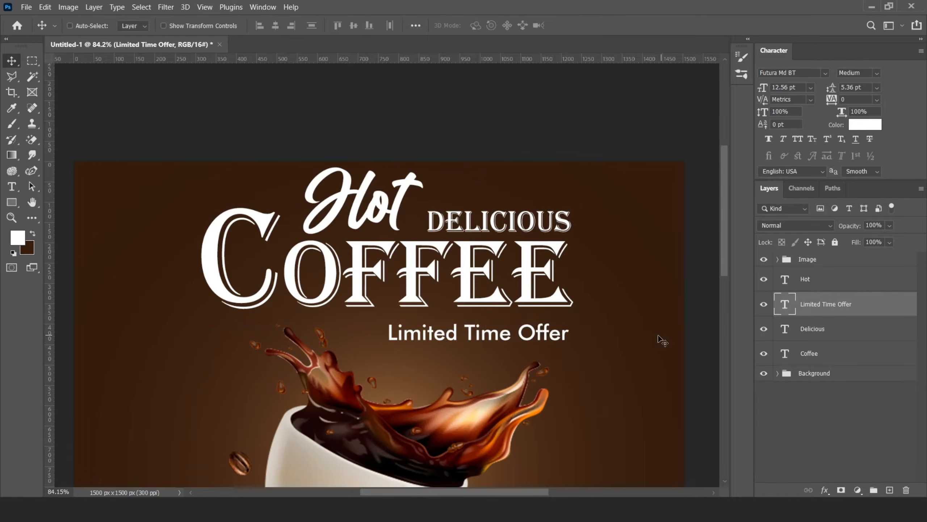
Step: Apply All Caps to the LIMITED TIME OFFER text and nudge it up and left under COFFEE
click(798, 139)
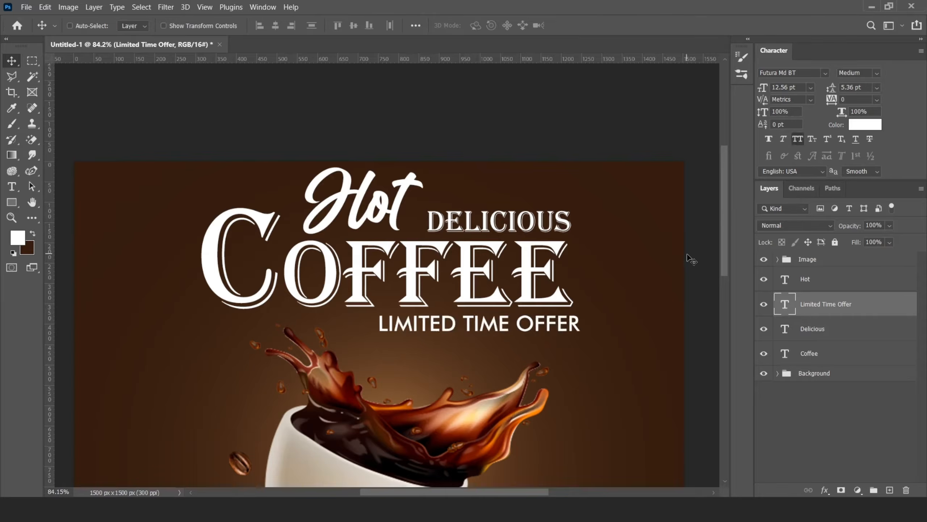
key(Up)
key(Up)
key(Left)
key(Left)
key(Left)
key(Left)
key(Left)
key(Left)
key(Left)
key(Left)
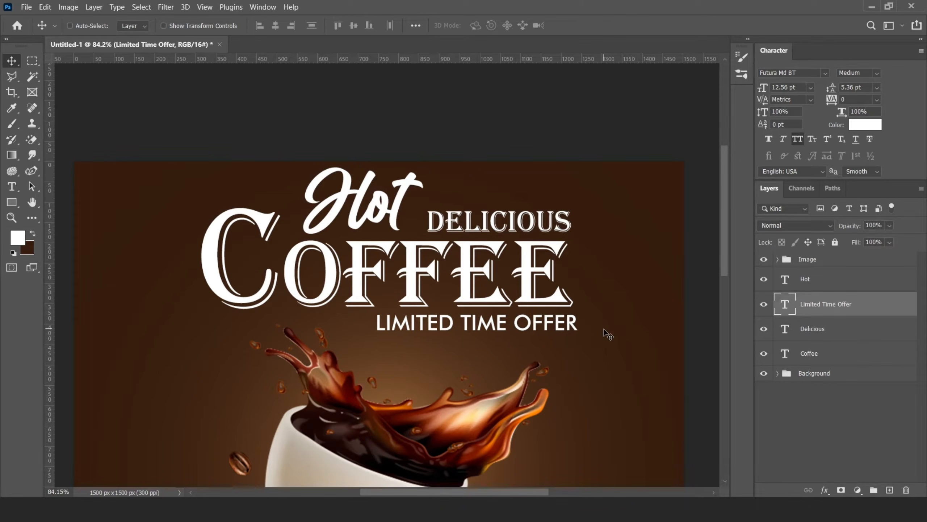
key(Left)
scroll(417, 228, down, 8)
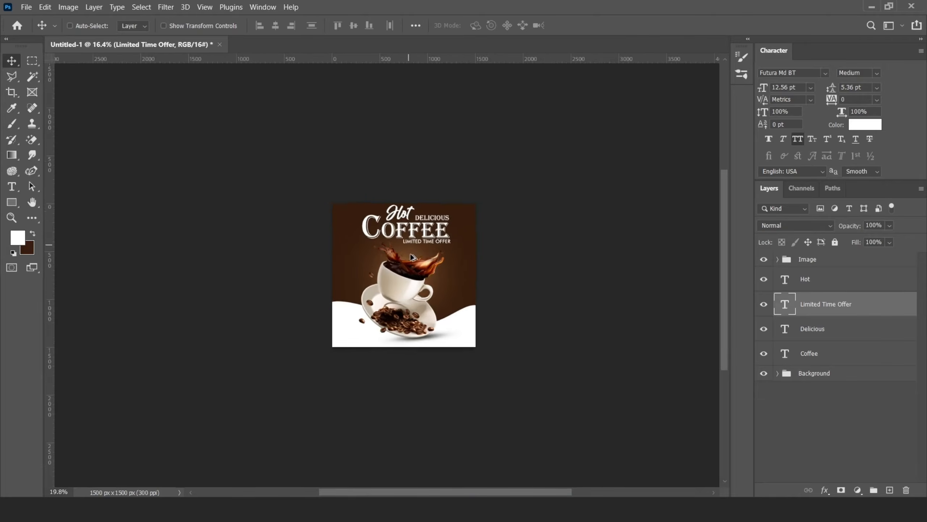
scroll(407, 252, up, 4)
scroll(410, 255, up, 1)
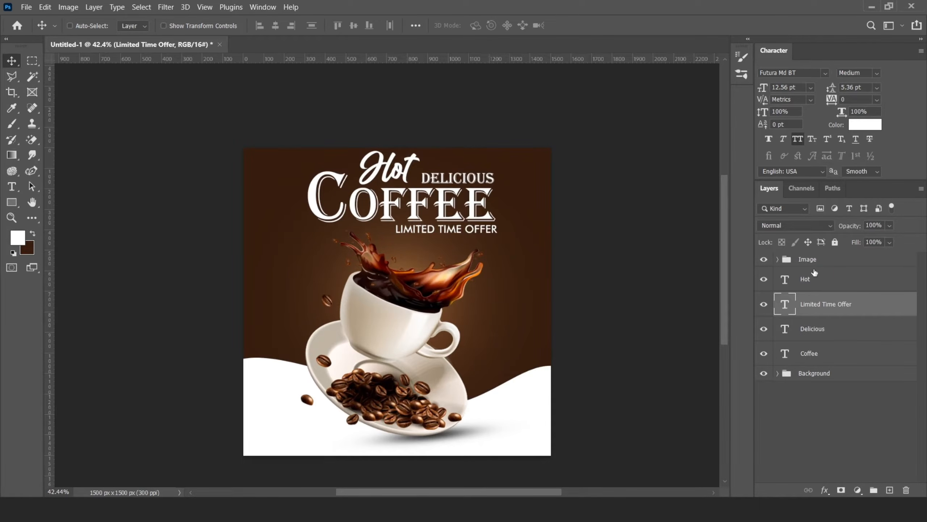
Step: Shrink the Image group slightly with Free Transform and move the cup up under the title
click(808, 260)
key(ctrl+t)
drag(539, 227, 526, 237)
key(Return)
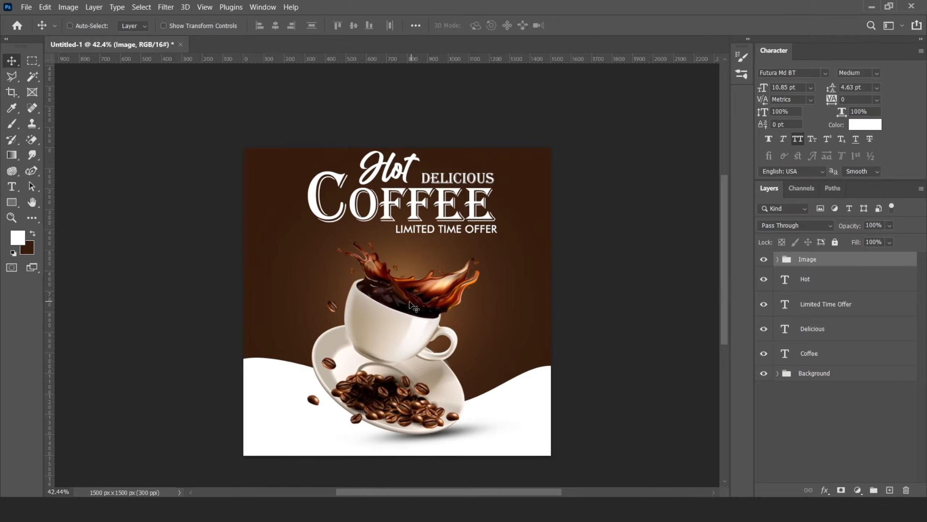
drag(416, 304, 406, 318)
key(shift+Up)
key(shift+Up)
key(shift+Up)
key(shift+Up)
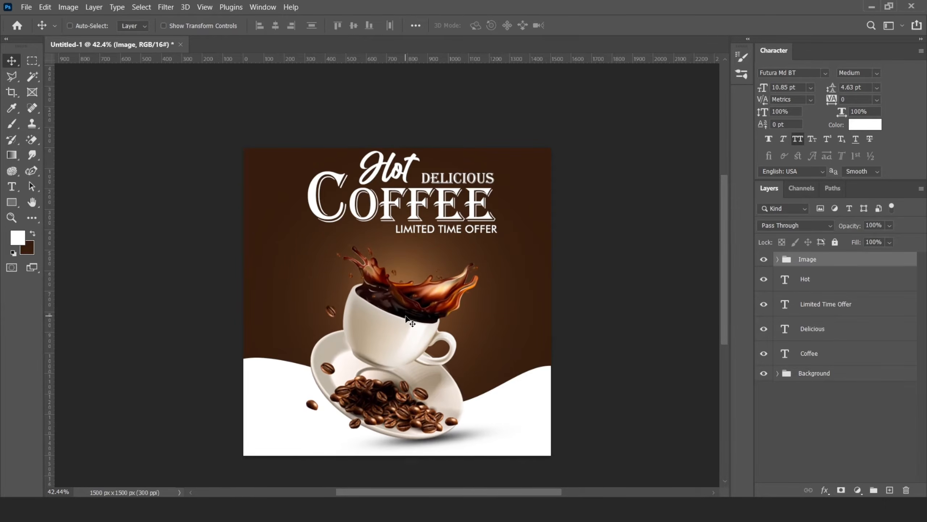
Step: Group the four text layers and name the group Text
click(805, 278)
shift+click(783, 353)
key(ctrl+g)
double_click(812, 274)
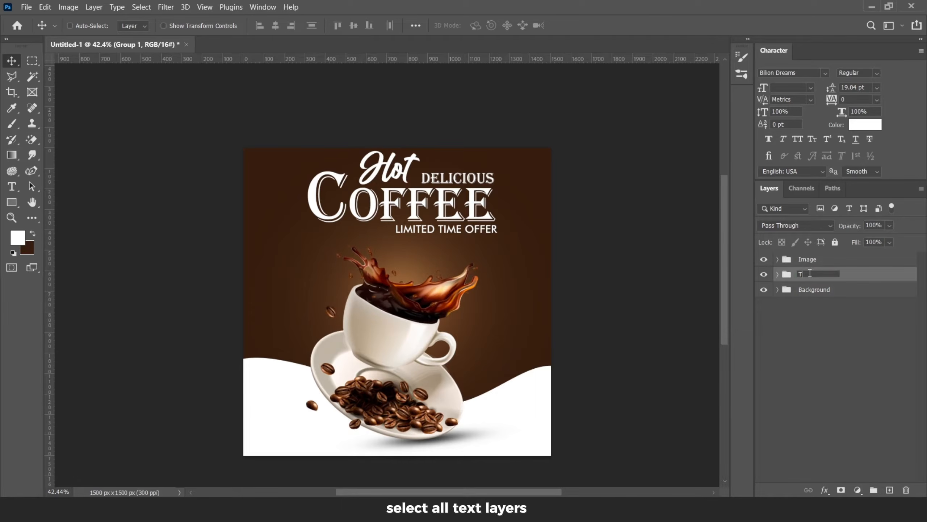
key(Return)
Step: Move, tilt and scale the Text group with Free Transform, then nudge it up and left
scroll(394, 222, up, 3)
drag(416, 192, 414, 200)
key(ctrl+t)
drag(531, 196, 531, 179)
drag(281, 194, 283, 201)
click(598, 26)
drag(409, 189, 408, 200)
drag(497, 231, 494, 229)
key(Up)
key(Up)
key(Up)
key(Up)
key(Up)
key(Up)
key(Left)
key(Left)
key(Left)
scroll(369, 233, down, 5)
scroll(389, 227, up, 5)
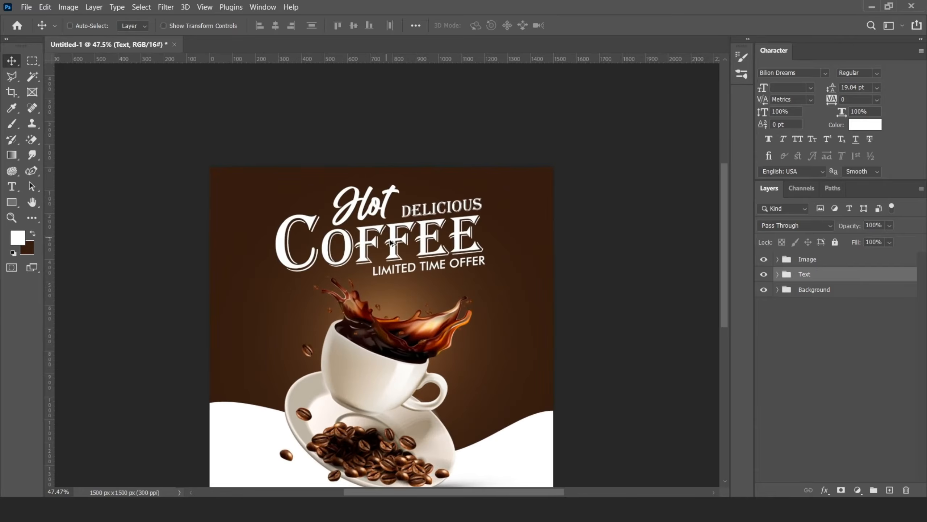
Step: Add a Gradient Overlay to the Hot layer and sample its first colour stop from the poster
click(778, 274)
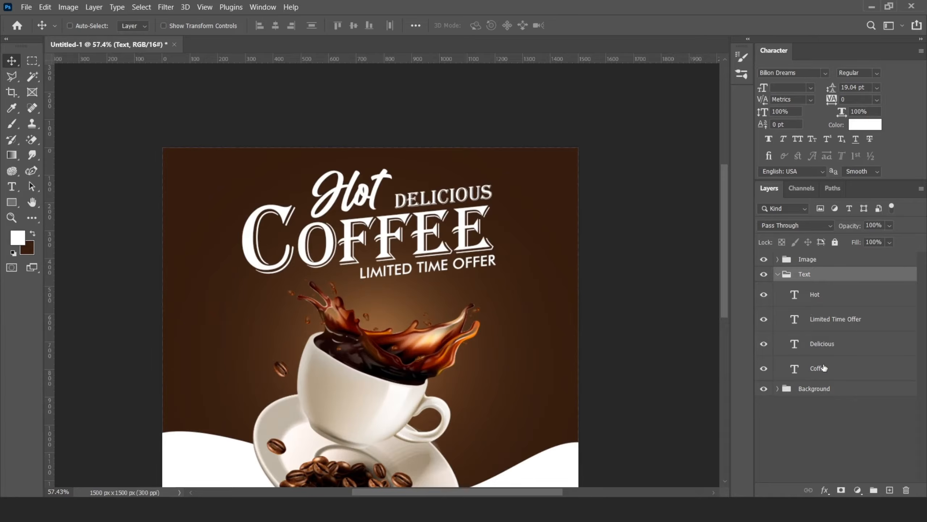
click(821, 306)
right_click(820, 306)
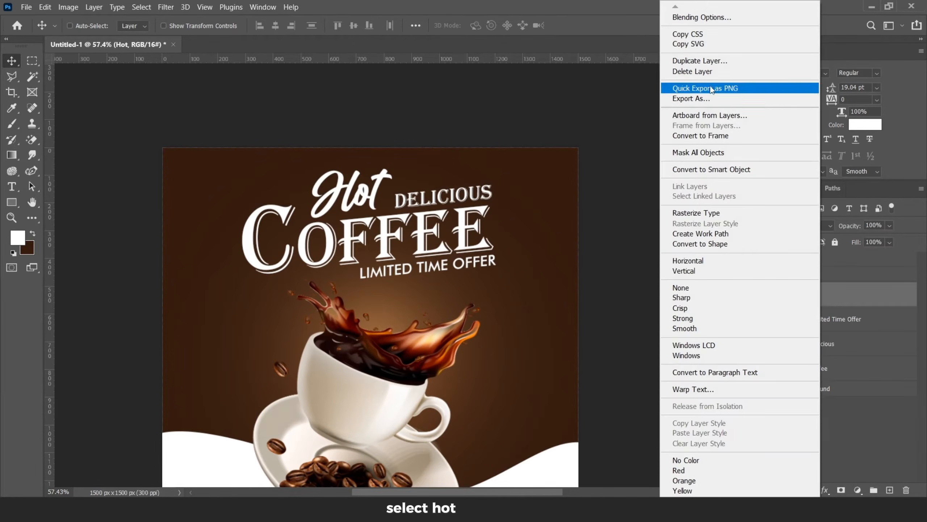
key(Escape)
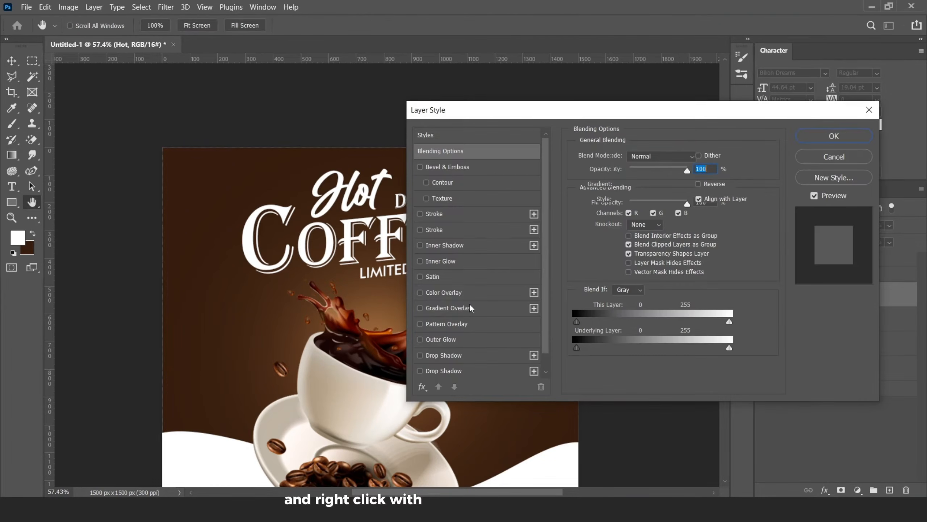
click(465, 308)
click(636, 187)
click(550, 297)
click(604, 348)
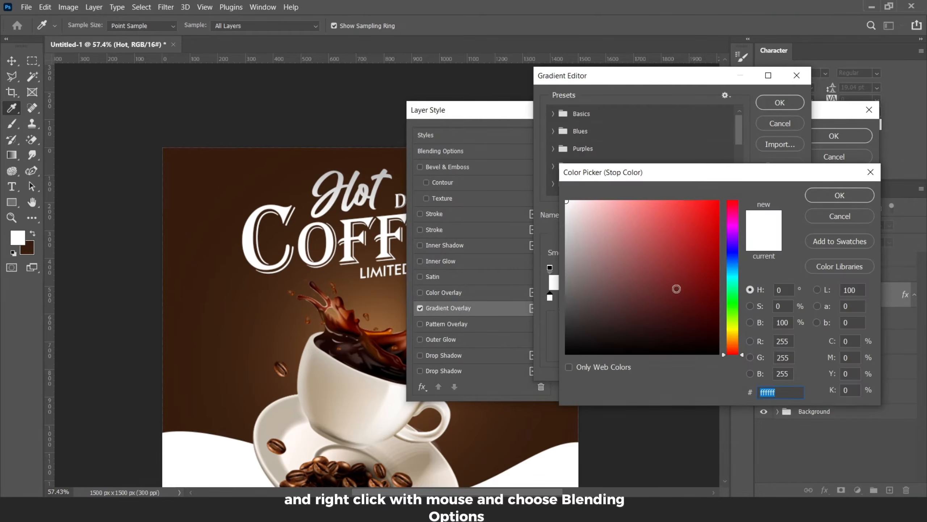
click(385, 324)
click(645, 209)
click(840, 195)
Step: Set the second gradient stop to brown 9c6e45 and apply the Gradient Overlay to Hot
click(604, 349)
click(386, 321)
click(652, 260)
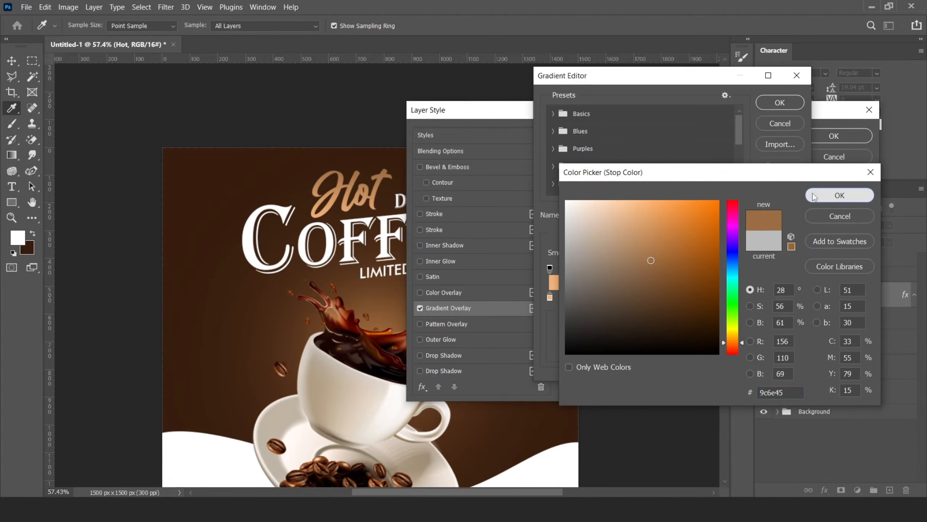
click(814, 198)
click(776, 103)
click(815, 134)
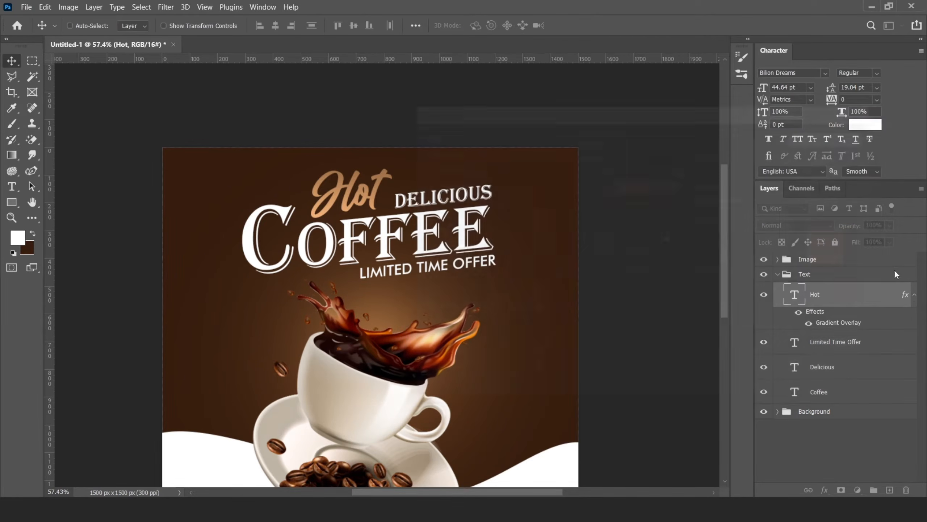
Step: Copy Hot's Gradient Overlay effect onto the LIMITED TIME OFFER layer
click(915, 295)
alt+drag(905, 296, 890, 320)
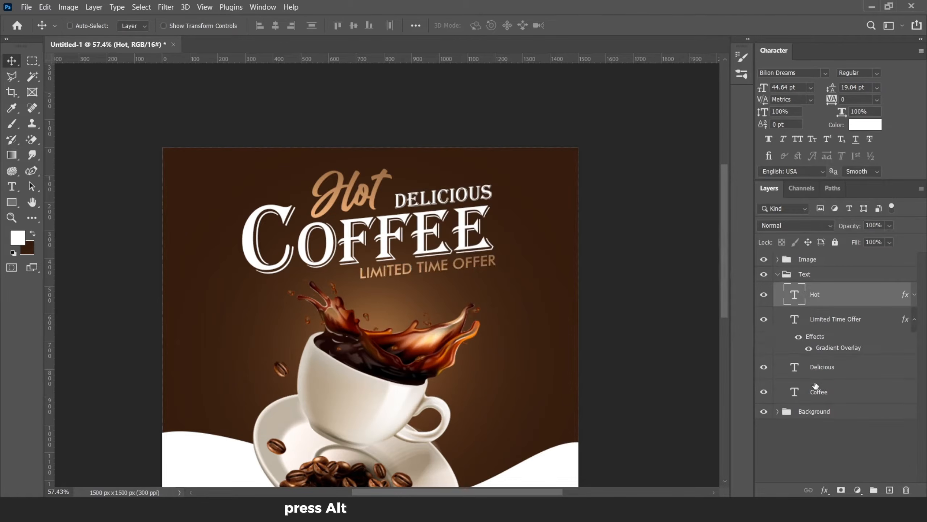
click(915, 319)
Step: Add a Gradient Overlay to the COFFEE text, adjusting its colour stops between a light tone and brown
click(825, 371)
right_click(825, 371)
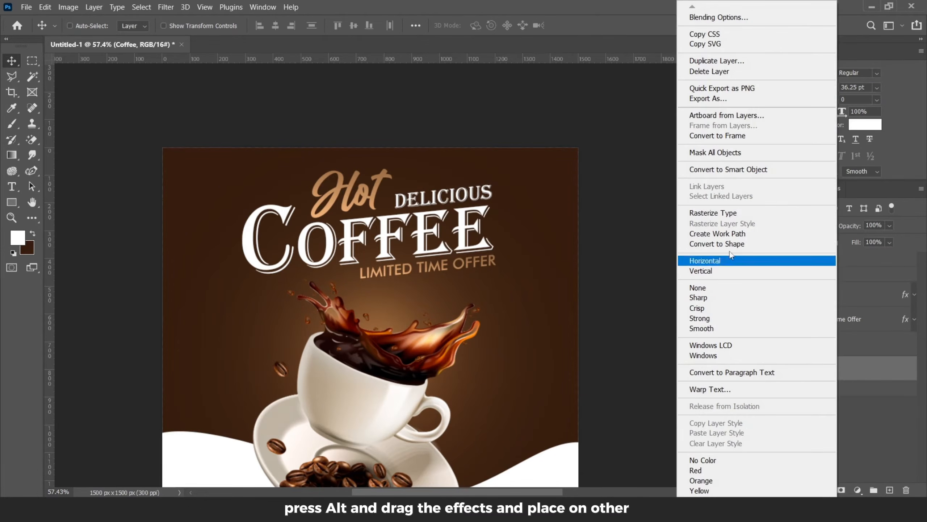
click(710, 18)
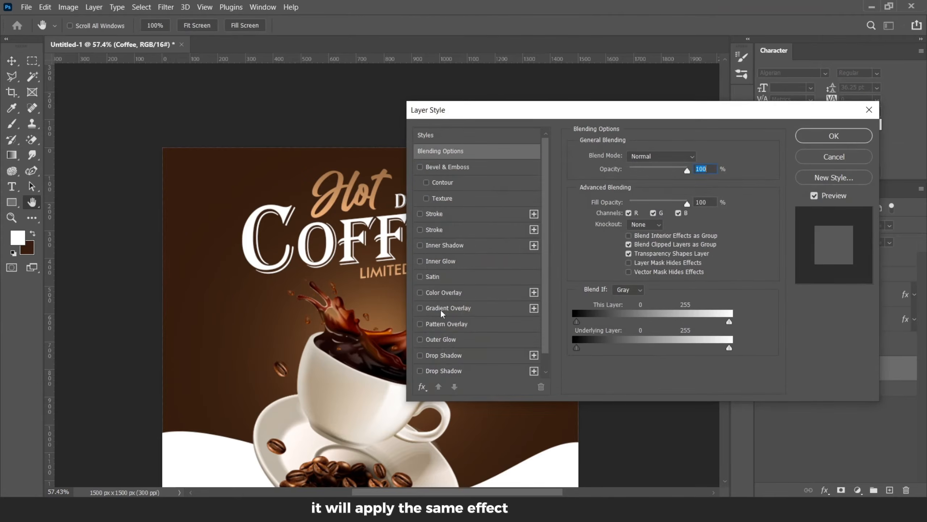
click(442, 308)
click(655, 188)
click(550, 298)
click(604, 348)
drag(605, 255, 565, 200)
click(838, 194)
click(616, 349)
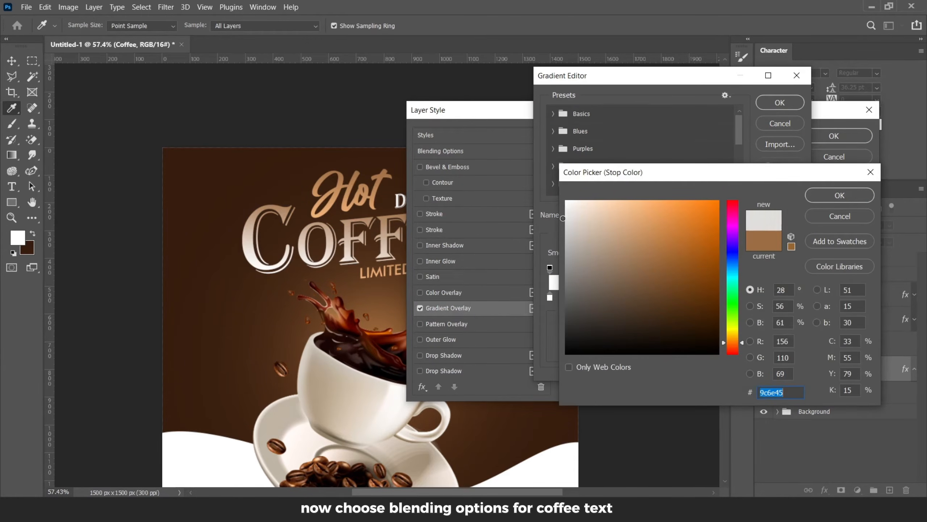
click(840, 195)
click(780, 102)
click(834, 136)
Step: Copy COFFEE's Gradient Overlay effect onto the DELICIOUS layer
drag(906, 368, 884, 356)
click(915, 391)
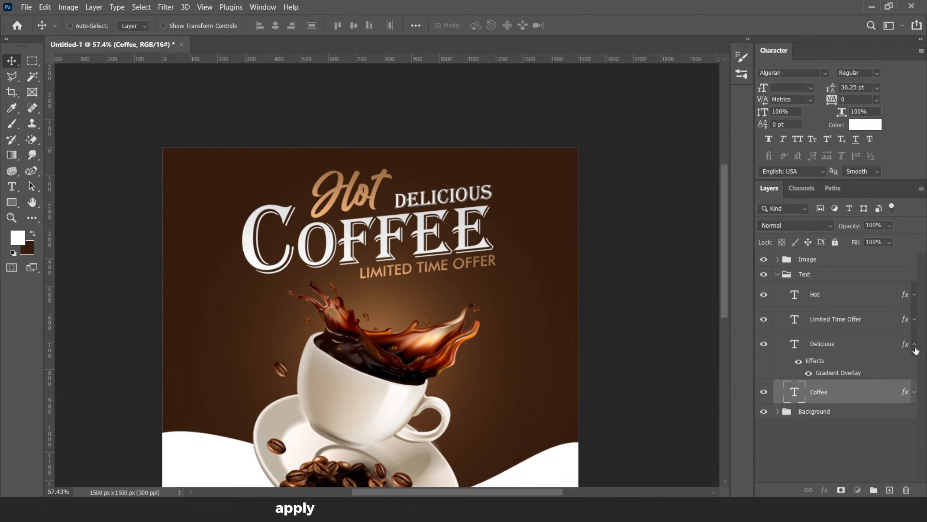
click(914, 344)
scroll(503, 312, down, 5)
scroll(398, 282, up, 3)
scroll(397, 282, up, 2)
scroll(420, 289, down, 3)
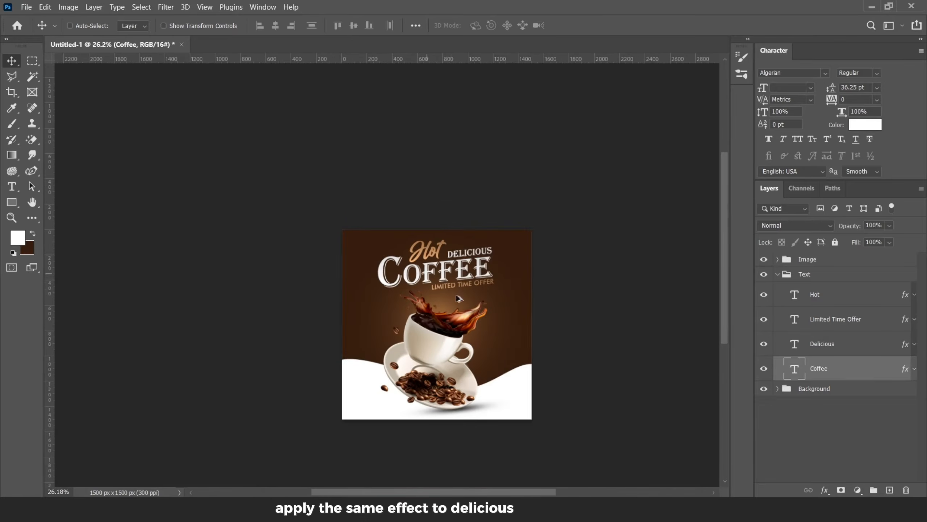
scroll(438, 292, up, 2)
scroll(449, 295, down, 1)
scroll(449, 295, up, 1)
click(778, 274)
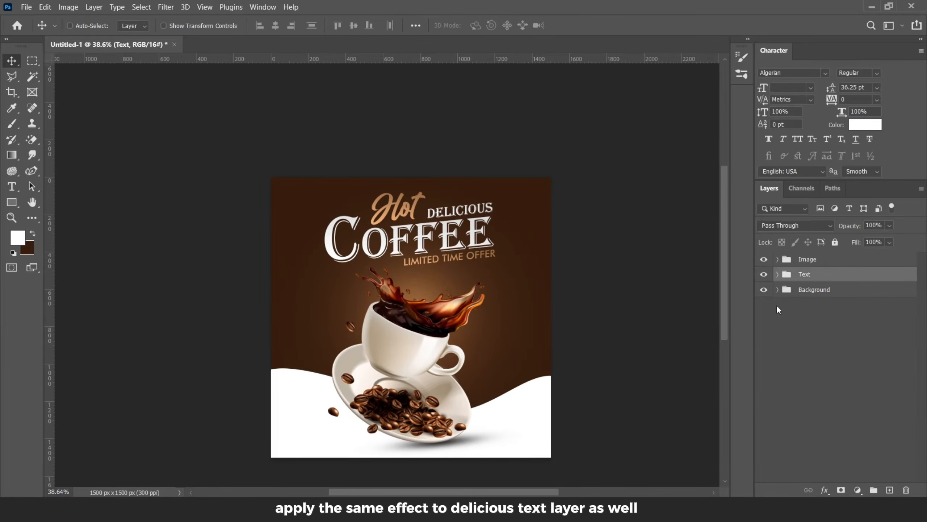
Step: Move and scale the coffee-beans image in the Background group behind the cup with Free Transform
click(778, 290)
click(790, 343)
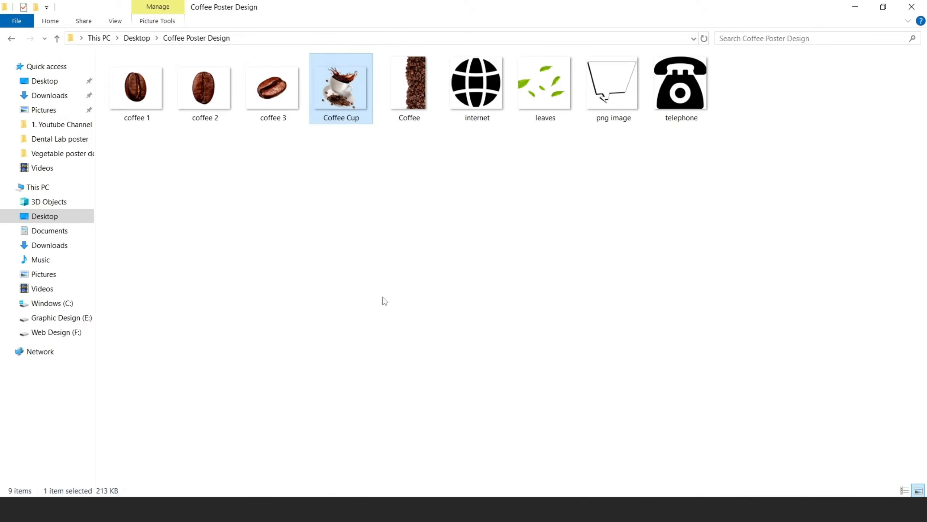
drag(410, 87, 424, 383)
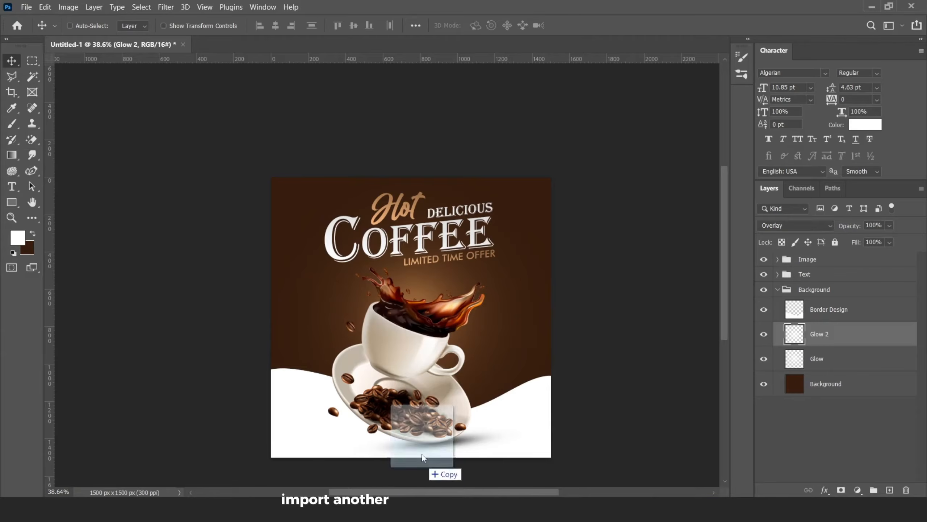
drag(424, 452, 455, 334)
drag(488, 206, 529, 390)
drag(510, 329, 581, 370)
drag(466, 177, 458, 155)
click(598, 25)
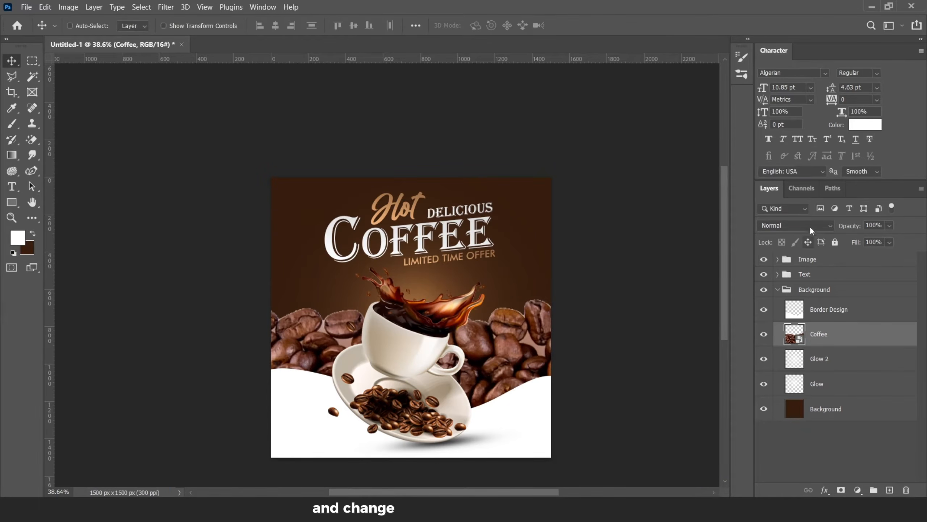
Step: Set the coffee-beans layer to Overlay blend mode at 10% opacity
click(809, 228)
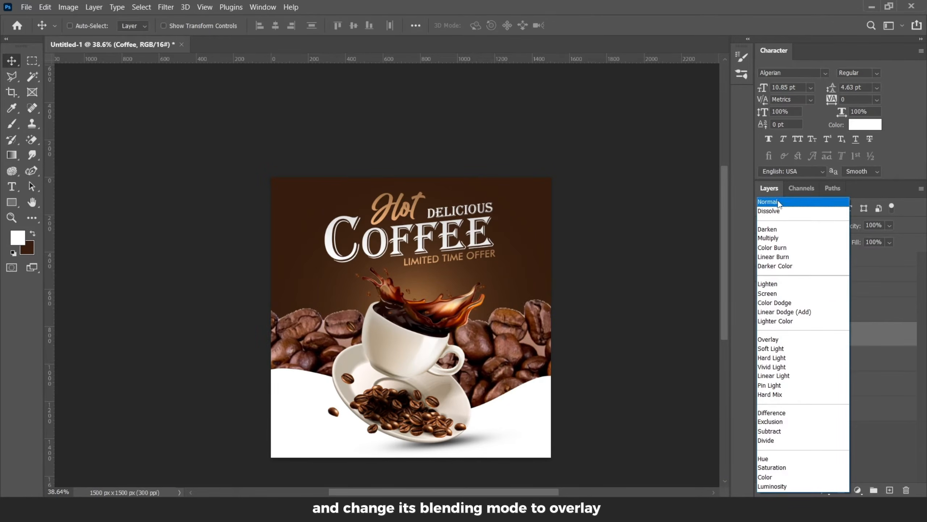
click(773, 339)
drag(858, 236, 852, 241)
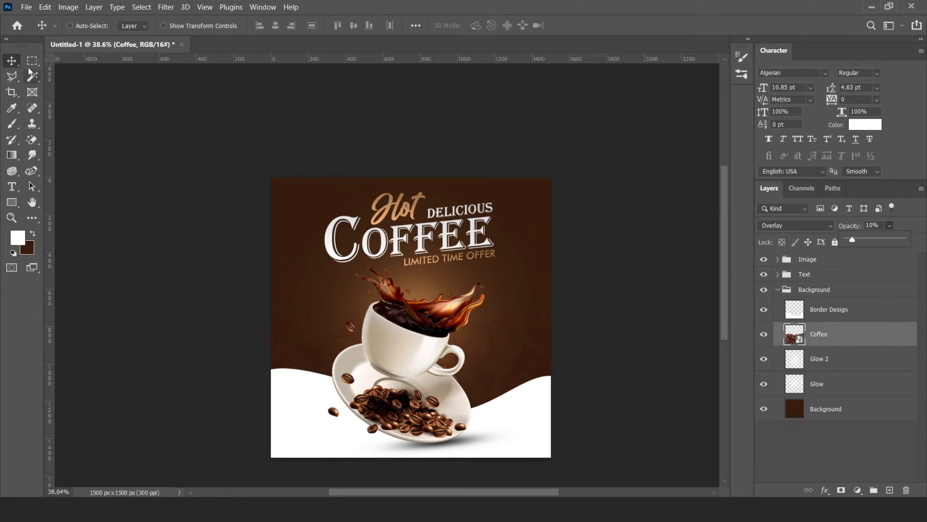
scroll(400, 284, up, 3)
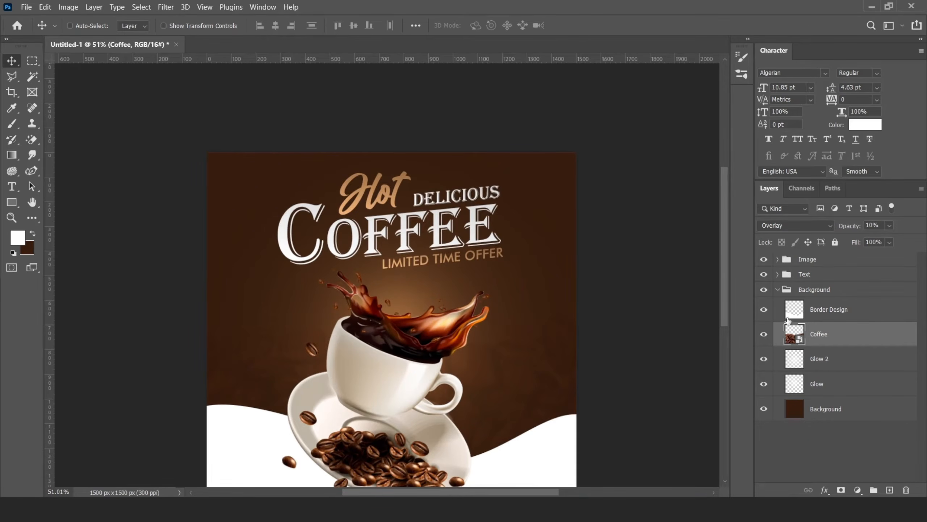
Step: Add a new layer above the coffee-beans image in the Background group and type COFFEE on the canvas
click(777, 274)
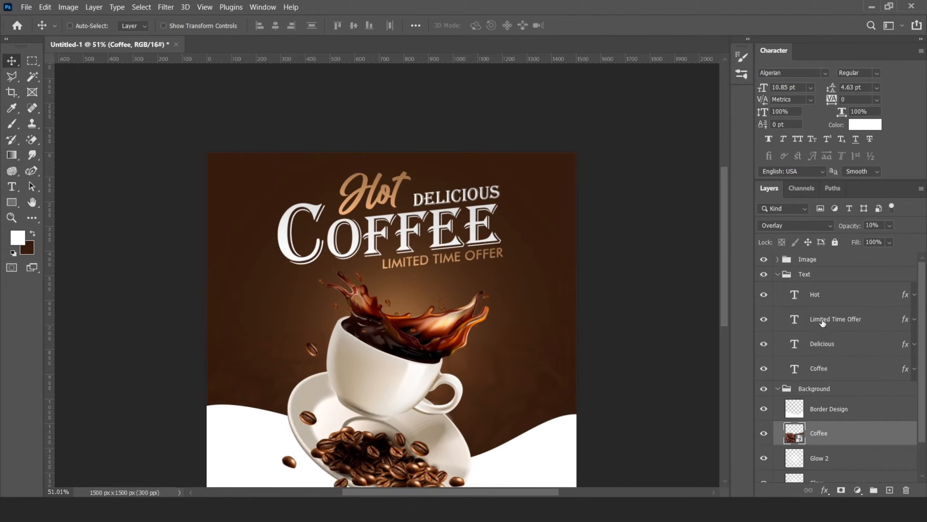
click(890, 489)
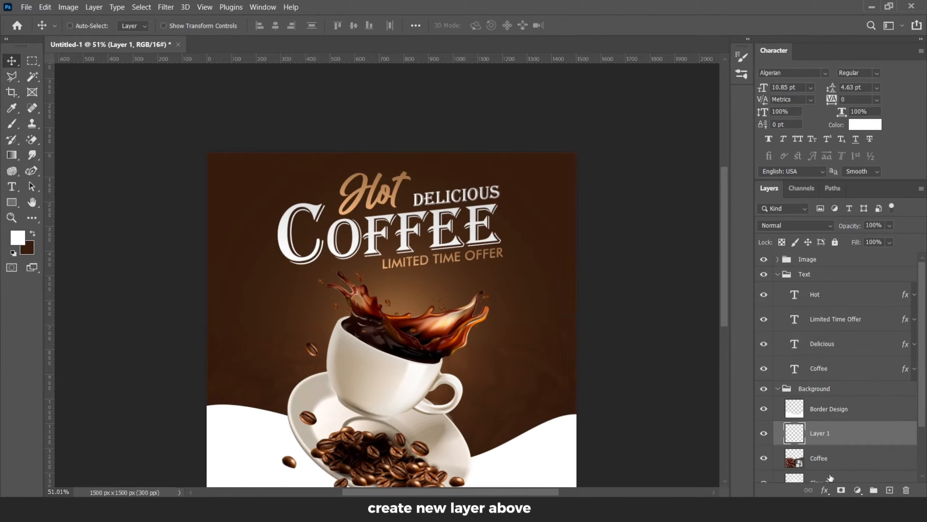
key(t)
click(293, 315)
text(C)
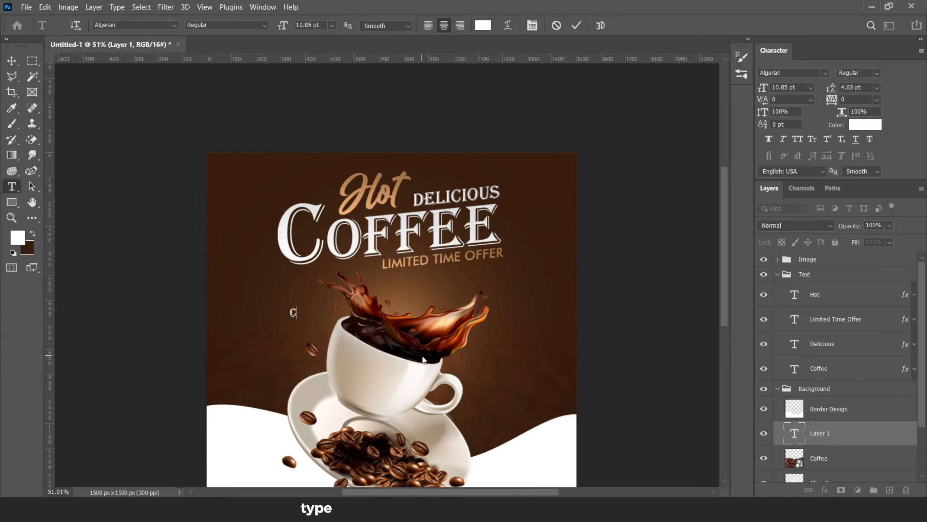
click(576, 25)
Step: Set the new COFFEE text's font to Chopsic and its blend mode to Overlay
click(825, 73)
click(716, 154)
key(v)
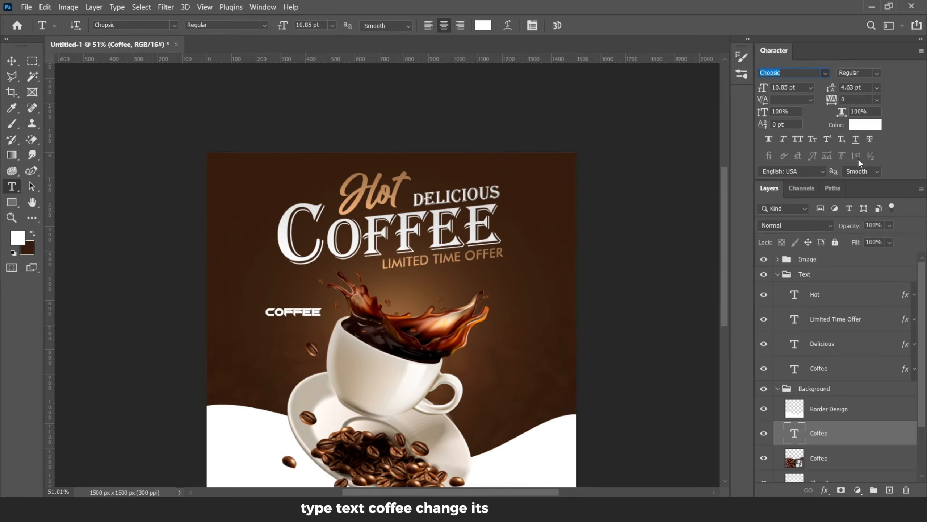
click(795, 225)
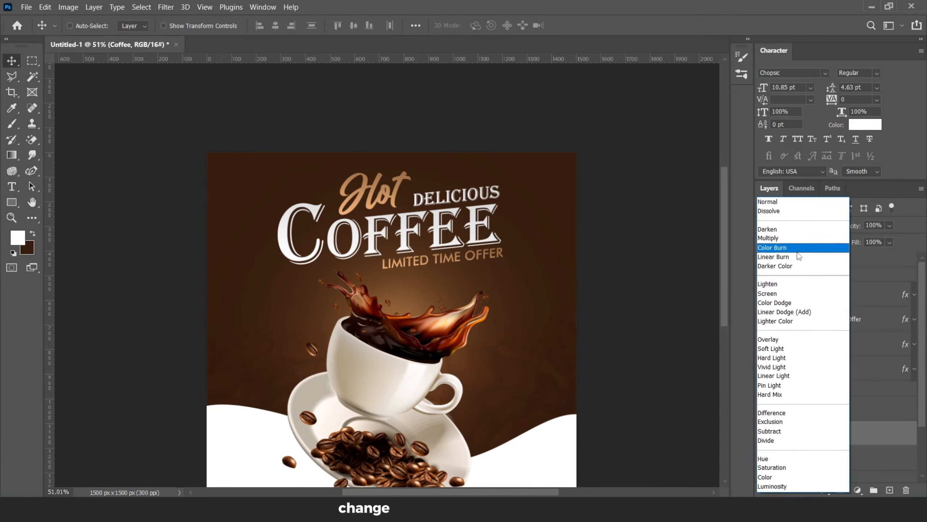
click(781, 342)
Step: Enlarge the background COFFEE text to span the poster with Free Transform
key(ctrl+t)
drag(322, 307, 500, 267)
key(Return)
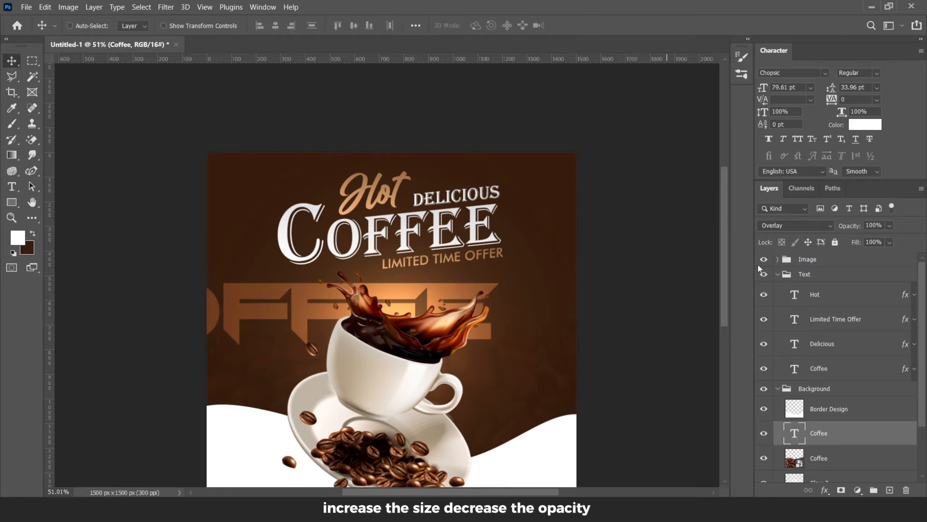
Step: Lower the background COFFEE text's opacity to 14% and move it to the top of the poster
click(890, 226)
click(856, 238)
click(480, 298)
drag(543, 259, 588, 141)
key(ctrl+t)
click(600, 26)
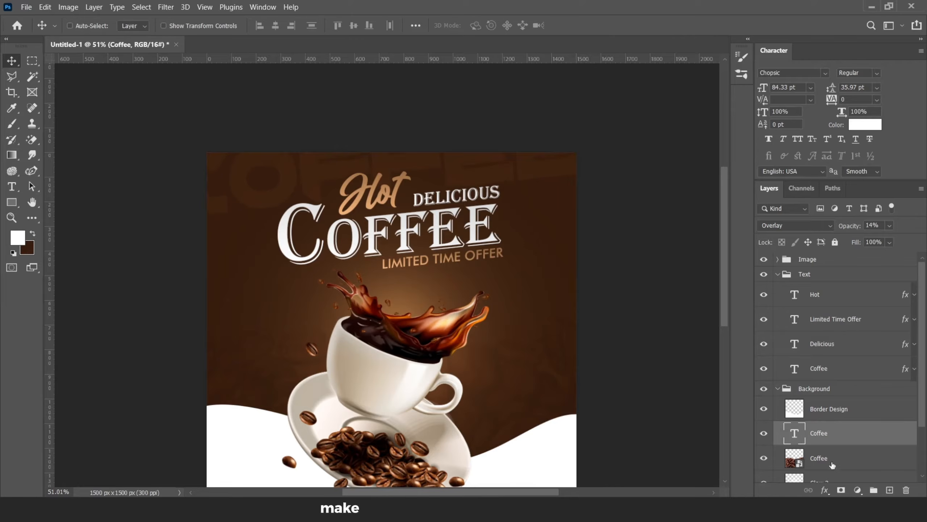
Step: Add a layer mask to the background COFFEE text and brush part of it away
click(842, 489)
click(11, 125)
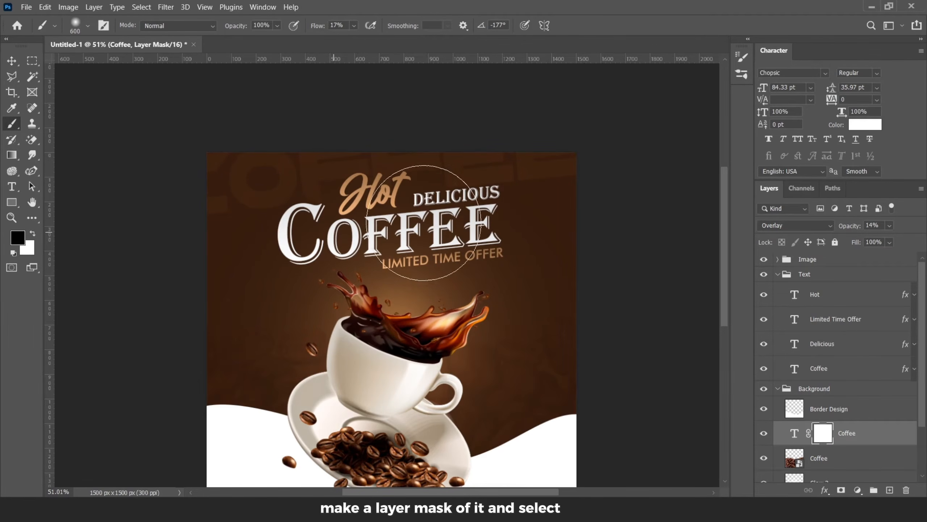
mouse_move(520, 225)
mouse_down()
mouse_move(349, 214)
mouse_move(303, 260)
mouse_move(603, 308)
mouse_move(418, 212)
mouse_up()
click(12, 61)
scroll(349, 238, down, 4)
scroll(445, 272, up, 1)
Step: Place a single coffee-bean image as a new layer, scaling and positioning it near the title
click(779, 389)
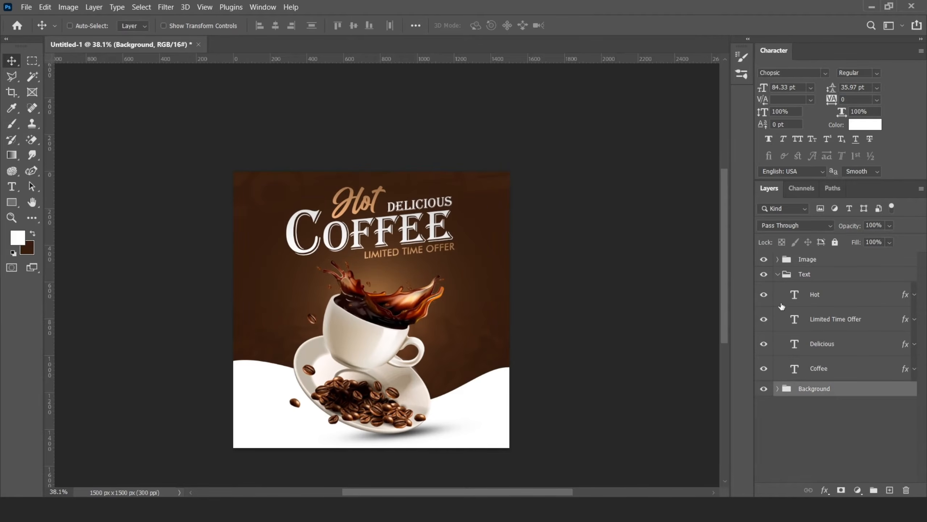
click(778, 274)
click(889, 490)
click(387, 512)
click(368, 250)
drag(203, 91, 322, 248)
drag(509, 200, 382, 303)
drag(367, 309, 369, 179)
scroll(321, 191, up, 6)
click(598, 26)
Step: Apply a Gaussian Blur with a 3.8 pixel radius to the coffee-bean image
click(166, 7)
mouse_move(176, 151)
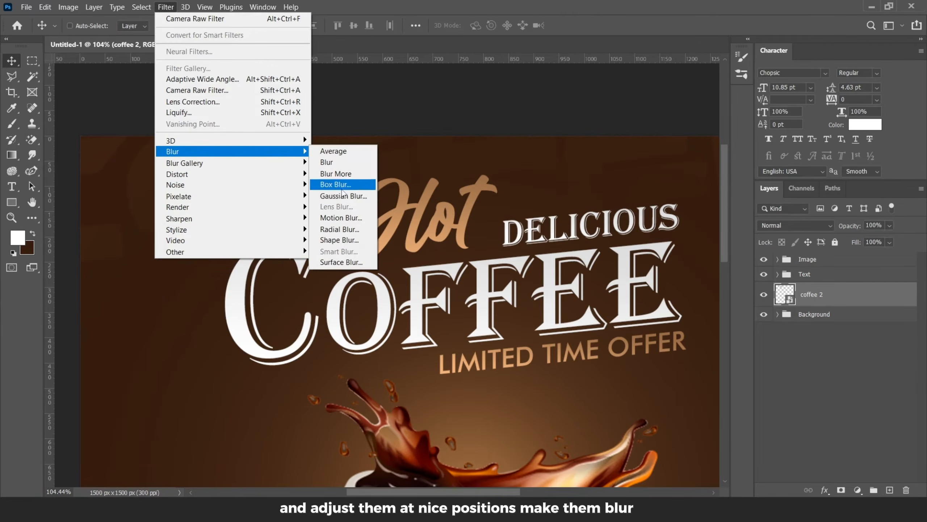
click(336, 201)
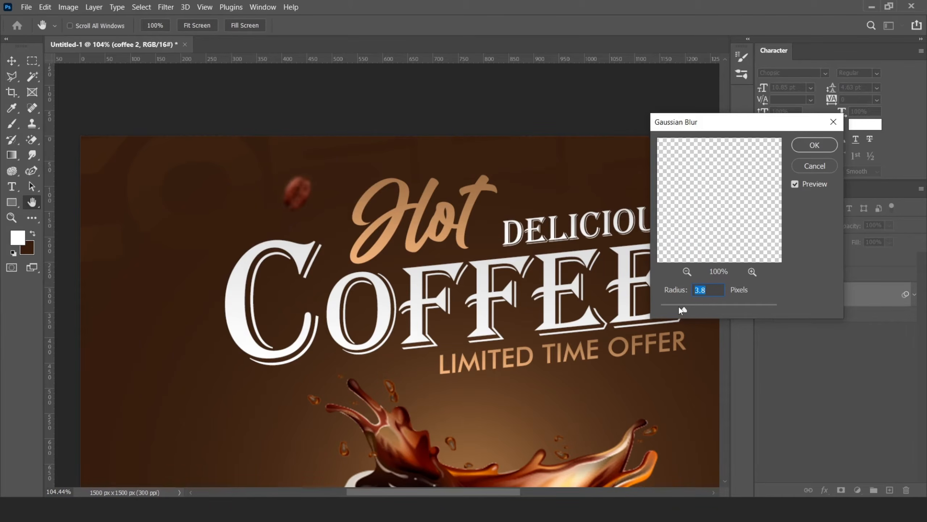
click(815, 145)
scroll(339, 224, down, 3)
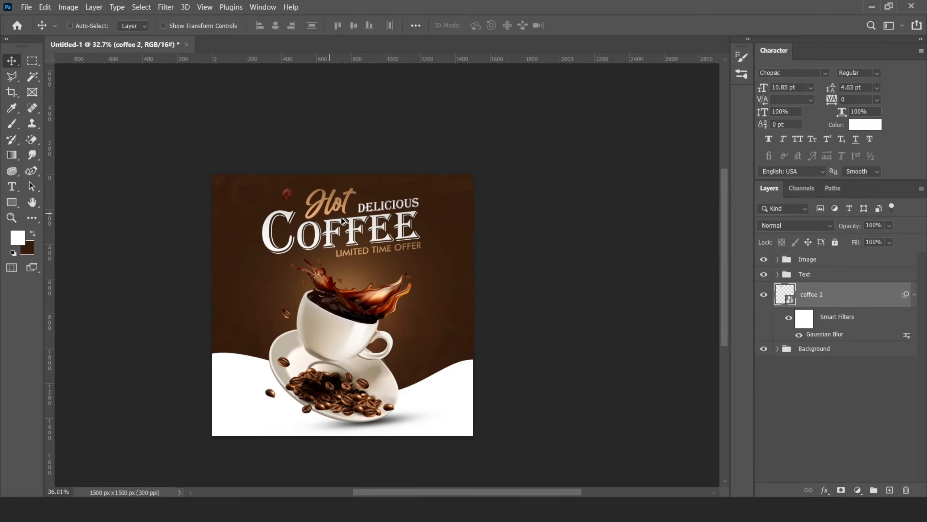
click(915, 295)
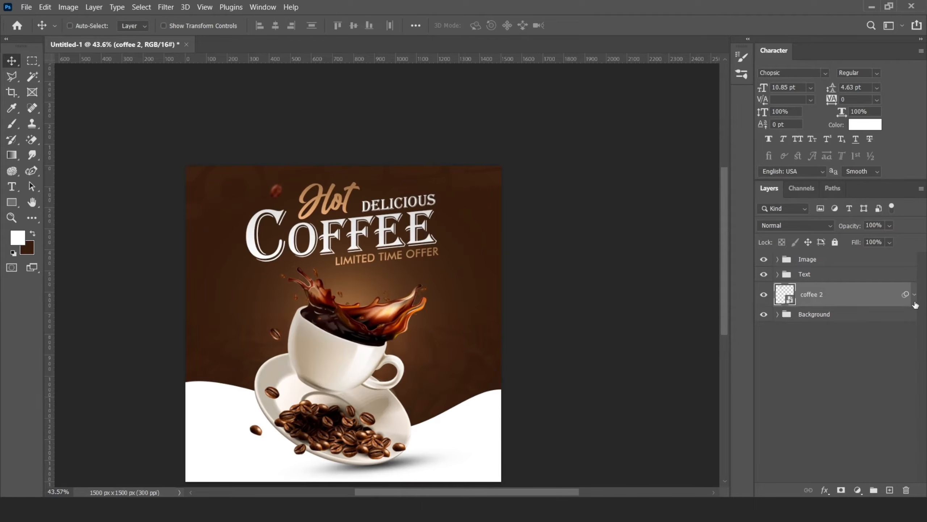
Step: Duplicate the blurred bean and move the copy to the right of the cup
drag(276, 198, 432, 346)
key(ctrl+t)
key(Return)
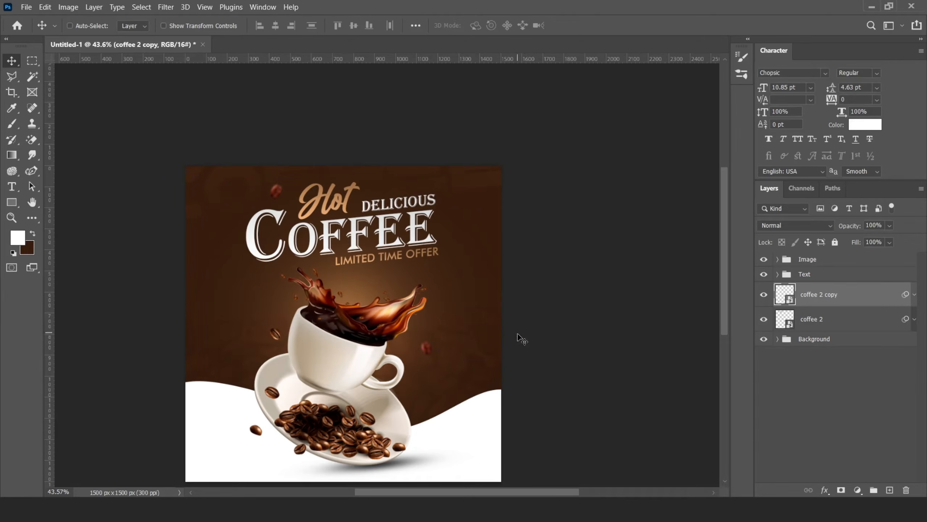
Step: Group both blurred bean layers into a group named Blurred Particles
shift+click(831, 324)
key(ctrl+g)
double_click(807, 290)
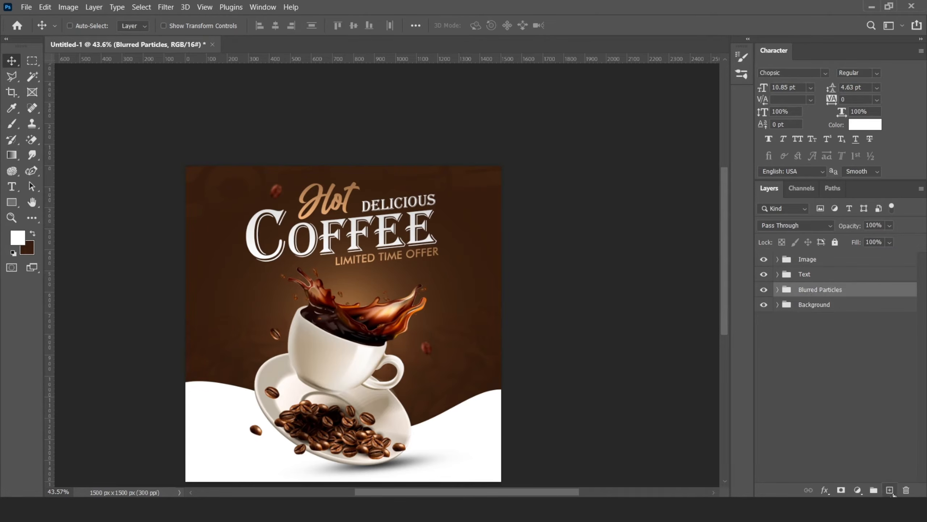
Step: Place a speech-bubble frame image and position it left of the cup
click(890, 491)
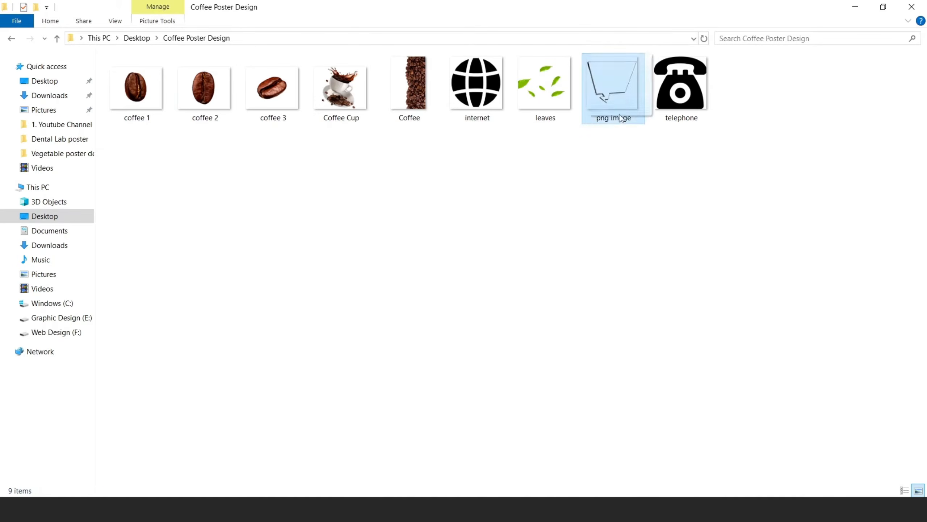
drag(612, 83, 243, 344)
drag(501, 161, 375, 291)
drag(352, 333, 251, 321)
click(598, 26)
Step: Add a white Color Overlay effect to the speech-bubble image
right_click(829, 292)
click(712, 18)
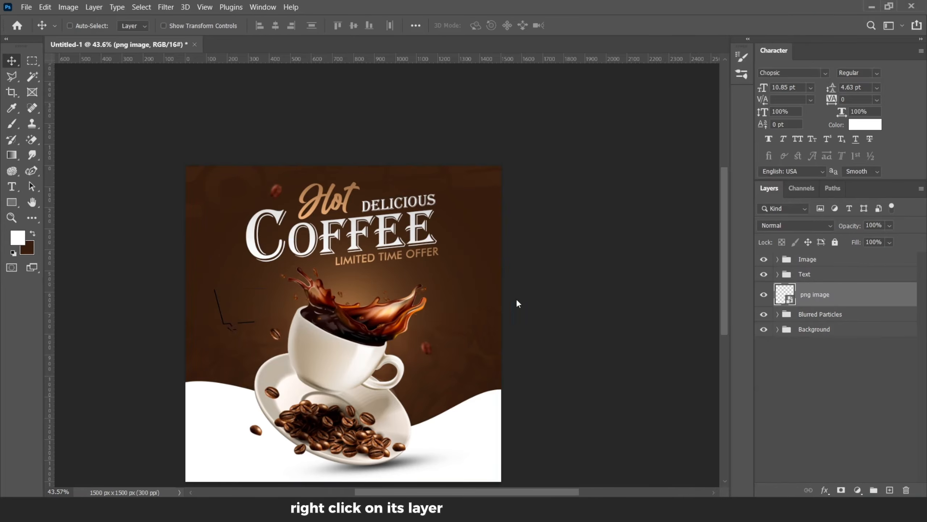
click(444, 293)
click(833, 136)
key(v)
scroll(293, 271, up, 5)
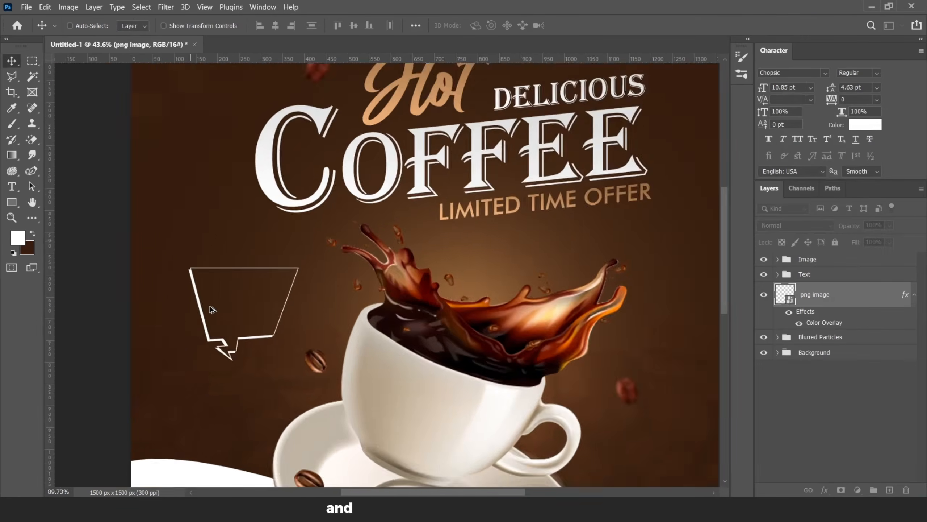
Step: Resize the speech bubble with Free Transform
key(ctrl+t)
drag(374, 214, 364, 199)
click(598, 25)
click(915, 294)
Step: Create a new layer and type Save Upto inside the speech bubble
click(890, 489)
scroll(222, 265, up, 3)
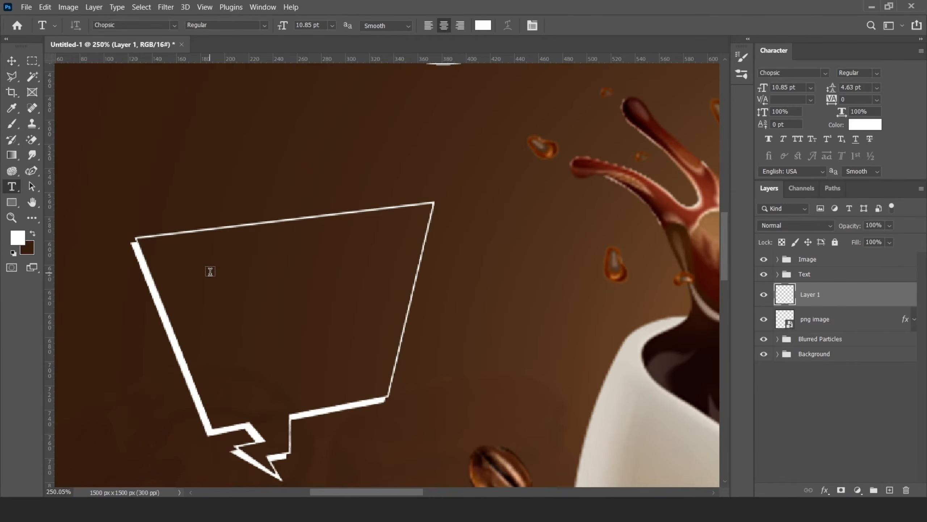
click(408, 302)
text(SAVE U)
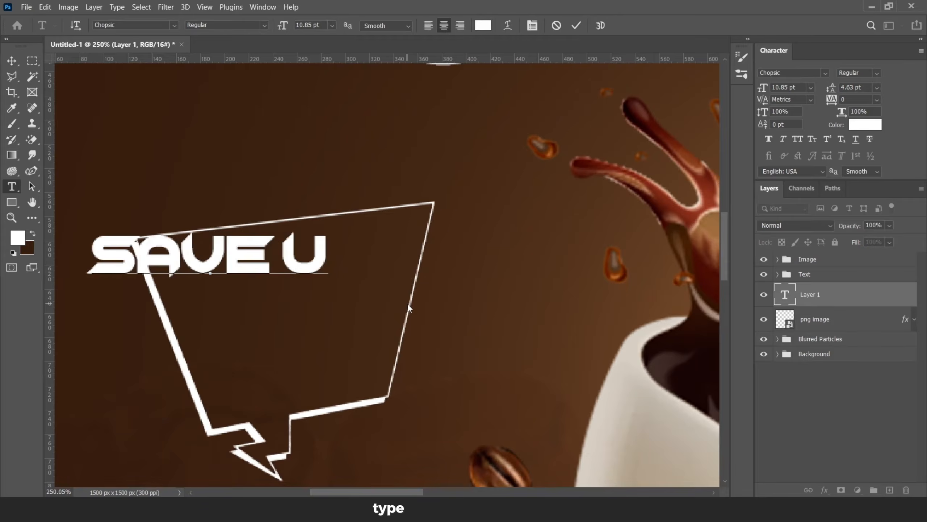
text(PTO)
click(577, 26)
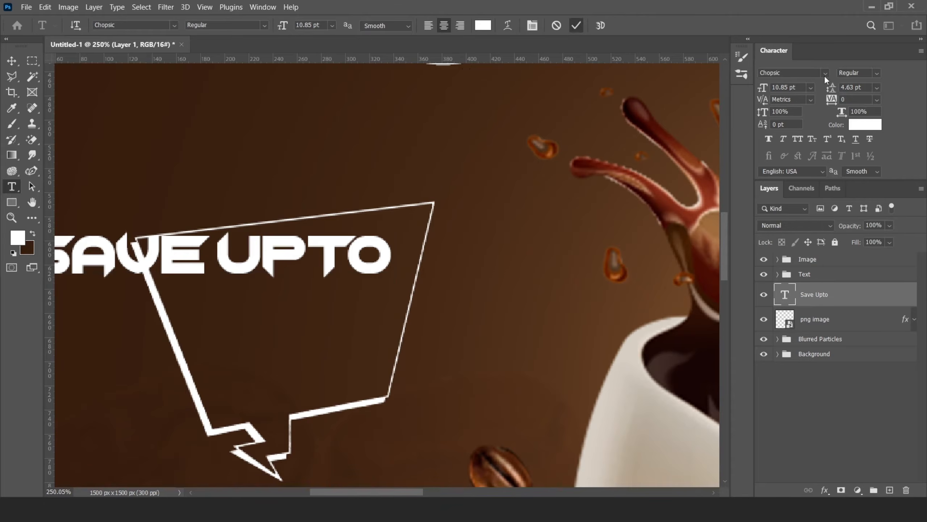
Step: Change the Save Upto font to Handsta Signature and move the text into the bubble
click(826, 73)
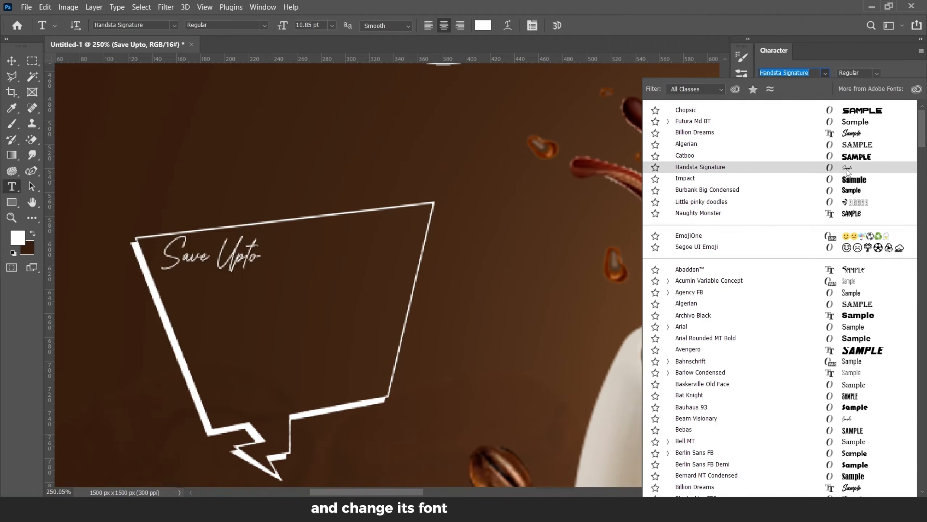
click(700, 167)
click(11, 60)
drag(277, 233, 329, 227)
Step: Enlarge and slightly tilt the Save Upto text with Free Transform
key(ctrl+t)
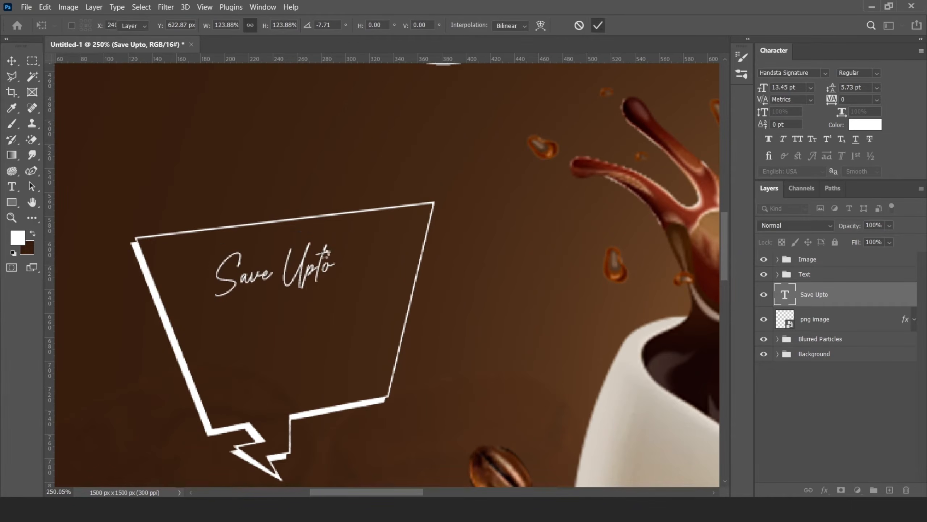
key(Return)
drag(296, 277, 306, 265)
Step: Duplicate the Save Upto text below itself and change the copy's text to 30%
drag(262, 267, 262, 318)
double_click(785, 295)
text(30)
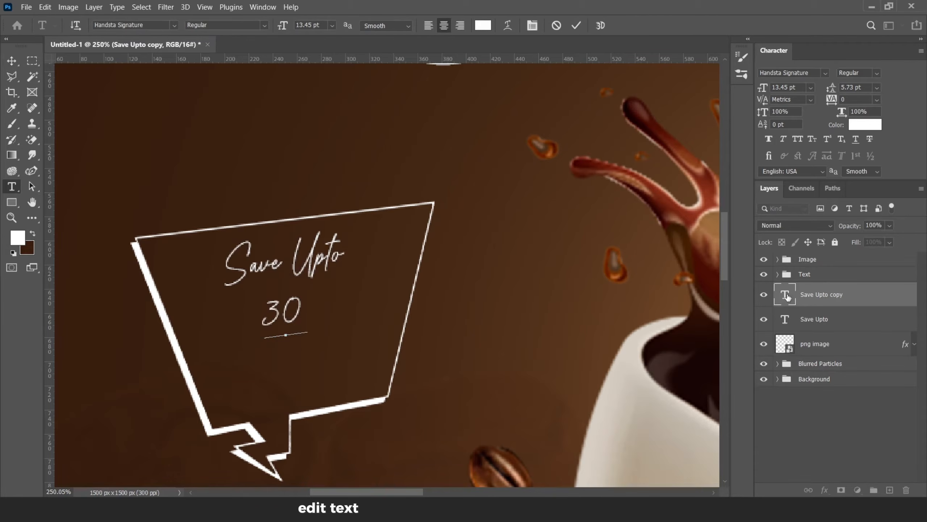
text(%v)
Step: Enlarge the 30% text and change its font to Catboo
key(ctrl+t)
mouse_move(321, 310)
mouse_down()
mouse_move(375, 310)
mouse_move(336, 316)
mouse_up()
click(598, 25)
click(825, 73)
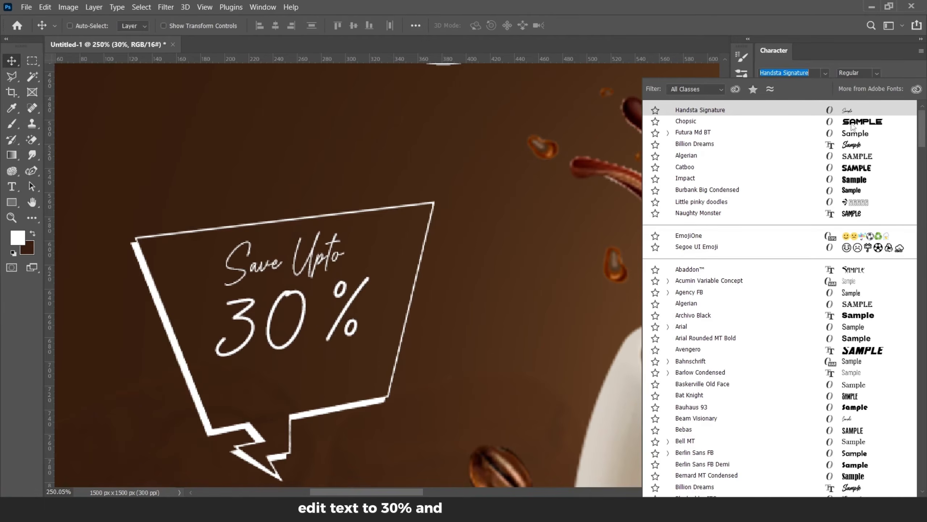
click(852, 168)
Step: Scale down the 30% text and reposition it inside the bubble
key(ctrl+t)
drag(482, 210, 408, 279)
click(602, 27)
drag(353, 298, 351, 301)
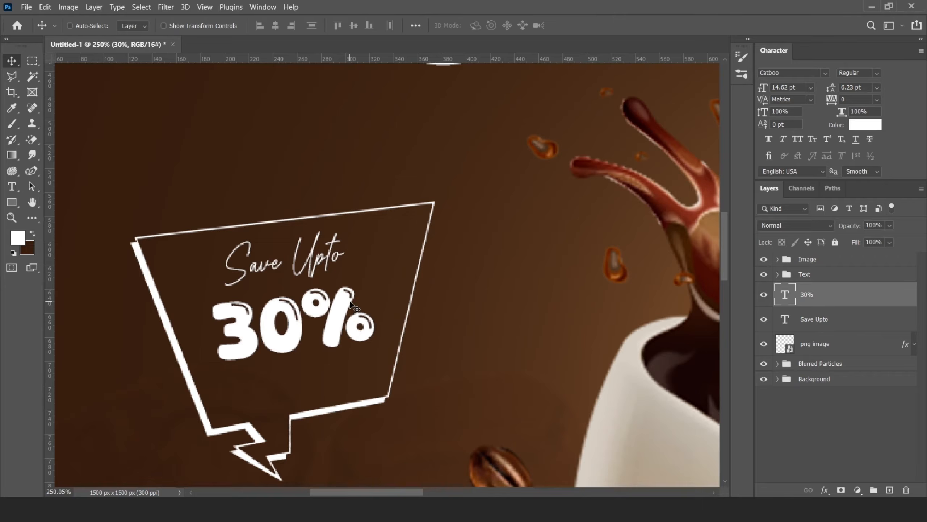
Step: Select both bubble texts, nudge them down, and slightly adjust the Save Upto text with Free Transform
ctrl+click(810, 318)
key(Down)
key(Down)
key(Down)
key(Down)
key(Down)
key(Down)
key(Down)
key(Down)
key(Down)
key(Down)
key(Down)
key(Down)
key(Down)
key(Down)
key(Down)
key(Down)
key(Down)
key(Down)
key(Down)
key(Down)
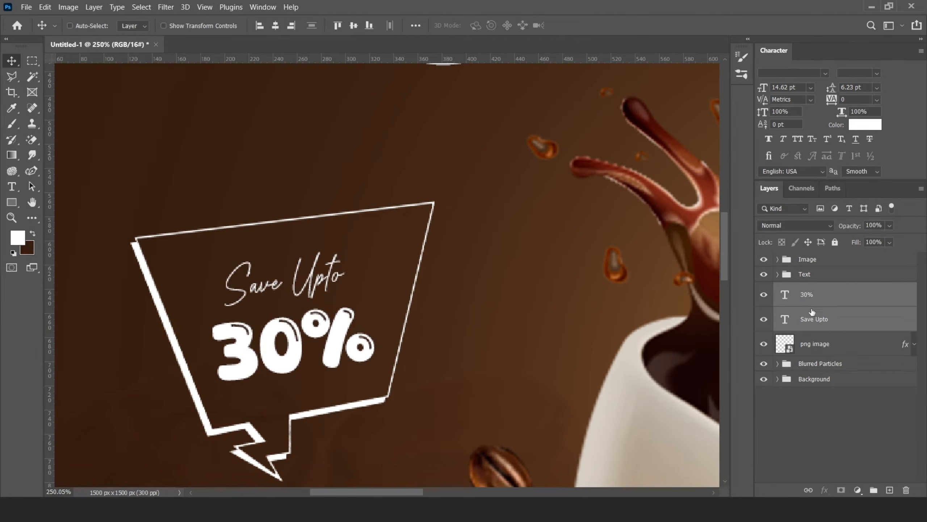
click(814, 320)
key(ctrl+t)
drag(347, 236, 343, 241)
click(599, 27)
Step: Nudge both bubble texts up and one step right
ctrl+click(826, 304)
key(Up)
key(Up)
key(Up)
key(Right)
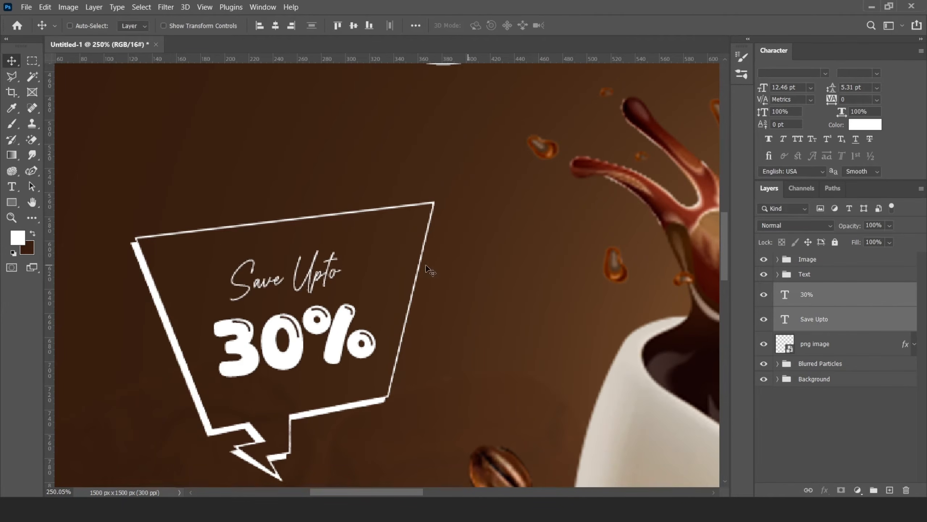
scroll(333, 283, down, 4)
scroll(335, 285, down, 5)
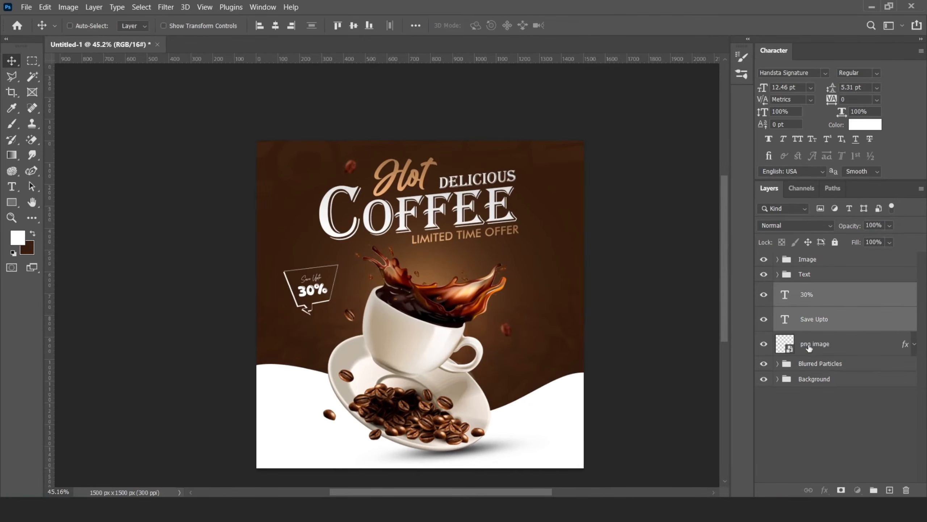
shift+click(809, 347)
key(ctrl+g)
double_click(810, 314)
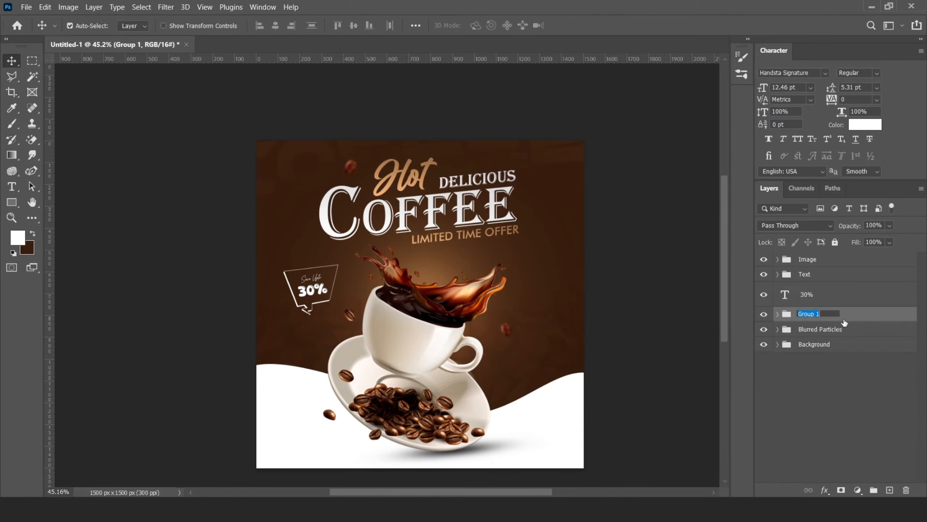
key(ctrl+z)
Step: Group the speech bubble and its two texts as Offer and rotate the group about 3 degrees
ctrl+click(824, 301)
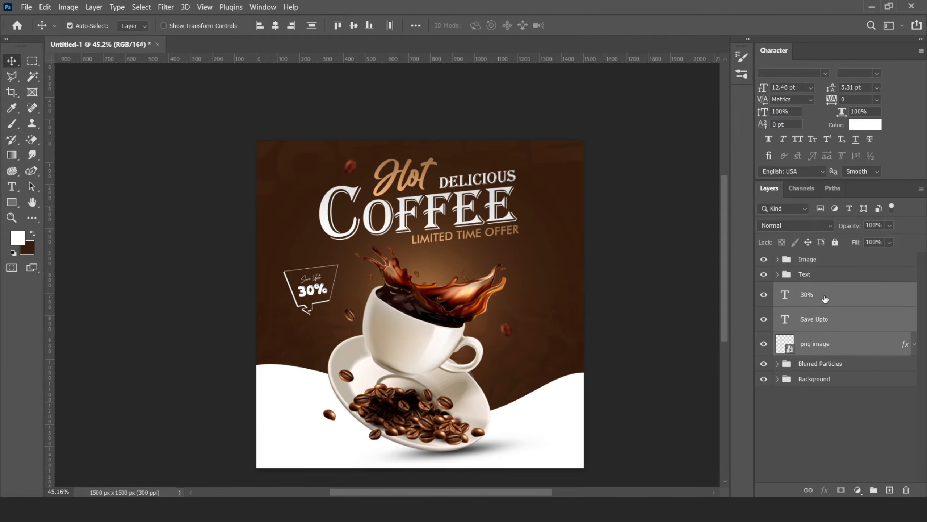
key(ctrl+g)
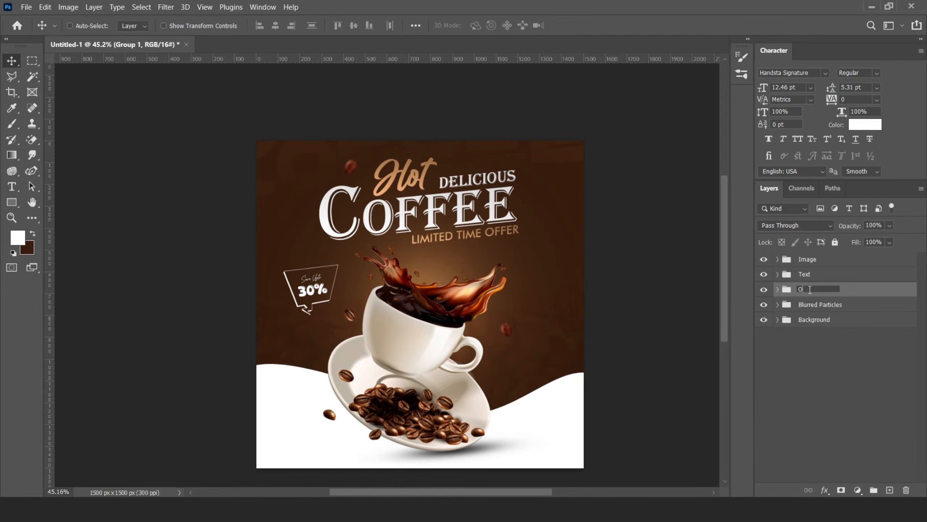
scroll(358, 305, up, 4)
key(ctrl+t)
drag(361, 228, 357, 224)
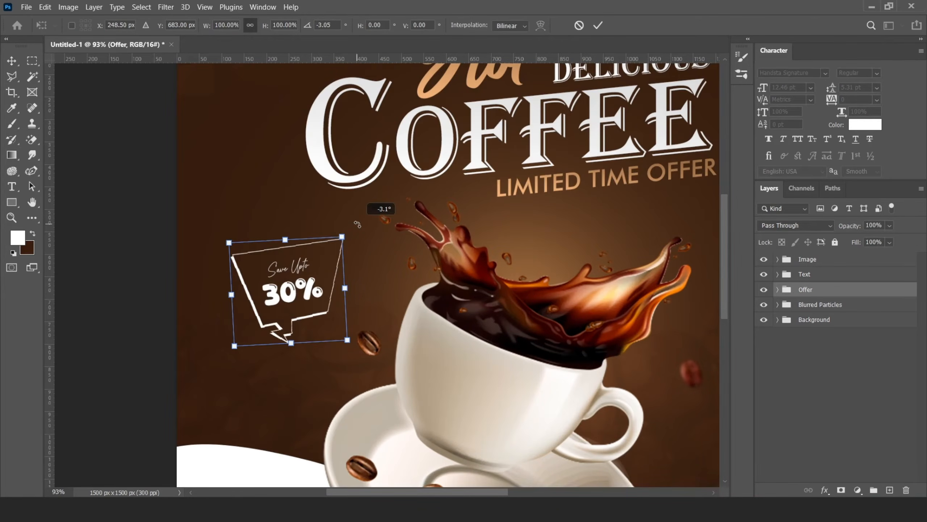
click(597, 27)
Step: Slightly resize the Offer group with Free Transform
scroll(278, 319, down, 7)
scroll(306, 329, up, 5)
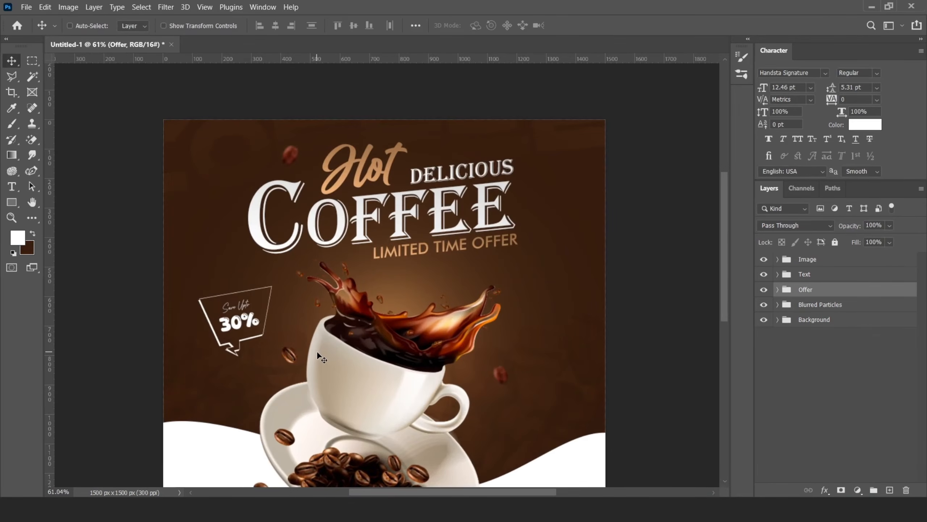
key(ctrl+t)
drag(272, 285, 267, 290)
click(597, 25)
scroll(703, 315, down, 1)
scroll(703, 316, up, 1)
Step: Open the Blurred Particles group, place another coffee bean image, then scale it down and position it
click(778, 305)
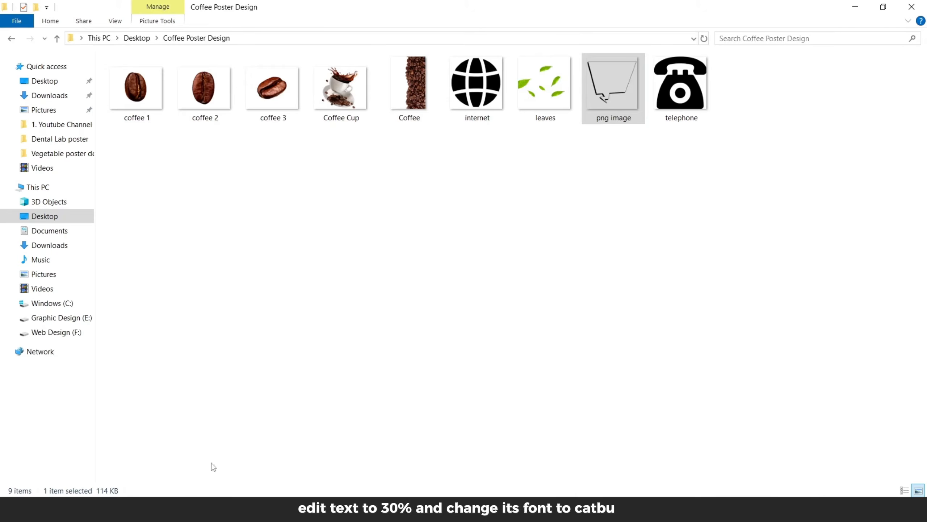
drag(273, 87, 431, 475)
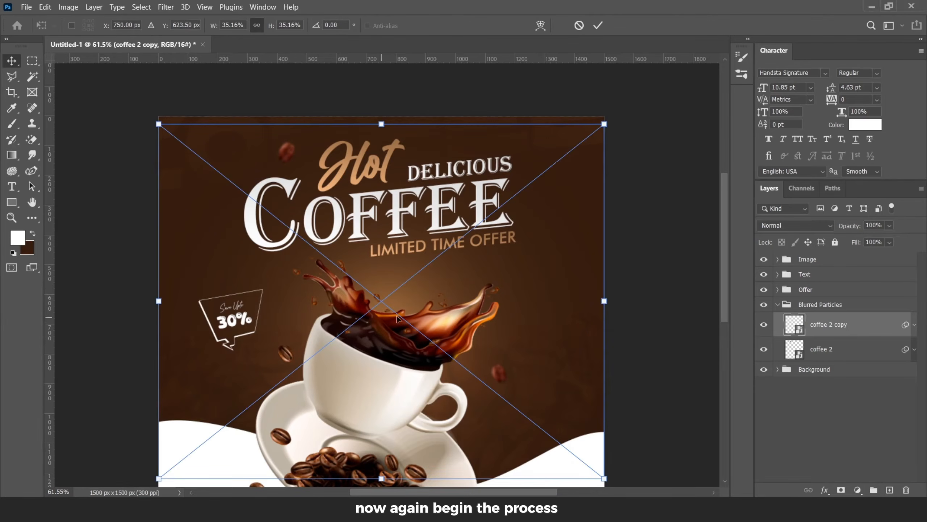
drag(606, 125, 398, 289)
drag(381, 300, 292, 305)
key(Return)
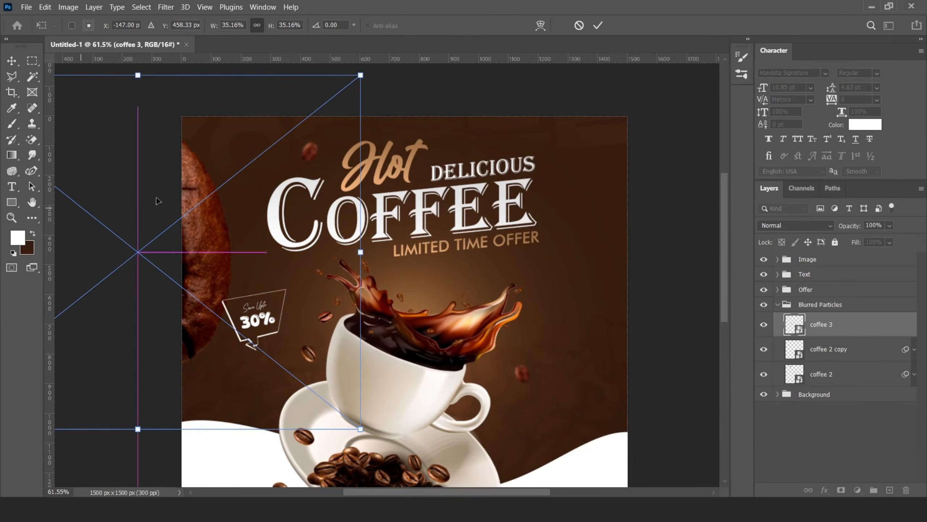
Step: Place one more coffee bean image, apply Gaussian Blur to it and move it into position
drag(363, 73, 544, 96)
key(Return)
click(165, 7)
click(342, 186)
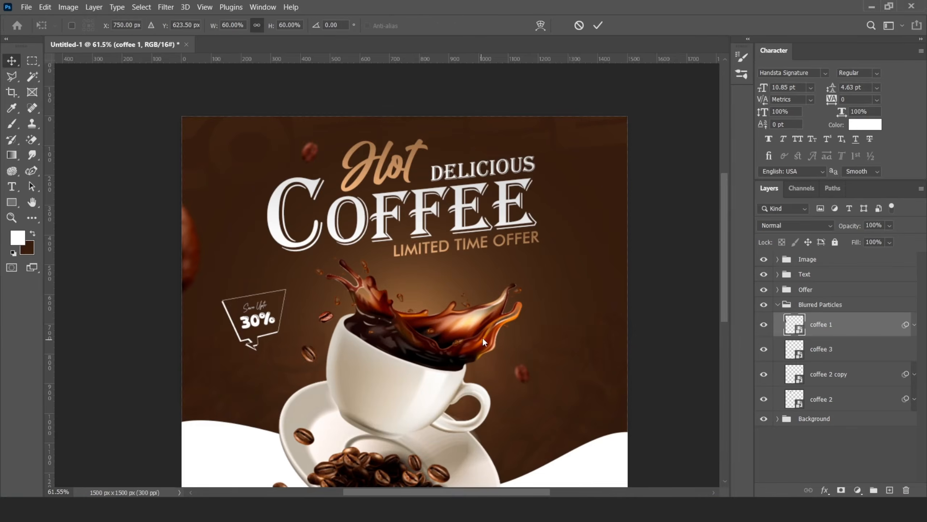
drag(451, 290, 544, 362)
key(Return)
Step: Add a layer mask to the leaves layer and paint over it with a soft, low-flow brush to hide most leaves
click(841, 489)
key(b)
right_click(355, 217)
click(283, 188)
click(354, 26)
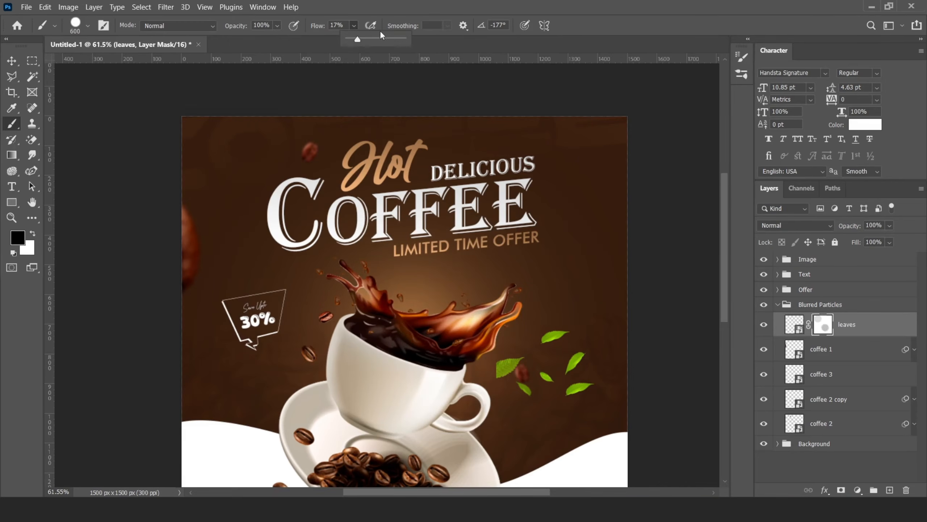
drag(357, 39, 409, 40)
drag(458, 402, 542, 428)
key(bracketleft)
key(bracketleft)
key(bracketleft)
key(bracketleft)
key(bracketleft)
key(bracketleft)
key(bracketleft)
key(bracketleft)
Step: Scale and rotate the remaining leaf with Free Transform
click(795, 324)
key(ctrl+t)
drag(622, 301, 622, 431)
drag(584, 373, 574, 347)
key(Return)
Step: Apply Gaussian Blur to the leaf and slightly rotate it again
click(166, 7)
click(342, 186)
key(Return)
key(v)
key(ctrl+t)
drag(611, 260, 601, 251)
key(Return)
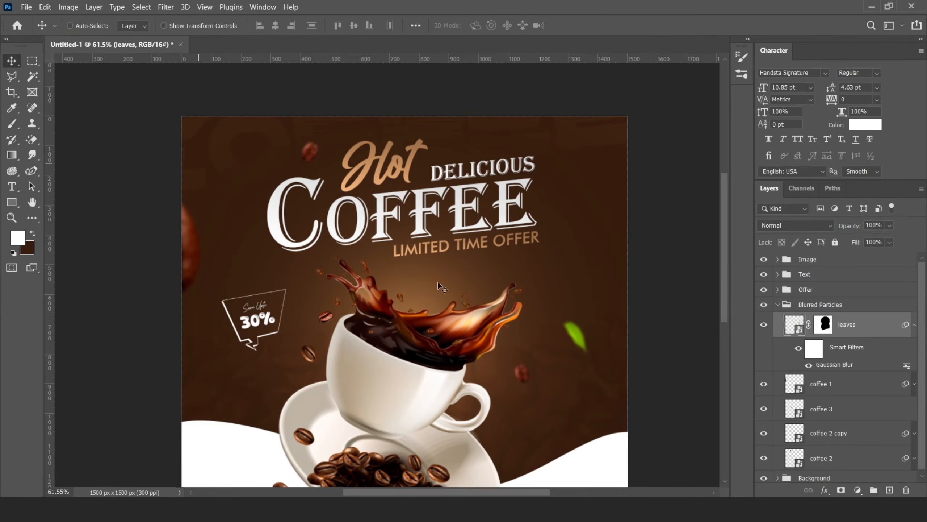
Step: Duplicate the leaf, move the copy to the left of the cup, and resize and rotate it
drag(575, 337, 234, 385)
key(ctrl+t)
drag(263, 318, 235, 467)
drag(220, 384, 268, 357)
drag(271, 87, 544, 380)
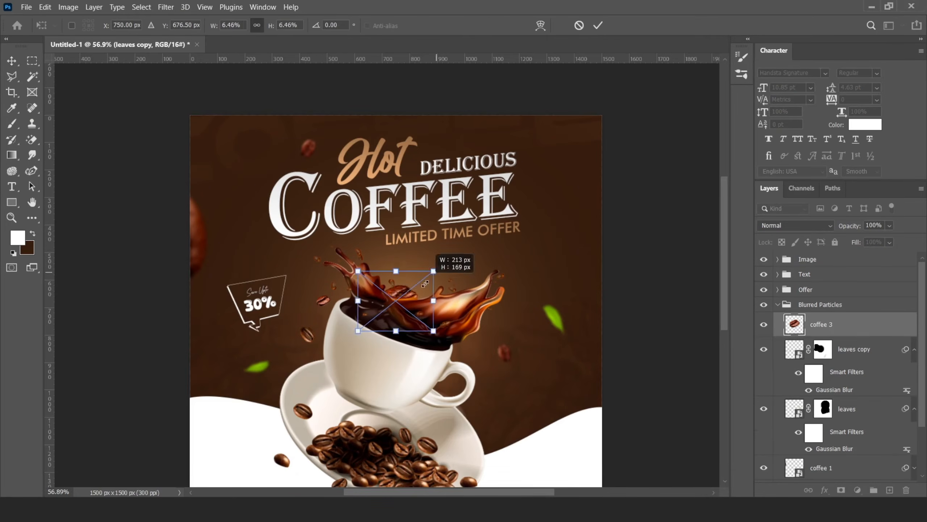
key(Return)
Step: Slightly adjust the selected bean with Free Transform and apply Gaussian Blur to it
key(ctrl+t)
drag(538, 386, 542, 384)
key(Return)
click(166, 7)
click(336, 197)
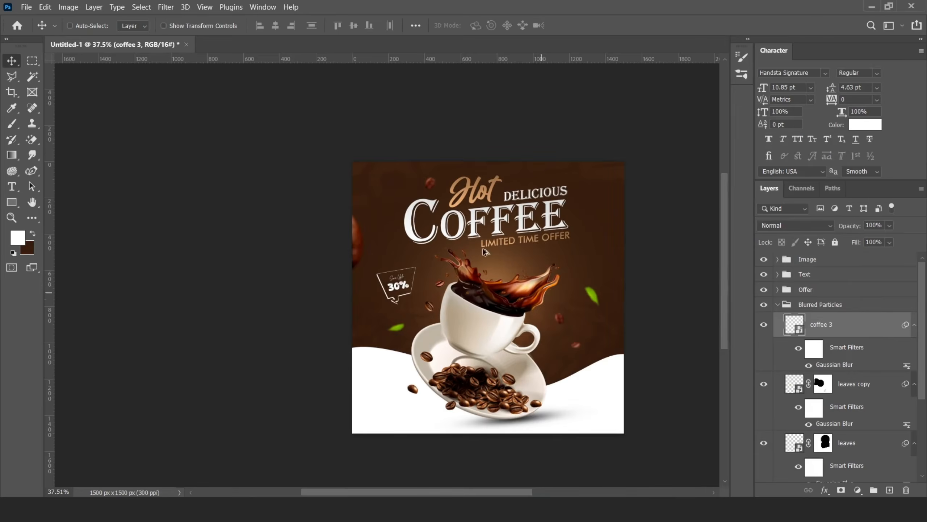
Step: Position and resize another bean near the lower left and apply Gaussian Blur to it
scroll(484, 292, up, 3)
scroll(840, 401, down, 1)
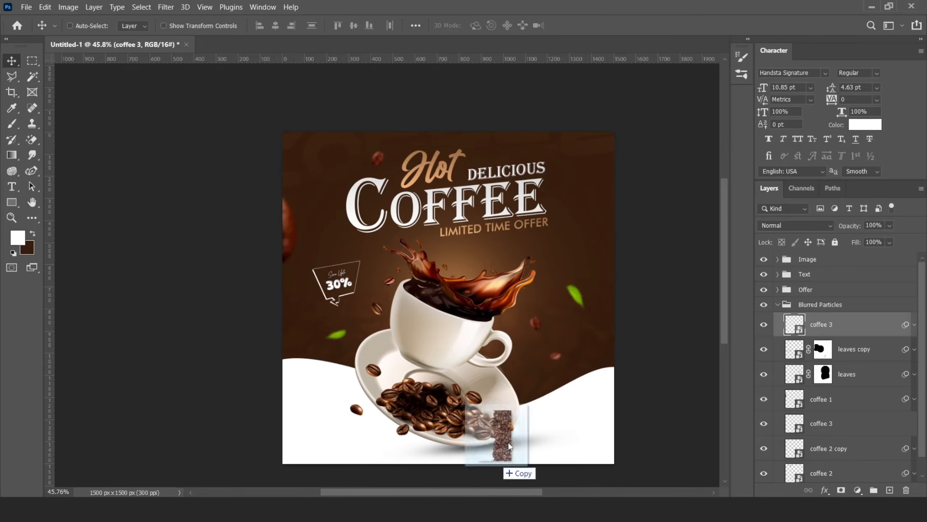
drag(486, 443, 504, 402)
drag(620, 120, 605, 168)
key(Return)
click(166, 7)
mouse_move(175, 150)
click(338, 197)
Step: Lower the selected bean layer's opacity and collapse the Blurred Particles group
click(814, 145)
click(890, 225)
drag(906, 240, 888, 239)
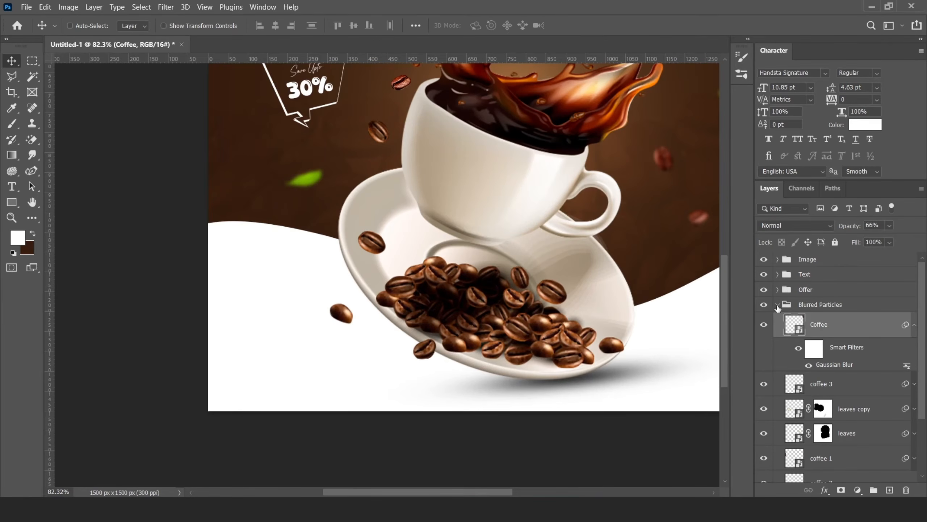
click(777, 304)
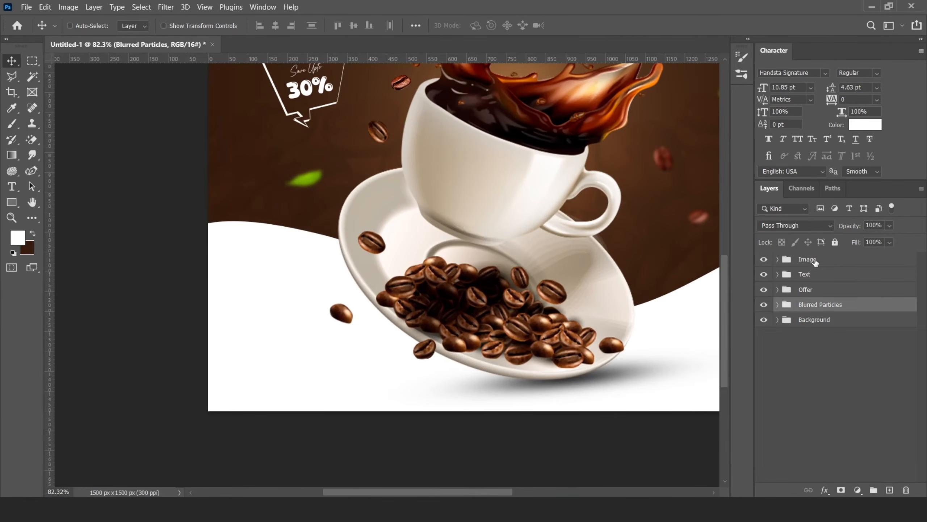
Step: Add a new layer and draw a 72 px square near the bottom left with two opposite corners rounded to 20 px
click(819, 272)
click(889, 490)
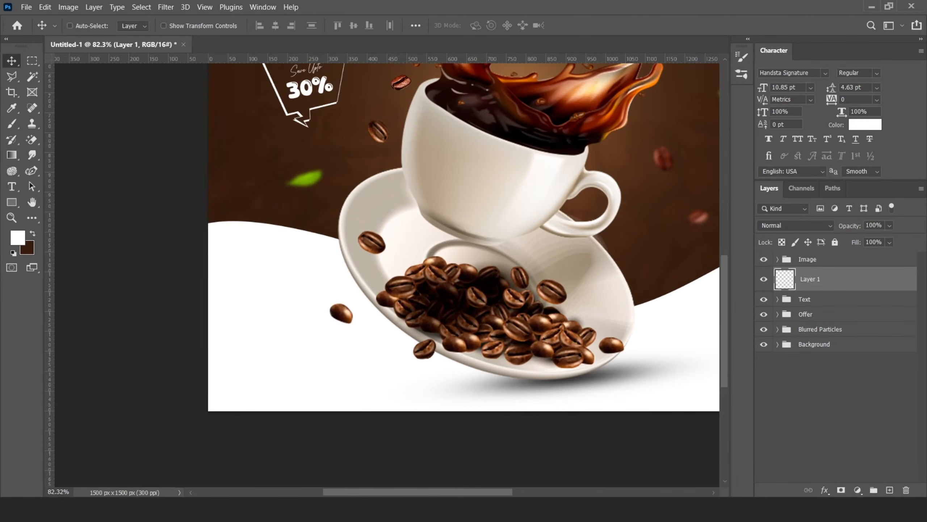
click(11, 203)
scroll(254, 385, up, 5)
drag(194, 325, 273, 402)
scroll(657, 327, down, 1)
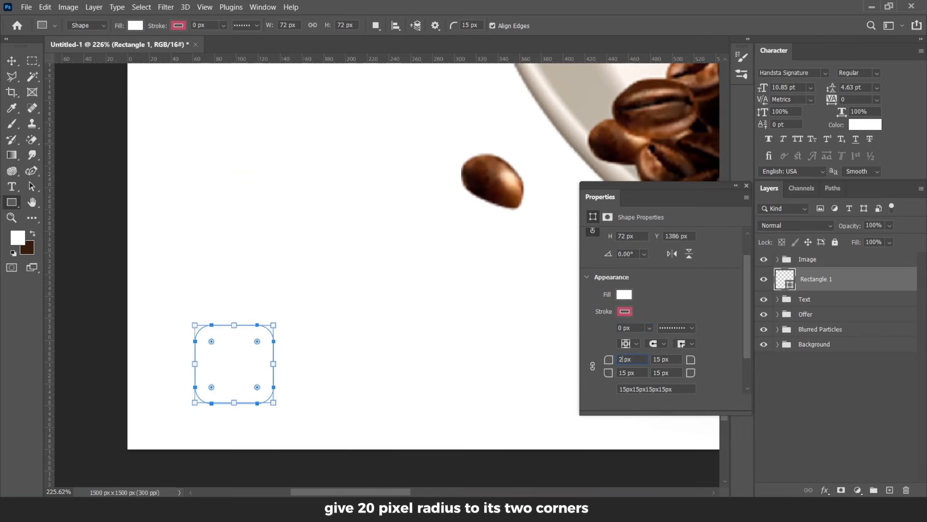
text(20)
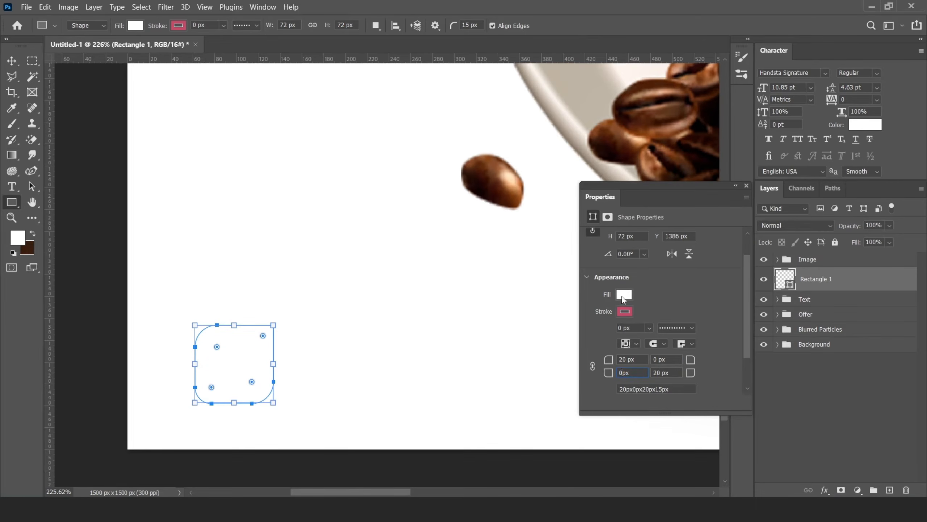
Step: Fill the rounded square with dark brown and close the properties
click(622, 296)
click(673, 342)
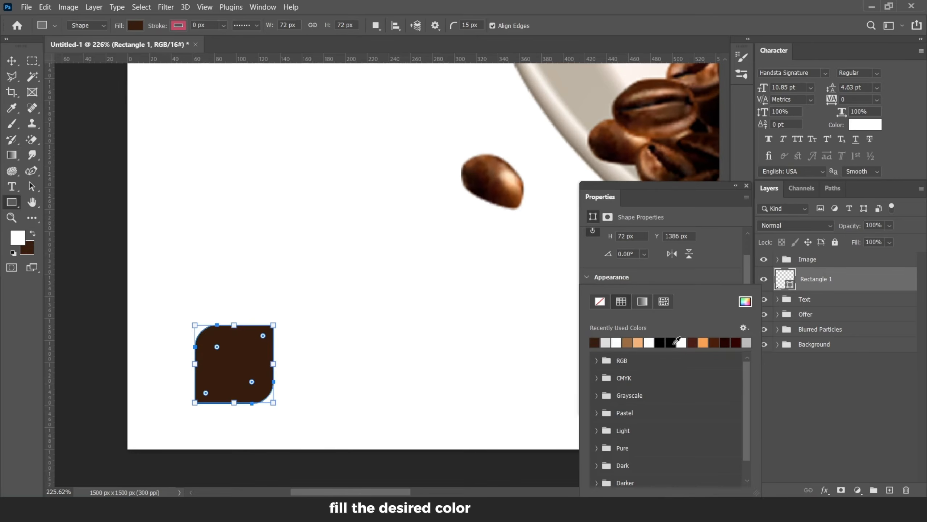
click(747, 185)
Step: Place a telephone icon into the document and scale it down
key(v)
key(ctrl+0)
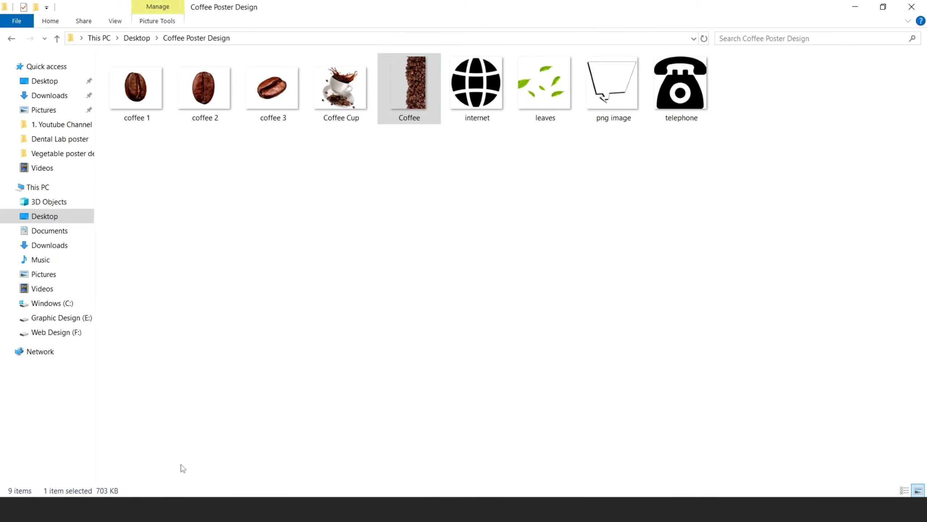
drag(682, 85, 429, 281)
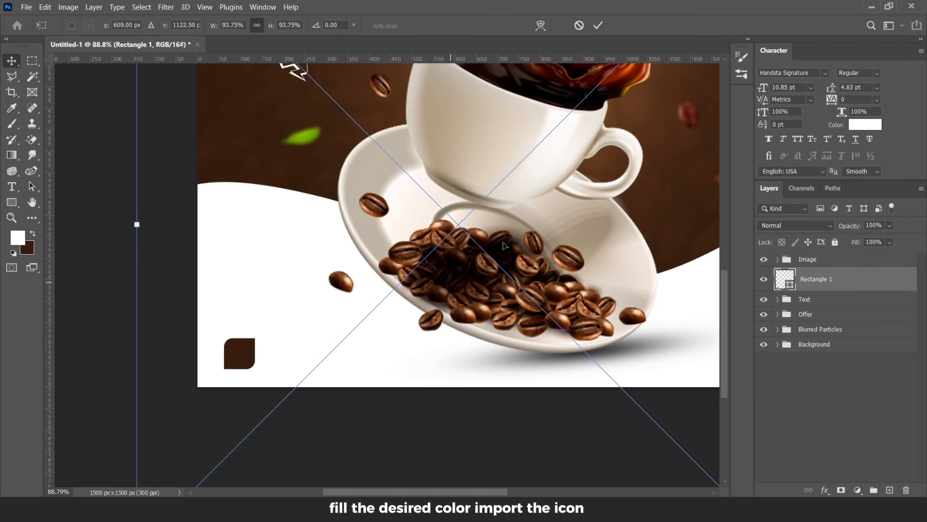
scroll(425, 276, down, 2)
drag(584, 112, 458, 237)
click(599, 25)
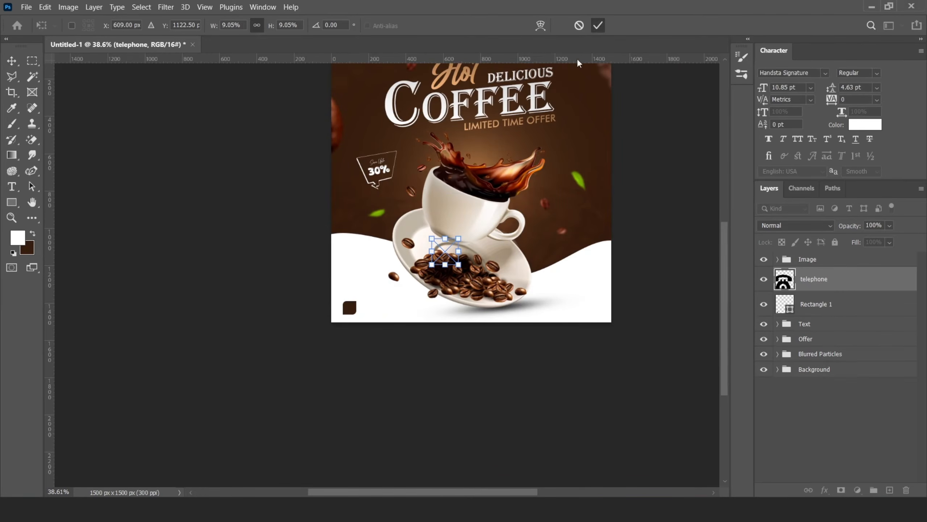
Step: Move the telephone icon over the rounded square
scroll(393, 269, up, 4)
drag(469, 309, 248, 380)
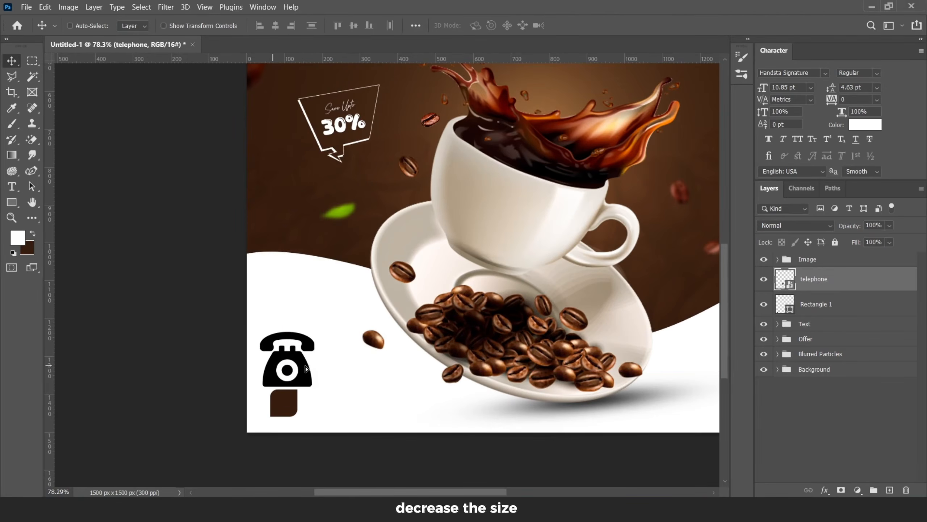
scroll(305, 360, up, 3)
Step: Apply a white Color Overlay layer style to the telephone icon
right_click(820, 278)
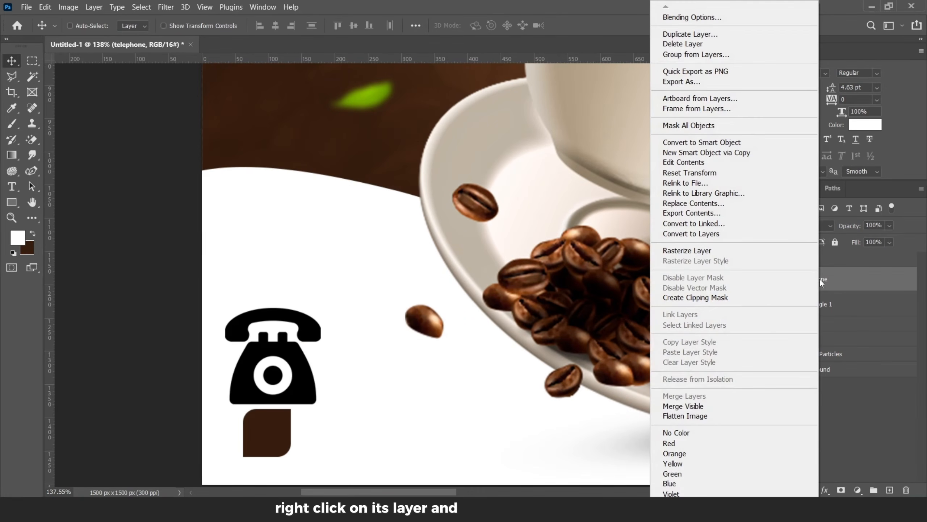
click(693, 18)
click(444, 292)
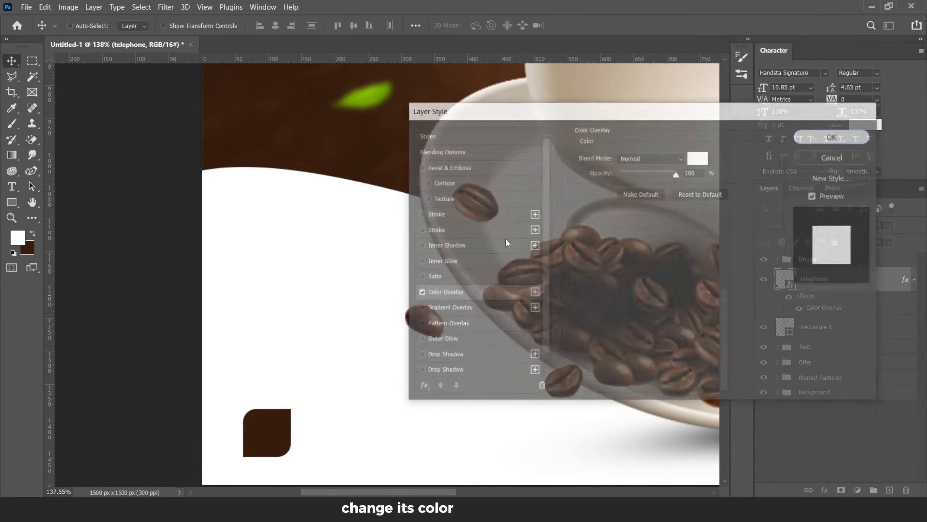
drag(320, 356, 320, 402)
Step: Scale the telephone icon down to fit inside the rounded square
key(ctrl+t)
drag(328, 350, 292, 382)
drag(274, 400, 268, 429)
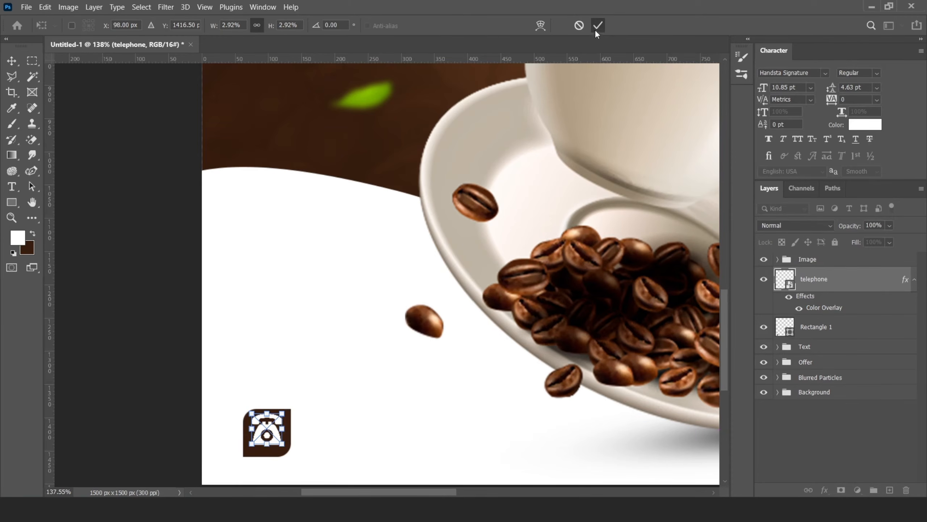
click(598, 25)
Step: Shrink the telephone icon slightly more within the square
scroll(297, 397, up, 6)
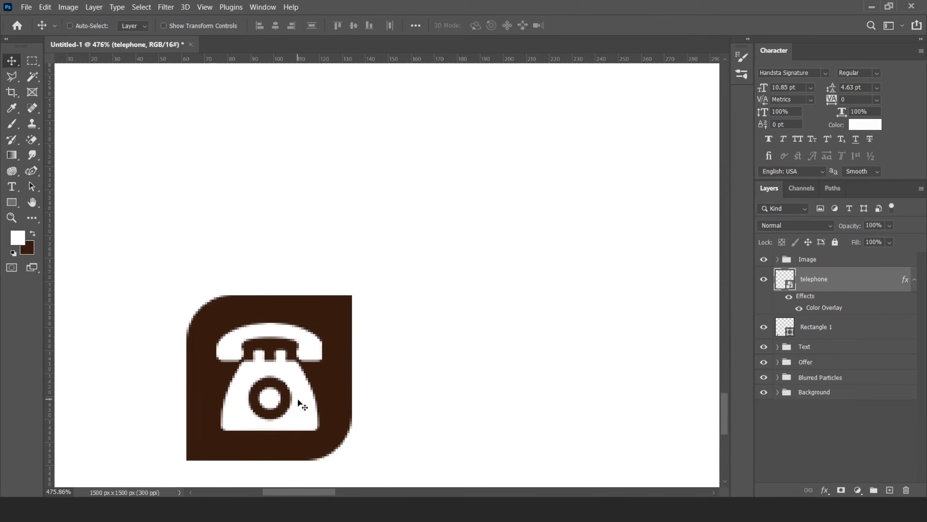
scroll(297, 398, down, 5)
scroll(311, 348, up, 6)
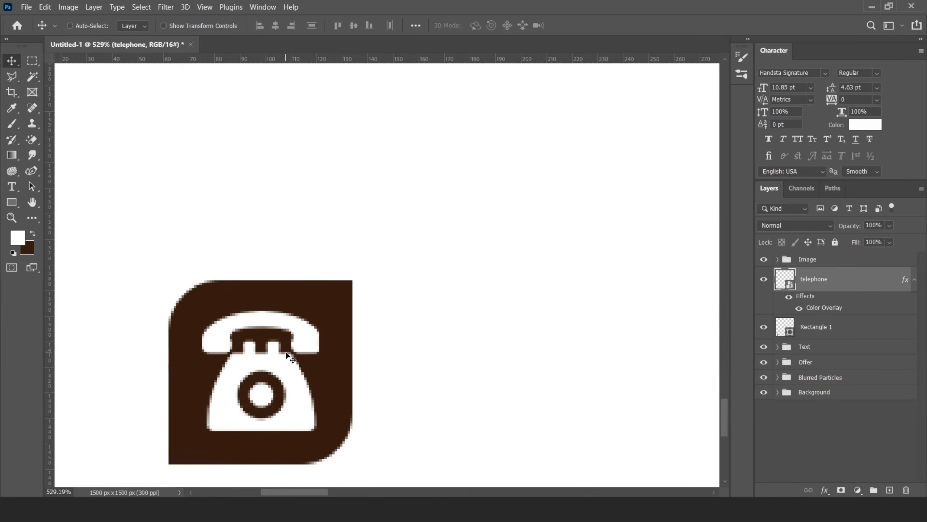
key(ctrl+t)
drag(320, 309, 310, 320)
click(598, 26)
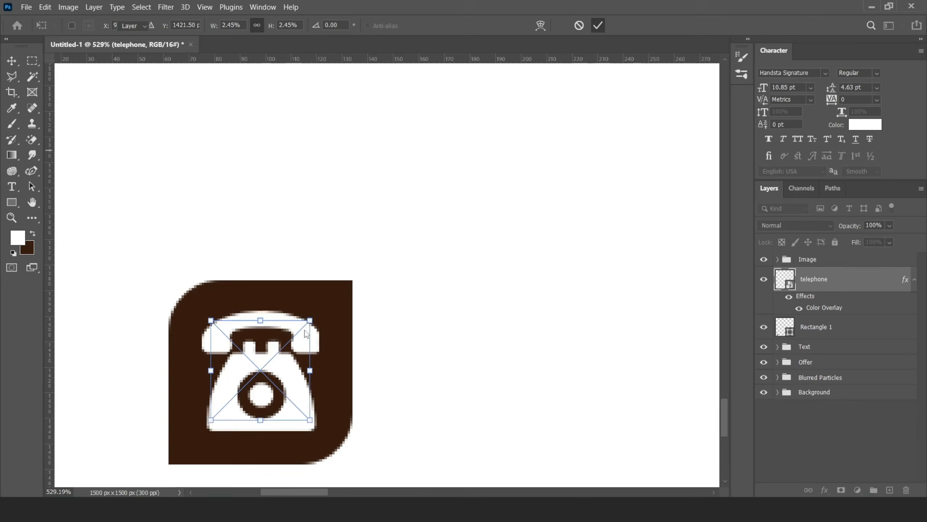
key(Return)
scroll(306, 334, down, 5)
scroll(303, 348, up, 3)
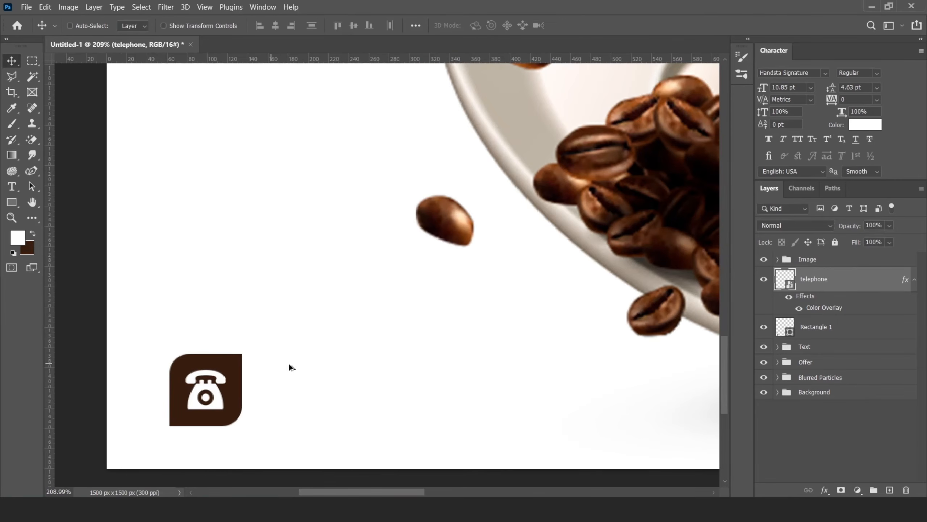
Step: Add a new text layer reading Call now For More Information beside the icon
click(890, 489)
key(t)
click(279, 368)
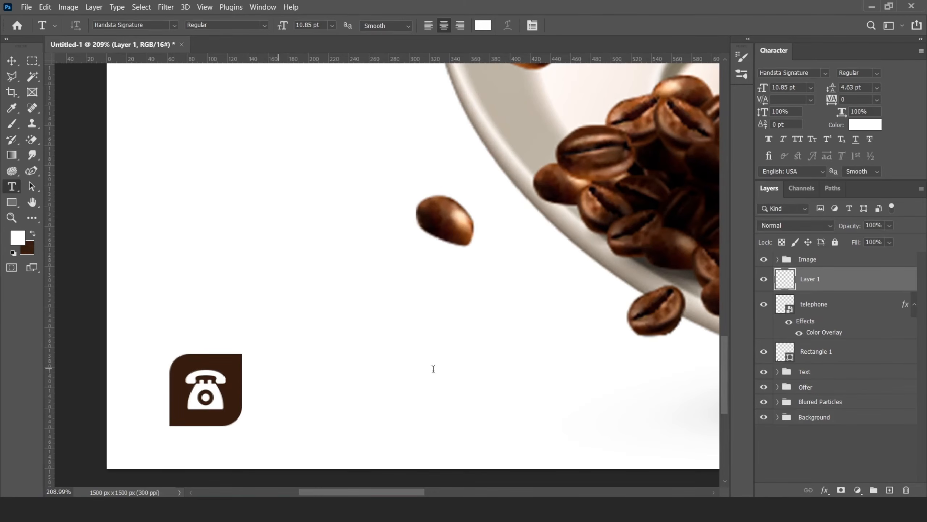
key(BackSpace)
text(Call now for more info)
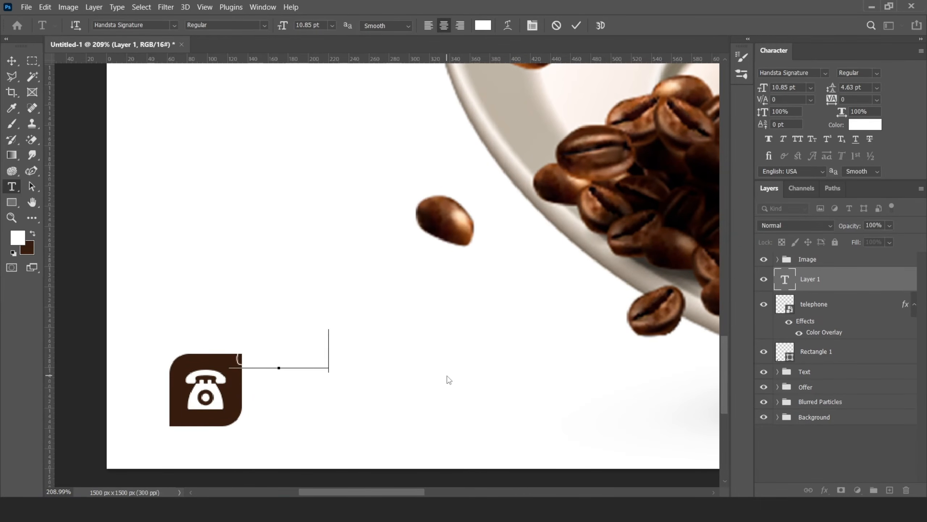
text(rmation)
key(ctrl+Return)
Step: Make the text dark brown and set its font to Futura Md BT
key(x)
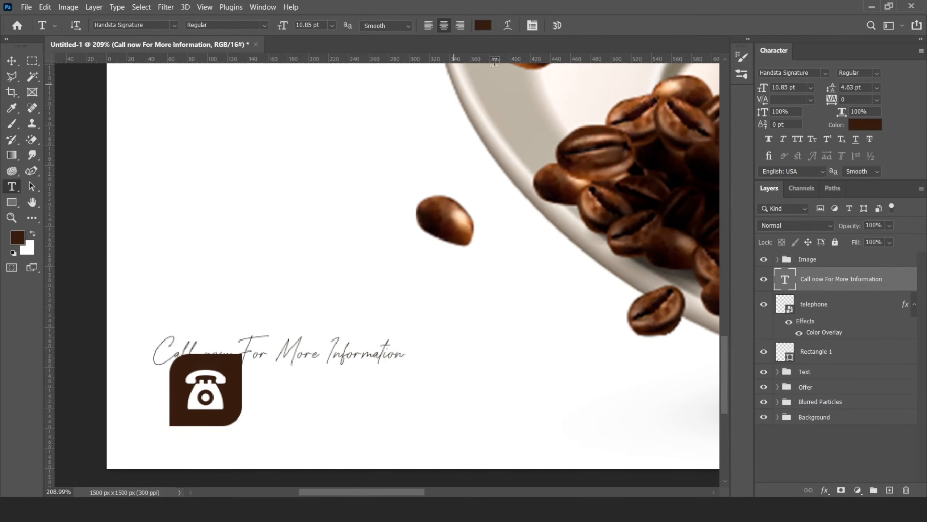
click(826, 72)
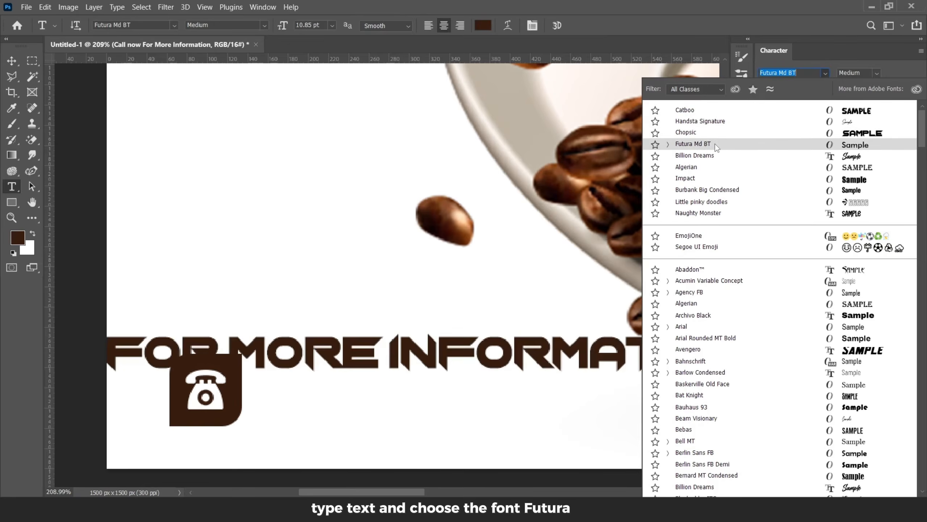
click(715, 144)
Step: Move the text to sit to the right of the telephone icon
key(v)
drag(323, 367, 402, 371)
key(ctrl+t)
click(597, 26)
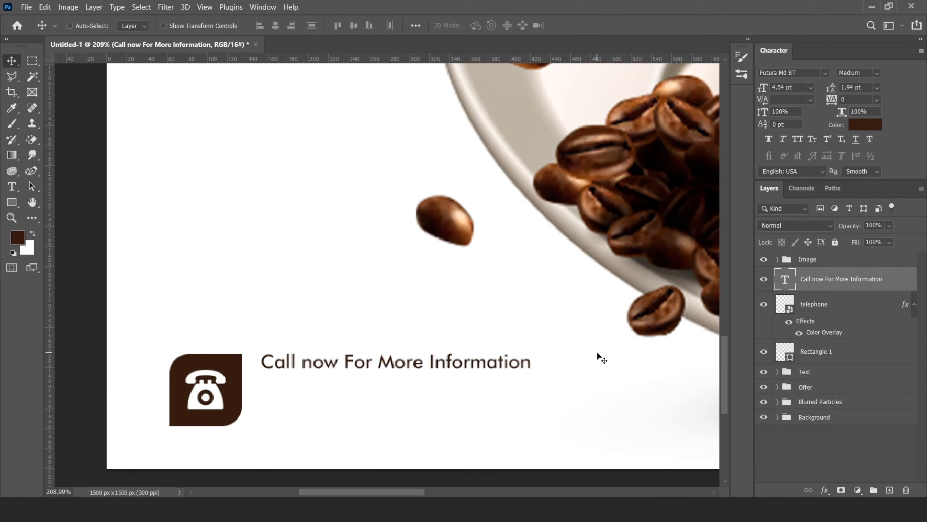
Step: Edit the text to read Call For More Information and nudge it into place
scroll(262, 366, down, 1)
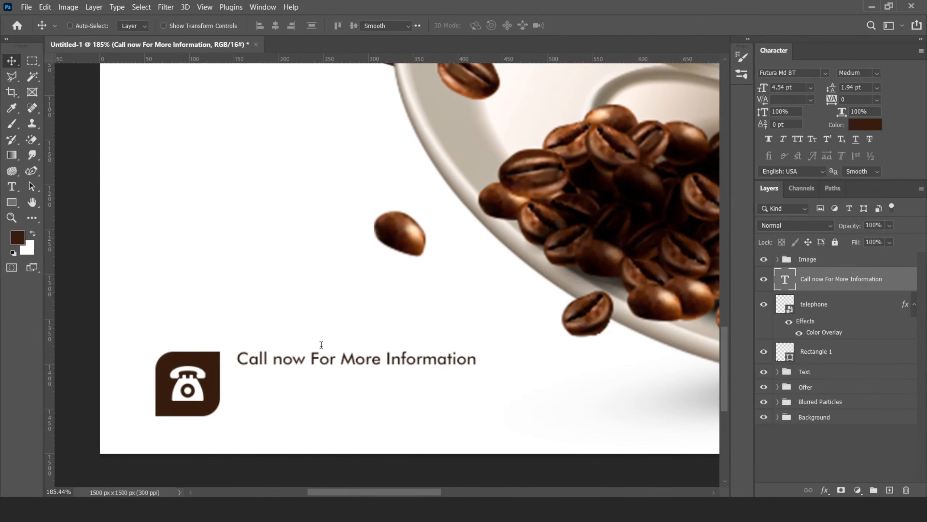
double_click(325, 349)
click(311, 357)
key(BackSpace)
key(BackSpace)
key(BackSpace)
key(BackSpace)
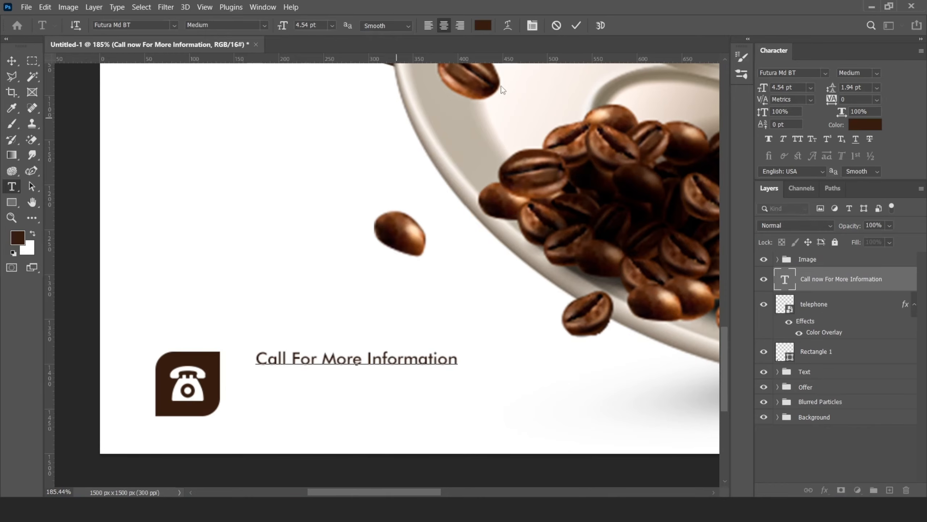
click(577, 25)
key(v)
mouse_move(400, 360)
mouse_down()
mouse_move(388, 360)
mouse_move(400, 360)
mouse_up()
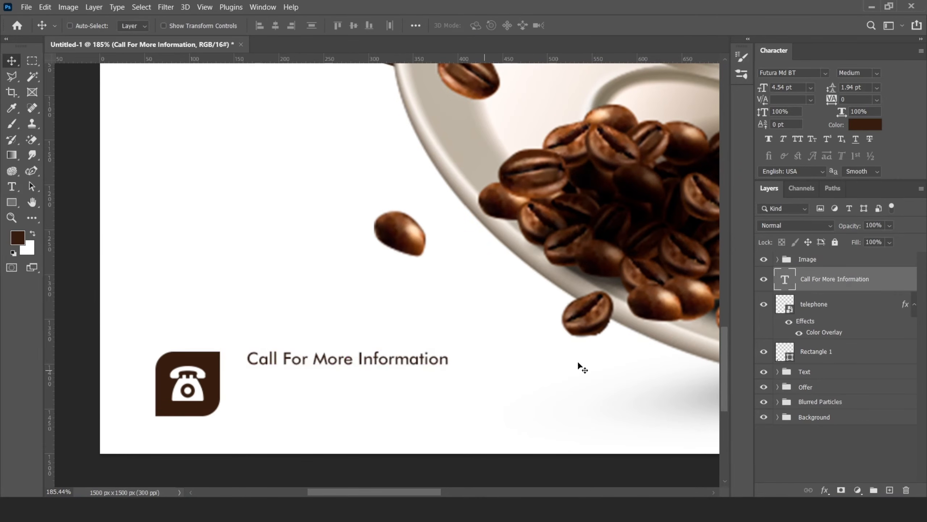
Step: Duplicate the text line below and replace its content with the contact phone number
drag(275, 360, 274, 385)
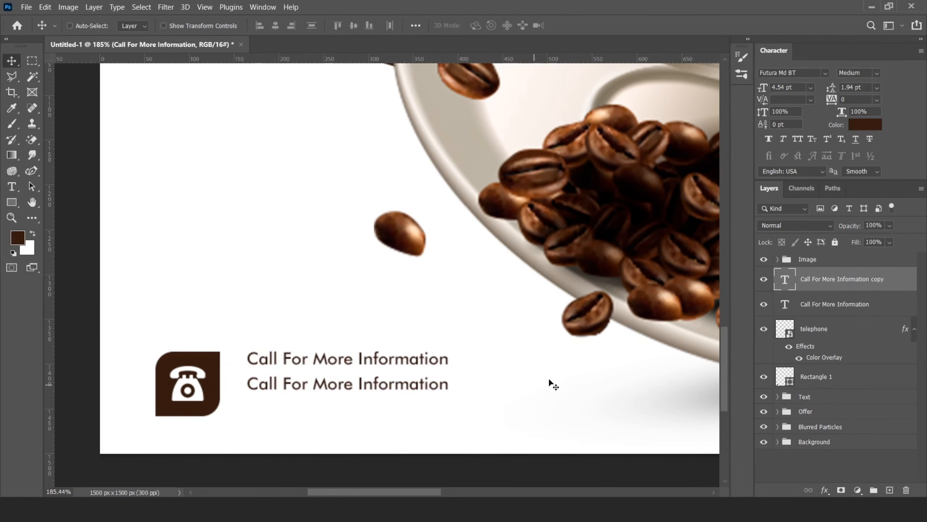
double_click(785, 279)
key(BackSpace)
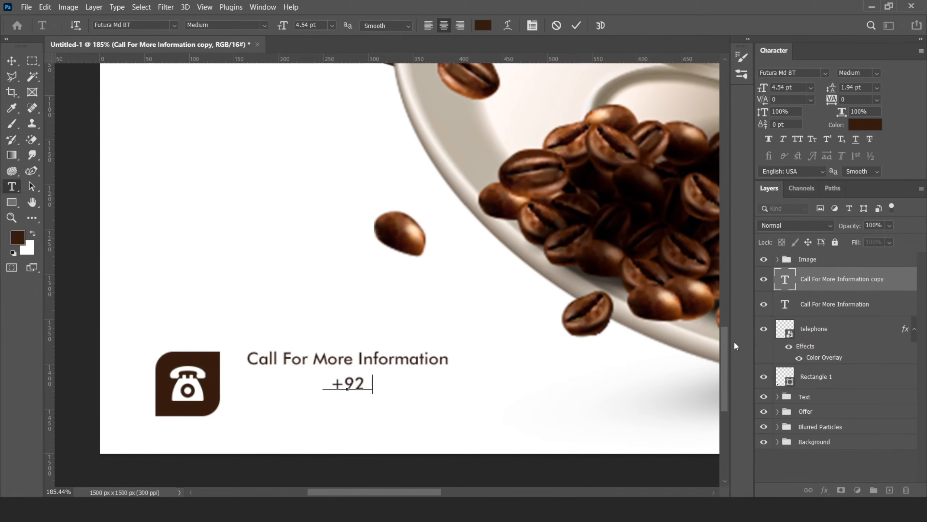
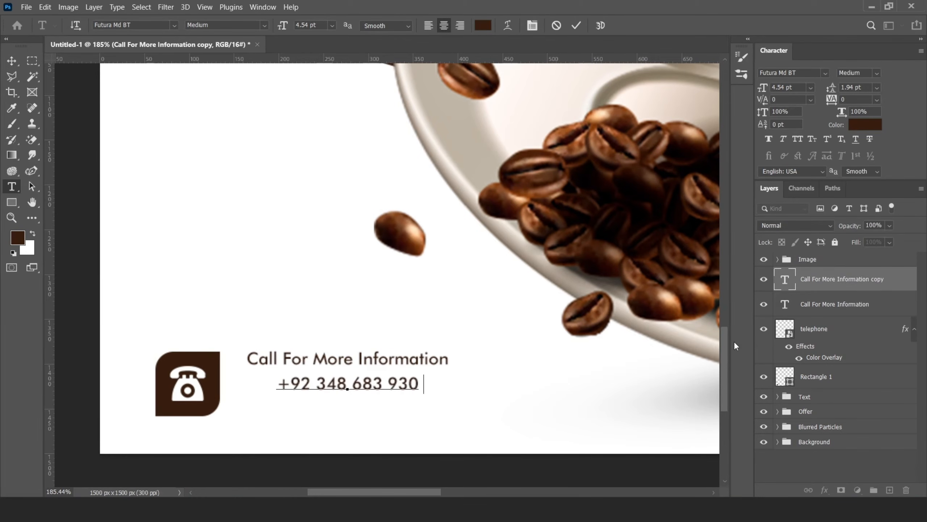
Step: Set the phone number to Bold and scale it up to about 160% with Free Transform
click(876, 73)
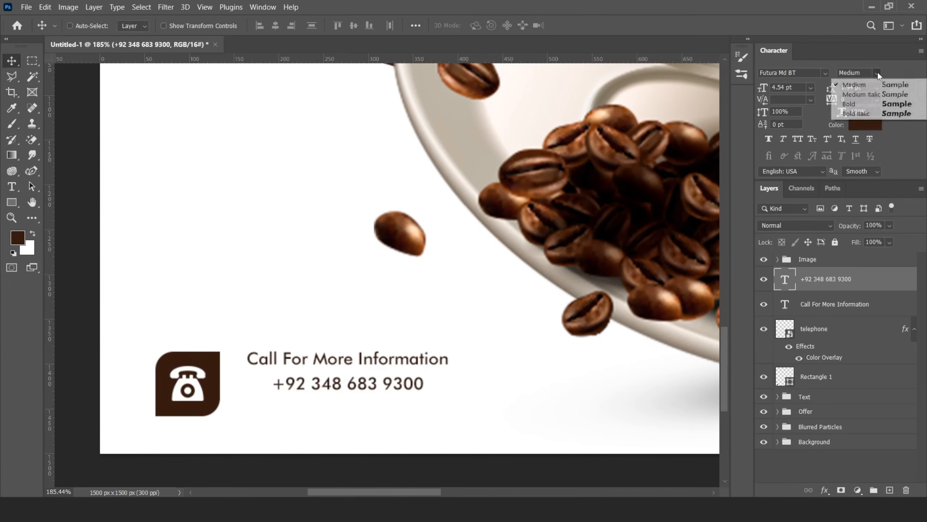
click(891, 102)
key(ctrl+t)
drag(428, 384, 521, 384)
click(597, 25)
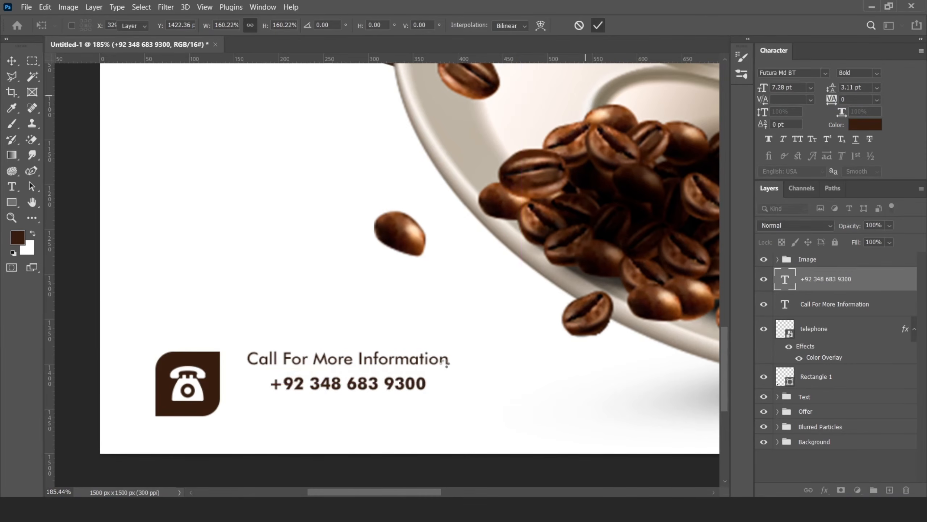
Step: Move the phone number line so it sits directly beneath the Call For More Information heading
drag(429, 384, 405, 381)
key(Left)
key(Left)
key(Left)
key(Down)
key(Down)
key(Down)
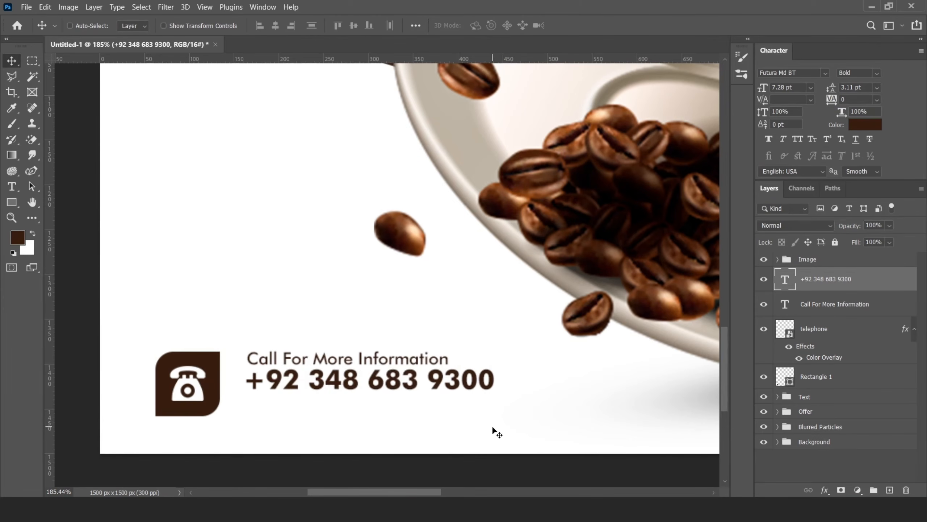
Step: Scale both contact text lines up together with Free Transform and nudge them closer to the icon
scroll(321, 344, down, 6)
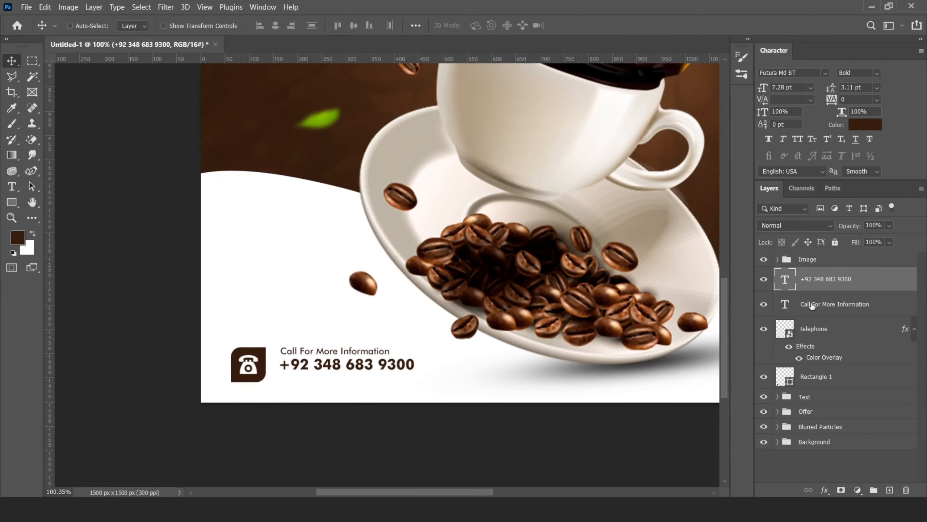
shift+click(810, 304)
key(ctrl+t)
drag(417, 373, 438, 374)
click(597, 26)
key(Left)
key(Left)
key(Left)
key(Left)
key(Left)
key(Left)
key(Left)
key(Left)
key(Left)
key(Down)
key(Down)
key(Down)
key(Down)
key(Down)
key(Down)
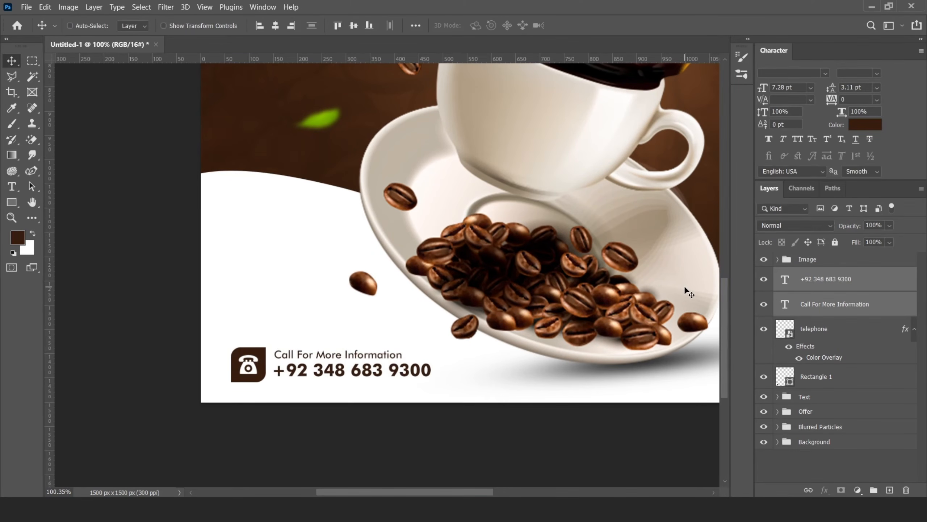
Step: Free-transform the icon, its rectangle and both contact lines together as one block
scroll(401, 345, up, 2)
shift+click(823, 383)
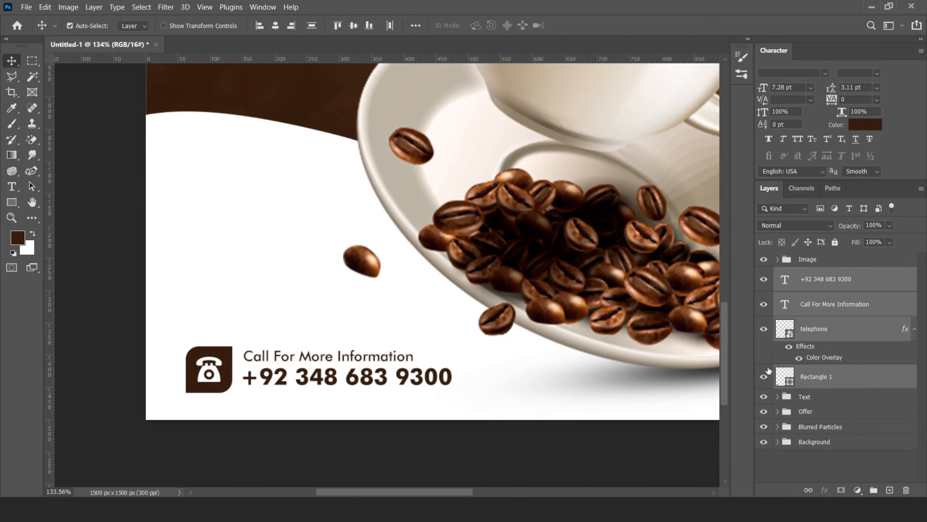
key(ctrl+t)
drag(455, 342, 558, 138)
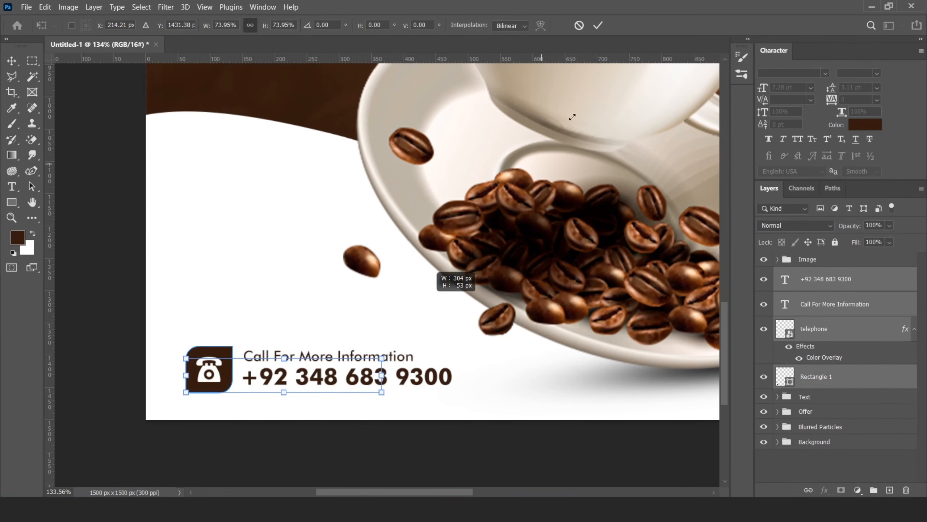
click(599, 25)
Step: Group the icon, rectangle and contact text layers into a group named Telephone
scroll(256, 333, down, 4)
scroll(297, 340, up, 2)
scroll(298, 339, up, 1)
key(ctrl+g)
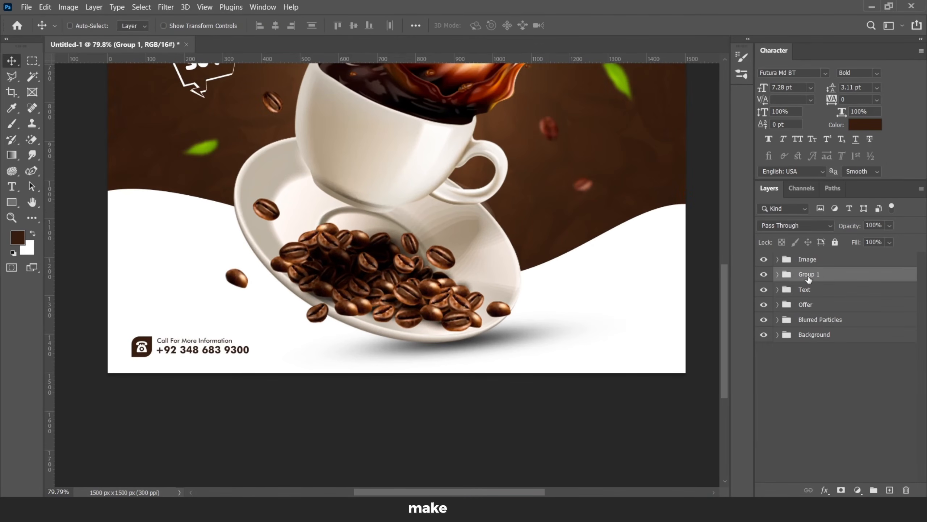
text(one)
key(Return)
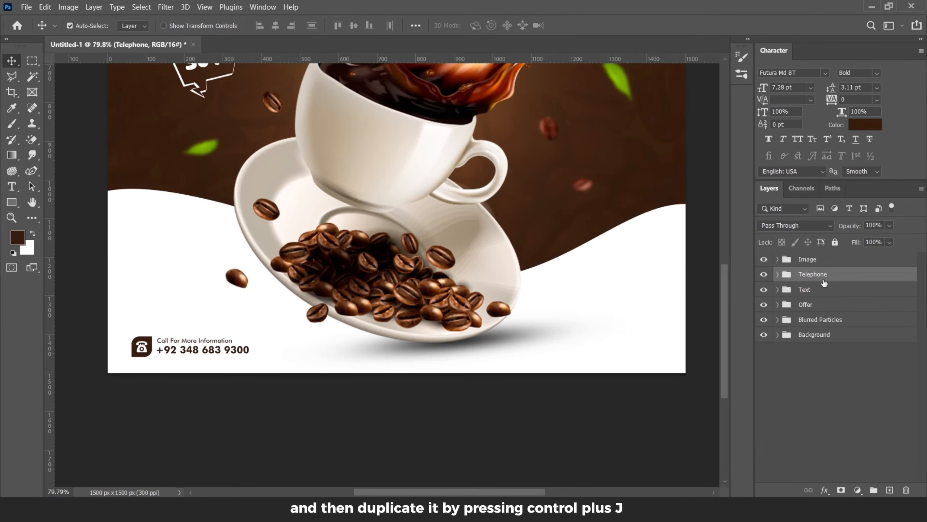
Step: Duplicate the Telephone group and rename the copy Website
key(ctrl+j)
text(Website)
key(Return)
Step: Group the Telephone and Website groups together into a group named Call To Action
ctrl+click(824, 291)
key(ctrl+g)
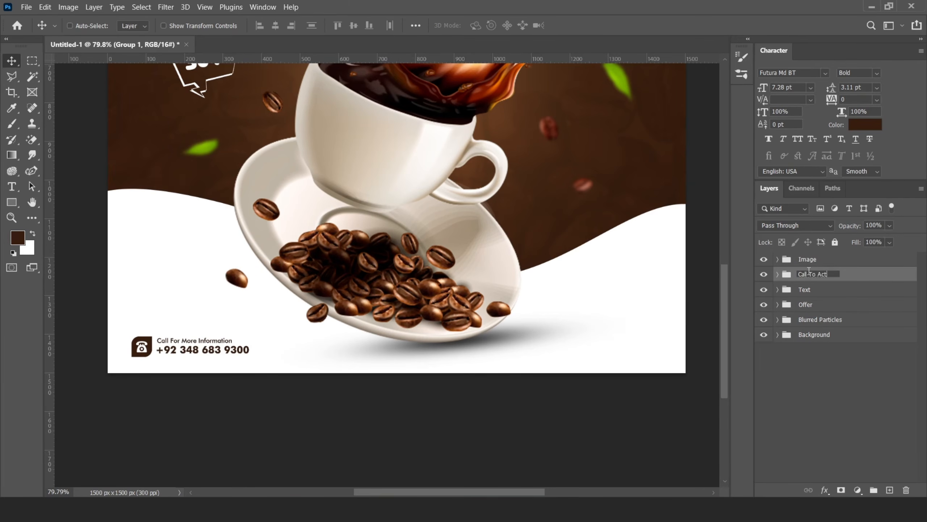
click(777, 275)
click(815, 292)
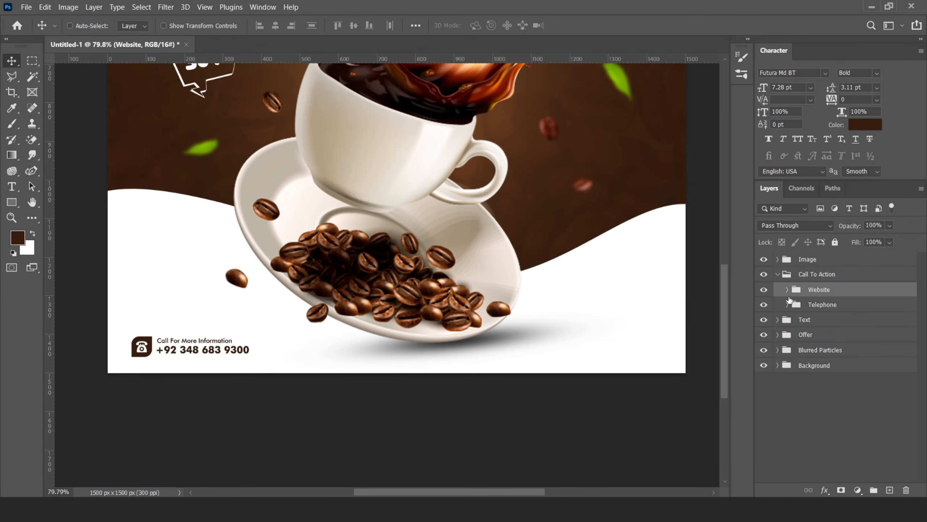
Step: Move the Website group to the poster's bottom-right corner
scroll(307, 322, down, 4)
scroll(351, 321, up, 3)
drag(192, 333, 551, 324)
Step: Shift the Website group's icon and rectangle to the right end of its text
click(788, 290)
click(835, 360)
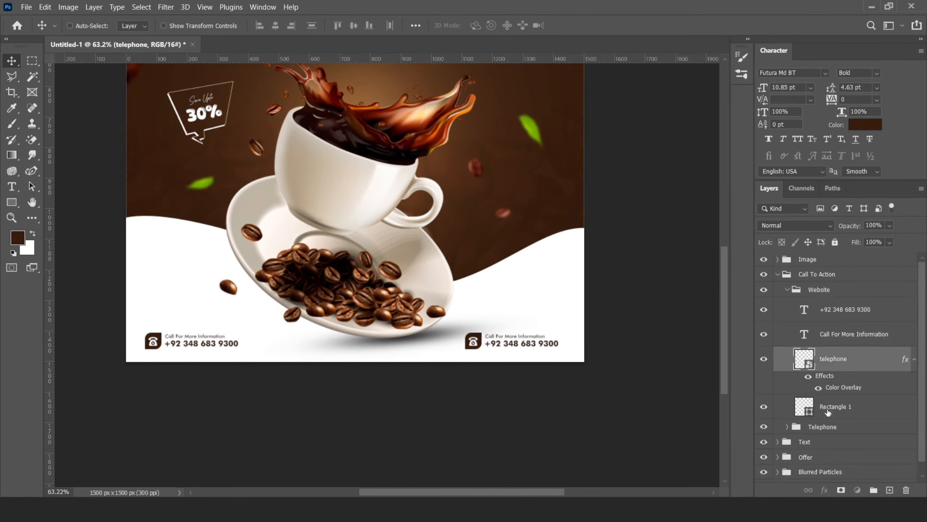
shift+click(832, 403)
drag(475, 346, 567, 346)
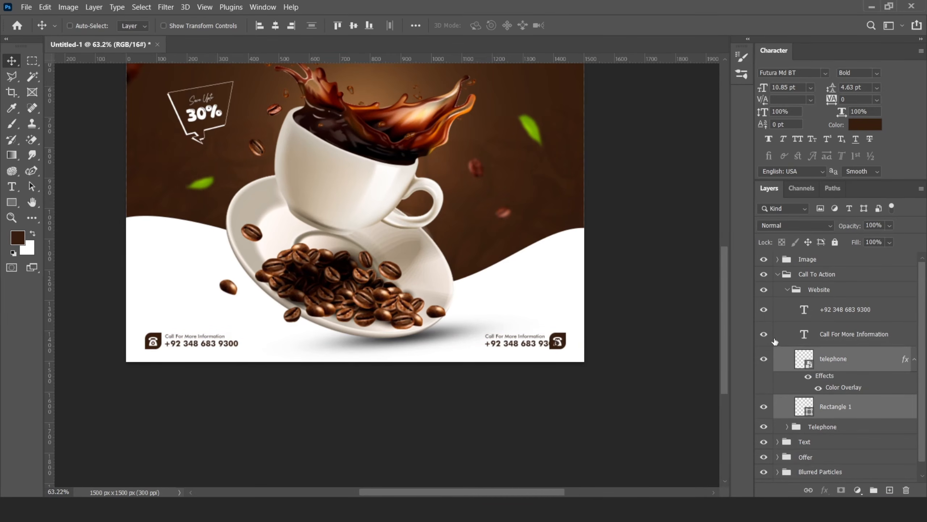
Step: Replace the Website group's heading text with Visit Our Website
click(843, 309)
shift+click(843, 334)
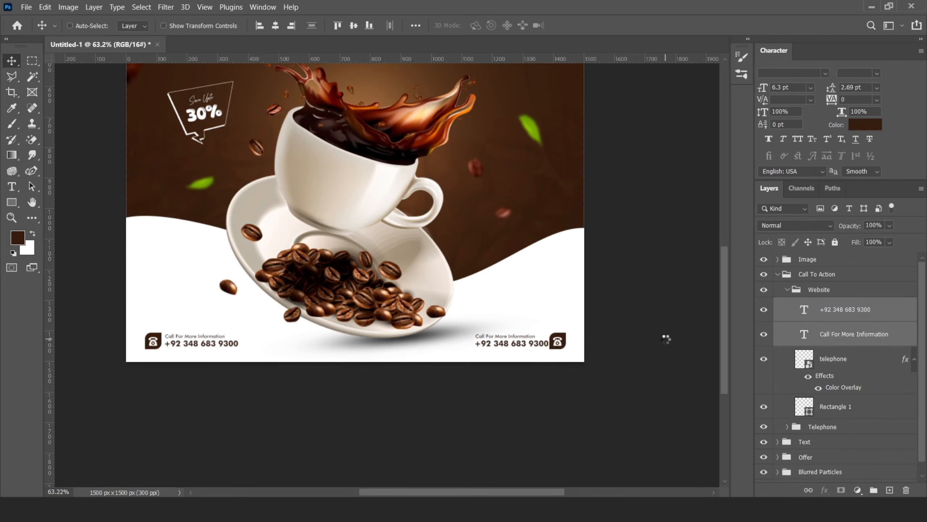
double_click(804, 333)
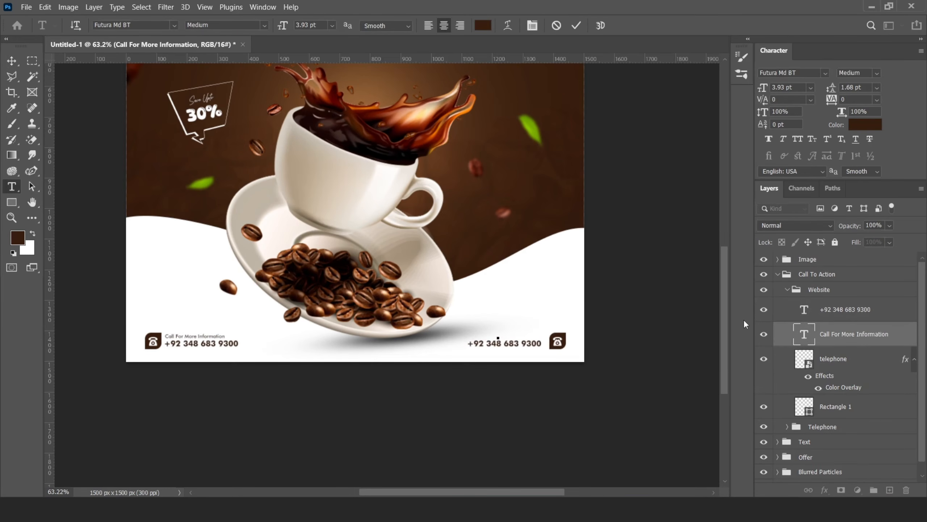
text(Visit Our Website)
key(ctrl+Return)
scroll(521, 347, up, 5)
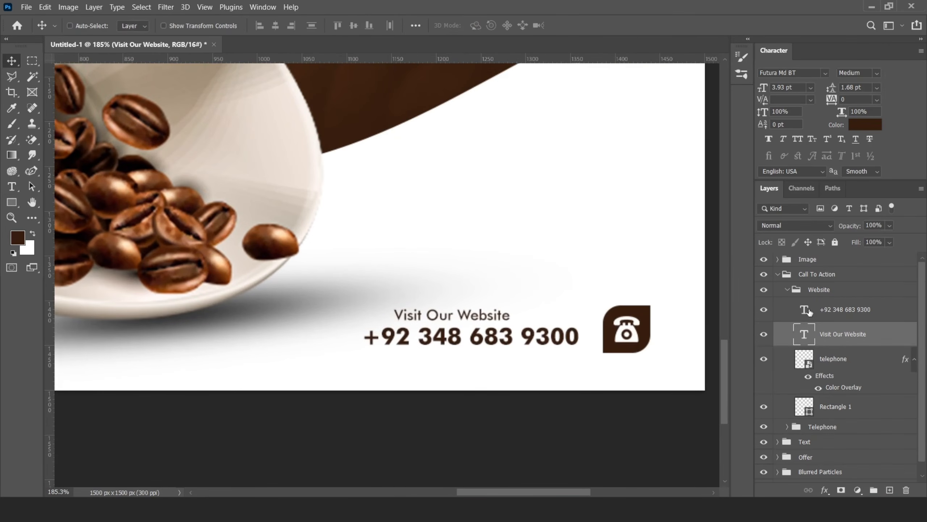
double_click(806, 310)
text(ww.)
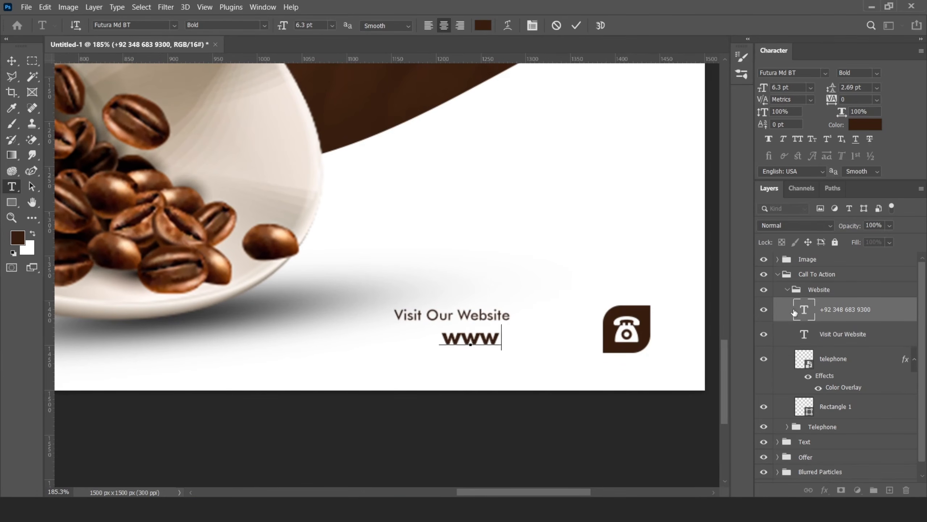
text(ee)
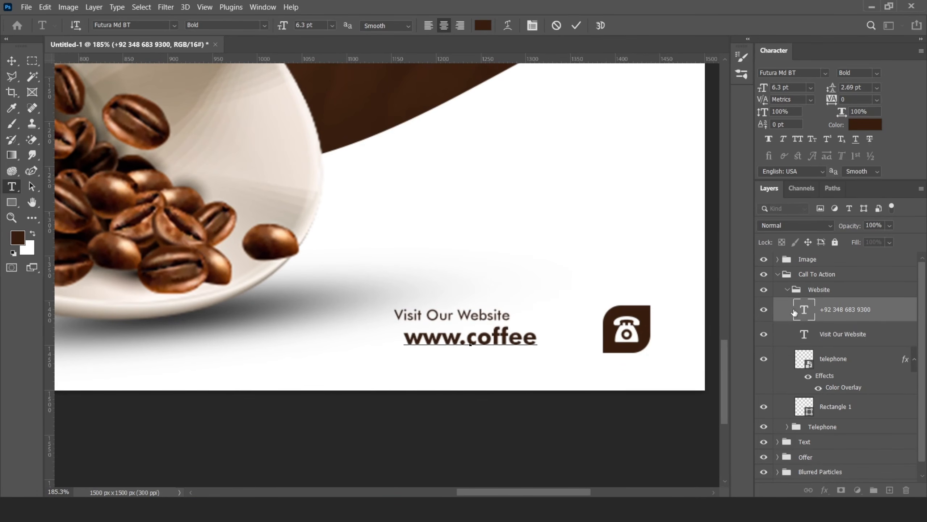
text(.com)
click(575, 26)
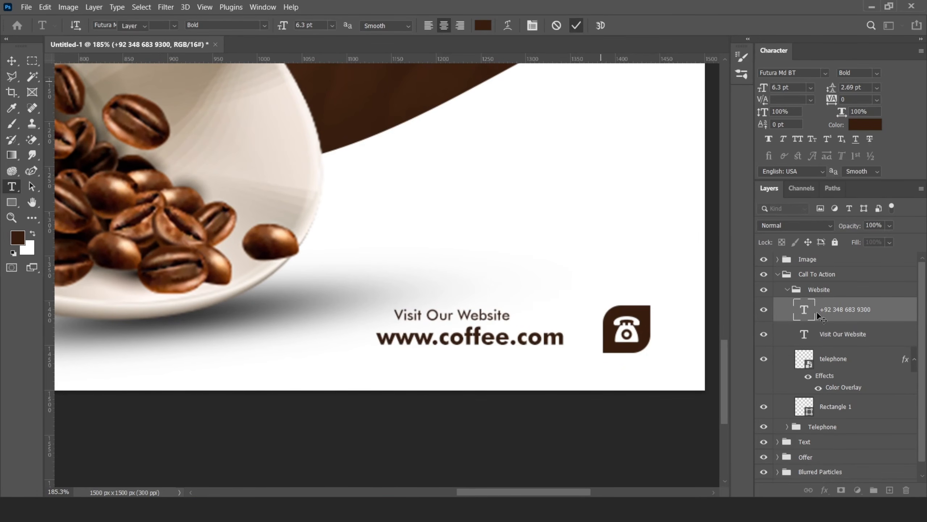
Step: Align both website text lines by their right edges and move them up against the icon
key(v)
shift+click(835, 339)
click(291, 25)
drag(602, 325, 617, 327)
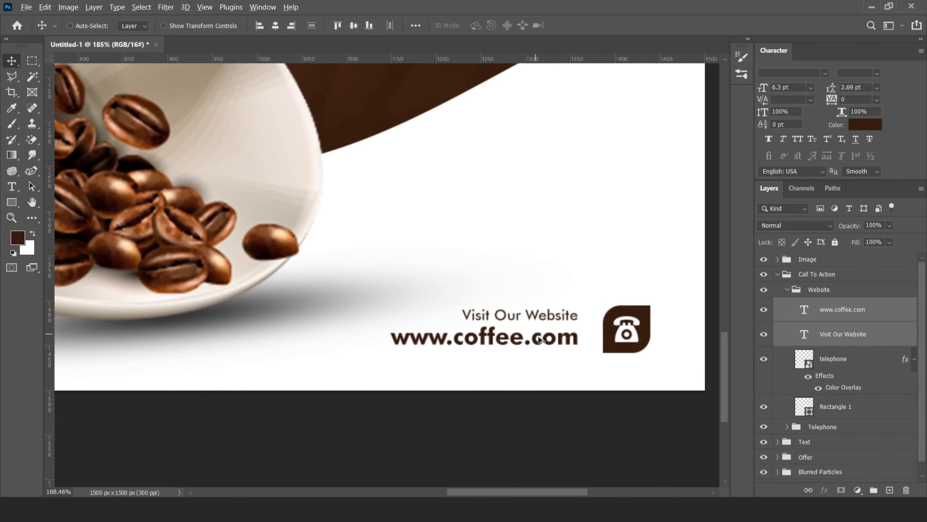
scroll(614, 328, down, 5)
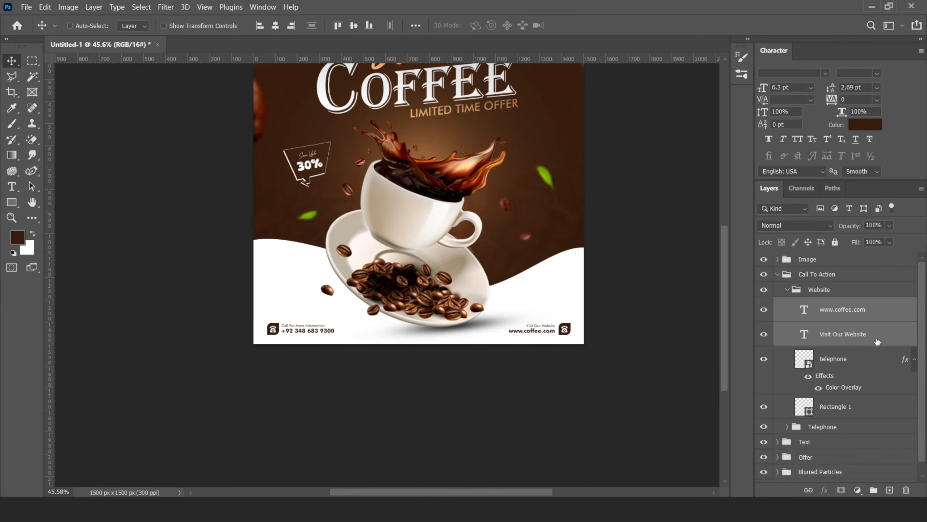
Step: Delete the telephone icon layer from the Website group
click(788, 289)
click(788, 290)
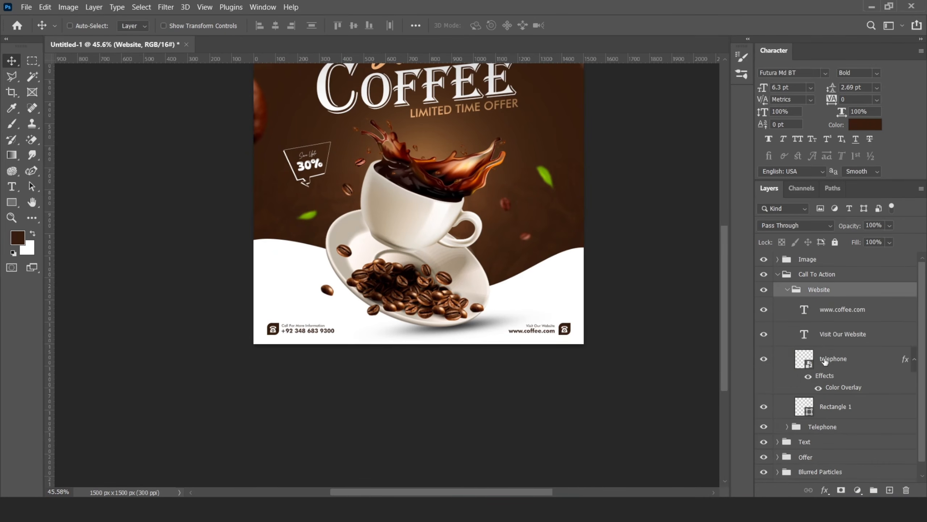
click(827, 360)
key(Delete)
Step: Bring in a globe internet icon from another app and scale and nudge it onto the website rectangle
key(alt+Tab)
drag(476, 87, 530, 295)
drag(424, 204, 572, 328)
scroll(572, 328, up, 10)
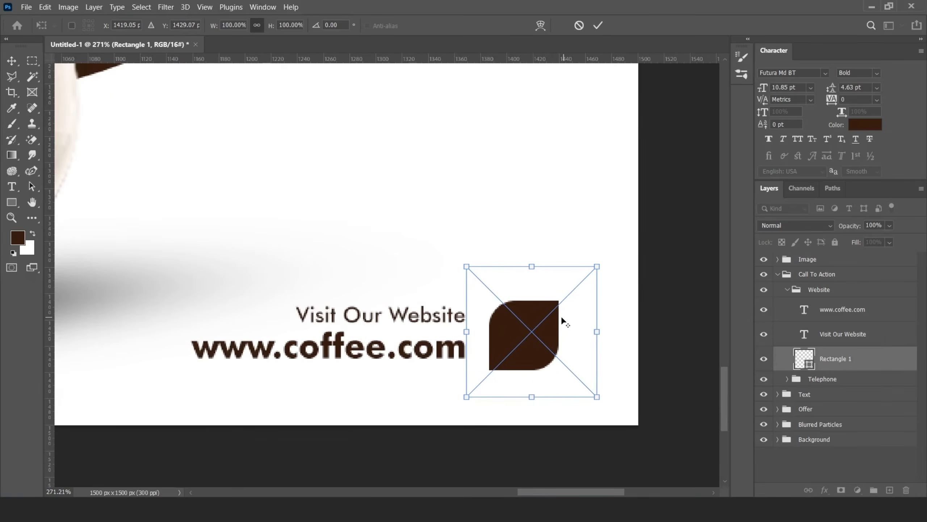
scroll(563, 318, up, 2)
drag(612, 247, 552, 306)
click(598, 26)
key(Left)
key(Left)
key(Left)
key(Left)
key(Left)
key(Down)
key(Down)
key(Down)
key(Down)
key(Up)
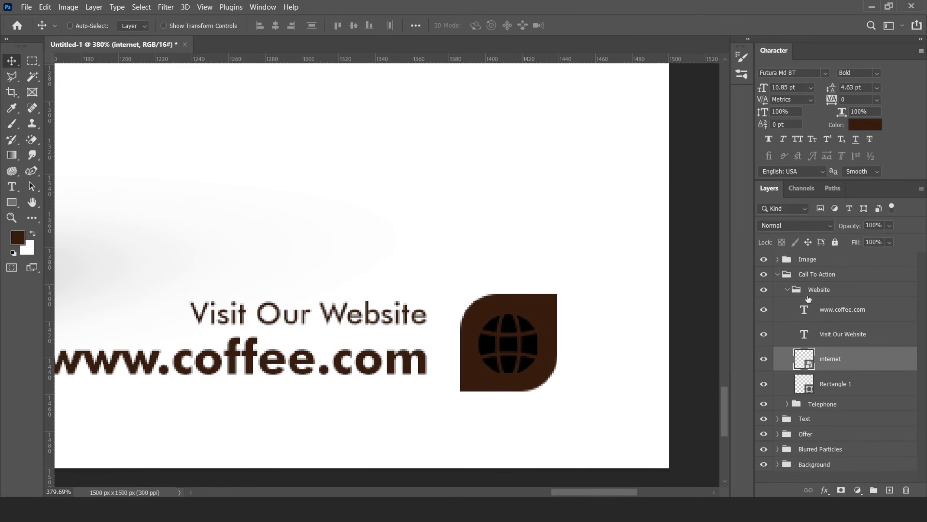
Step: Apply the white Color Overlay layer style to the globe icon
right_click(847, 358)
click(725, 17)
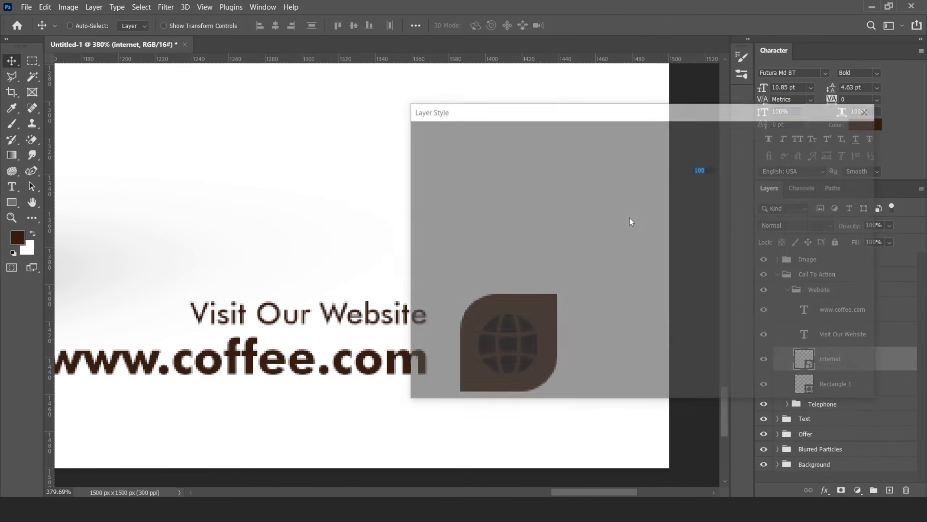
click(472, 292)
click(834, 135)
scroll(532, 331, up, 3)
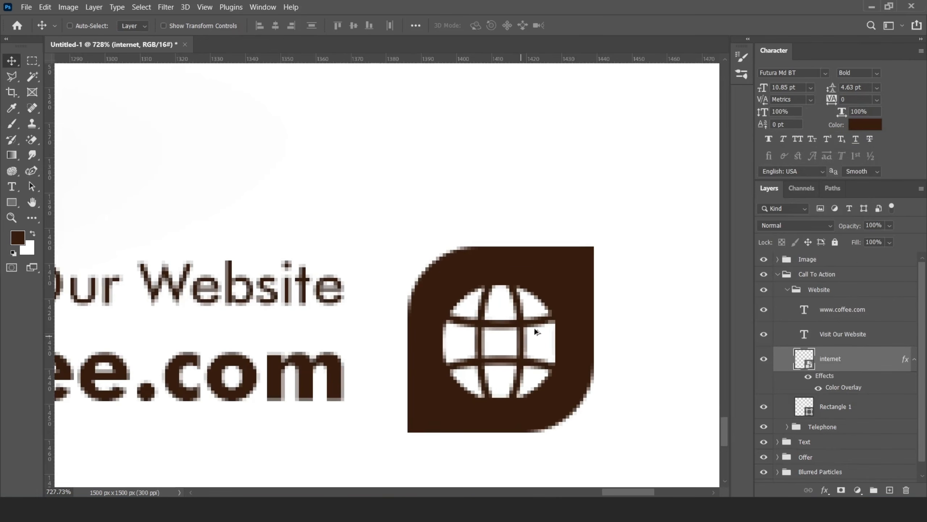
key(ctrl+t)
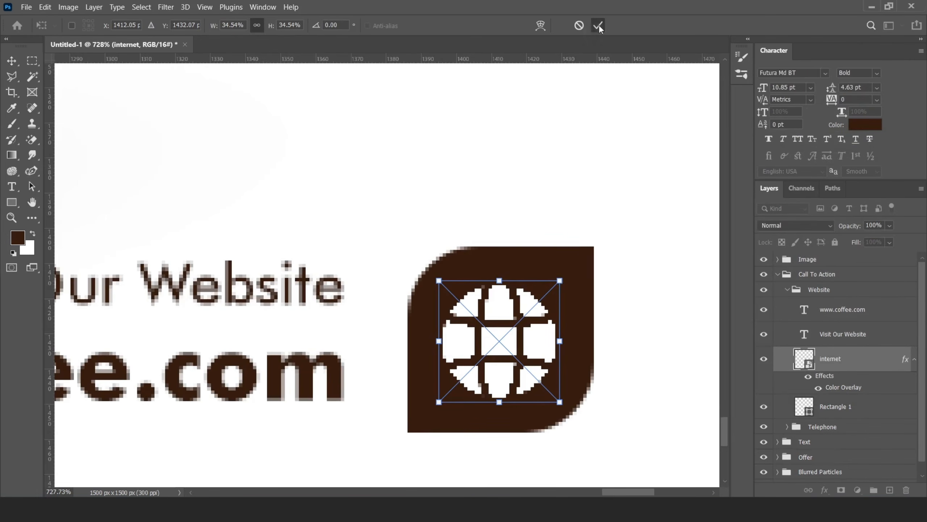
click(599, 26)
Step: Add an orange Solid Color fill layer above the Image group
scroll(546, 323, down, 10)
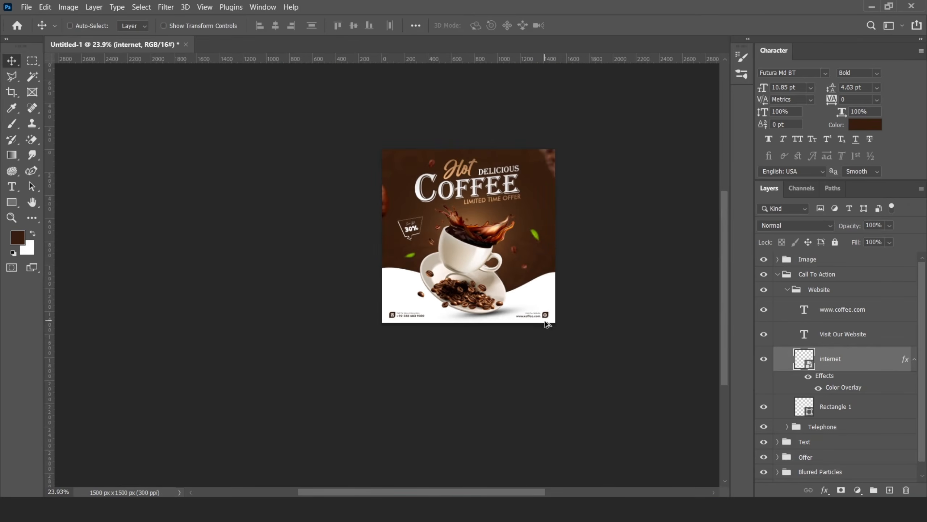
scroll(547, 324, up, 3)
click(788, 290)
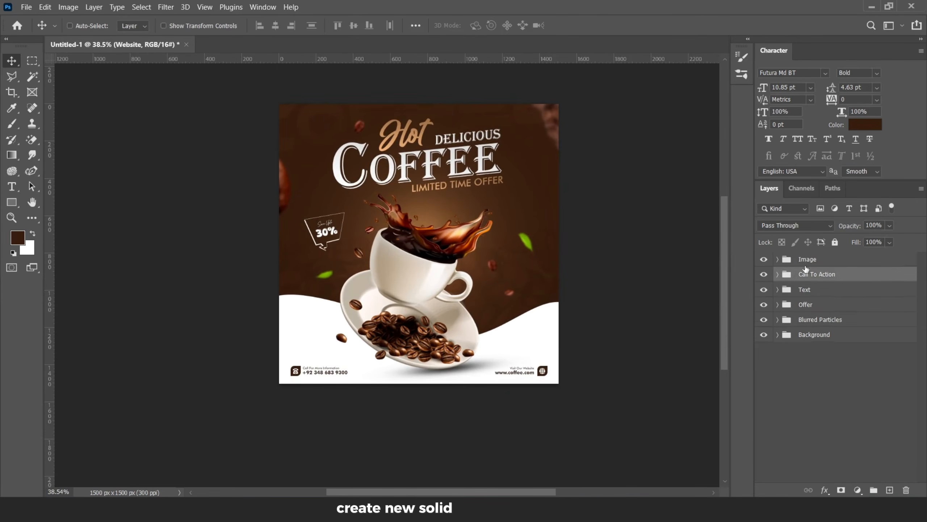
click(777, 274)
click(807, 259)
click(858, 490)
click(851, 279)
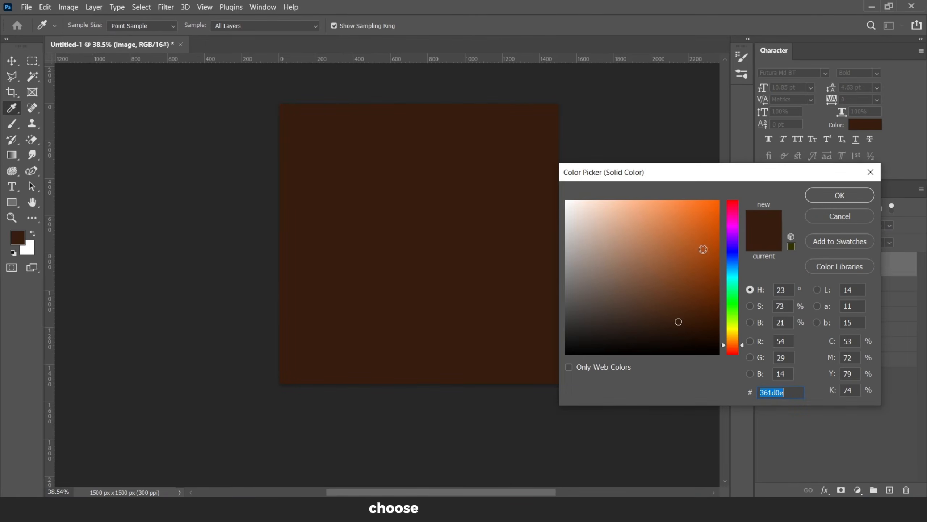
drag(706, 260, 647, 191)
click(839, 195)
Step: Set the fill layer's blend mode to Screen and fill its mask with black
click(796, 225)
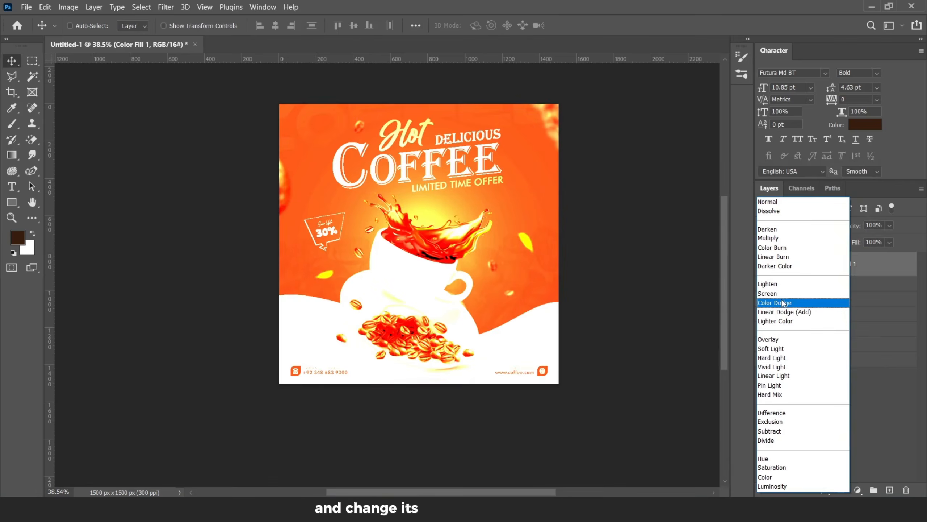
click(778, 294)
key(b)
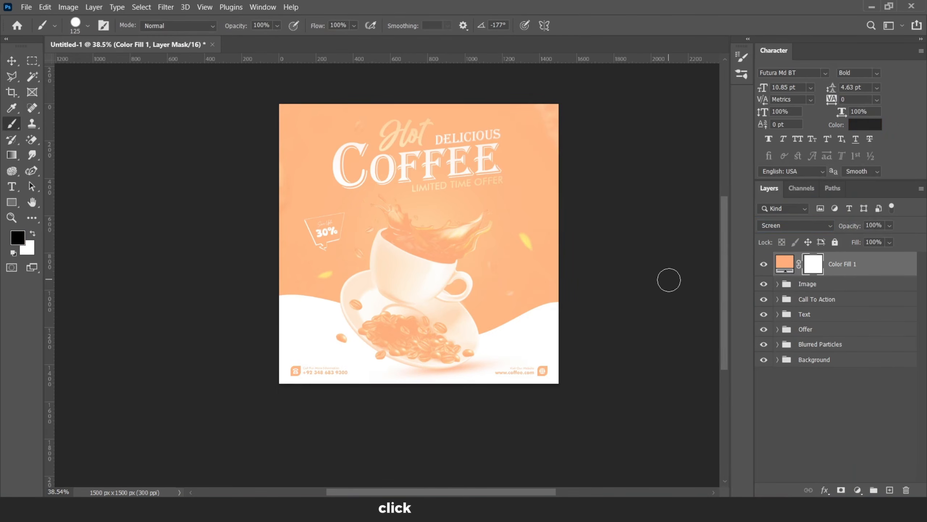
key(alt+BackSpace)
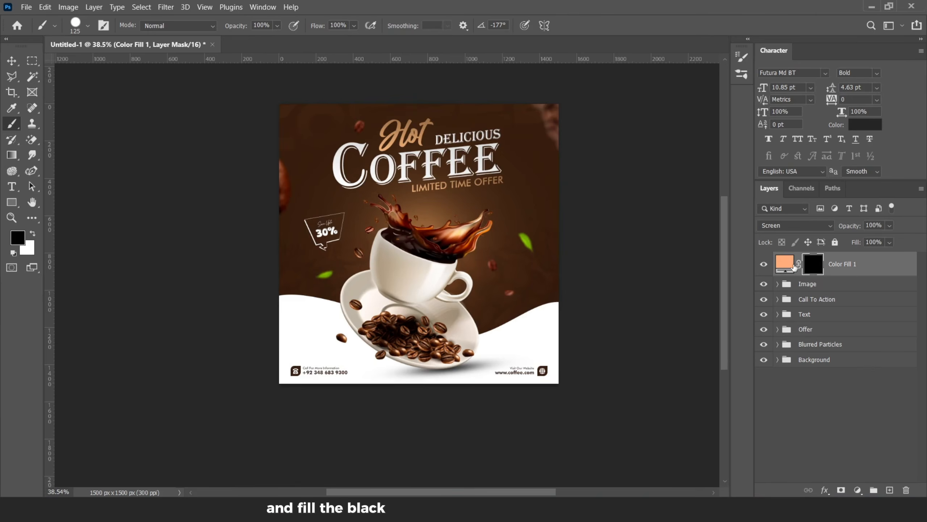
Step: Paint soft white glow onto the fill layer's mask with a large 400 px brush at 8% flow
scroll(363, 121, up, 2)
key(x)
click(354, 26)
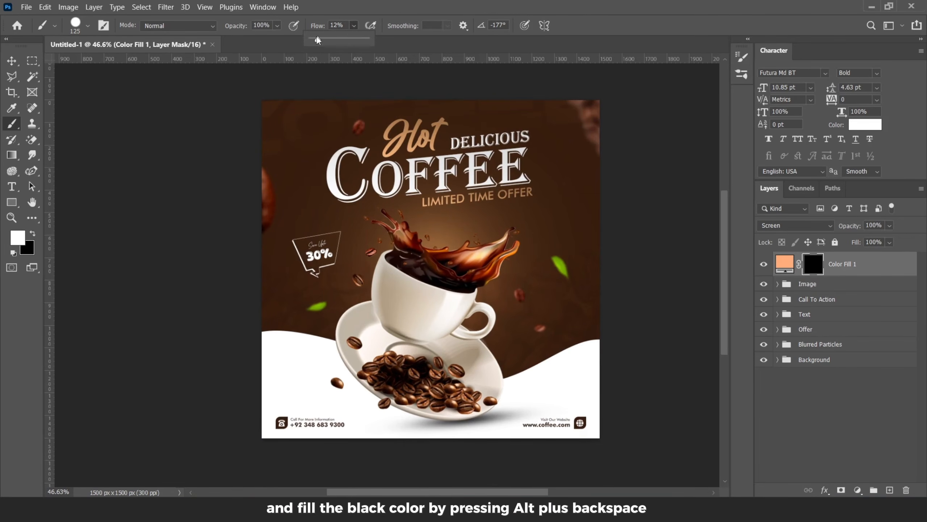
drag(316, 40, 318, 40)
click(372, 209)
key(bracketright)
key(bracketright)
key(bracketright)
key(bracketright)
key(bracketright)
key(bracketright)
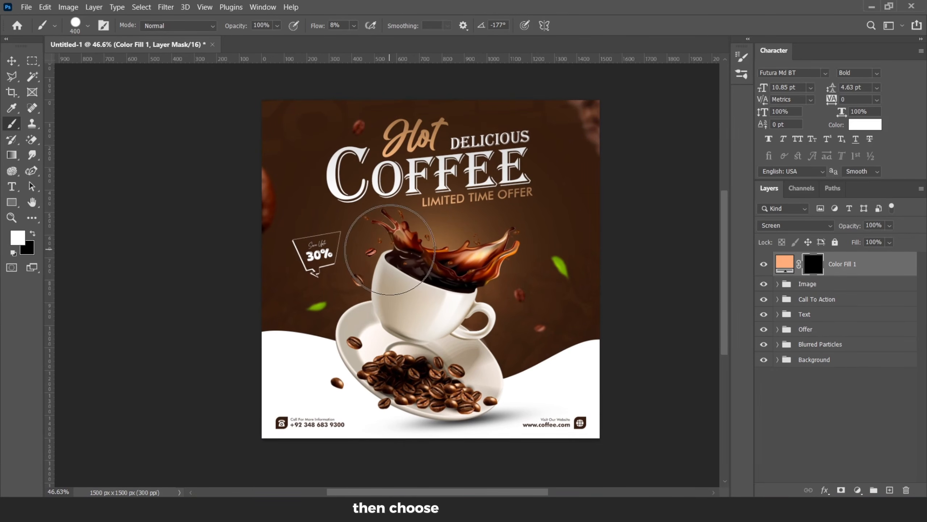
click(391, 261)
right_click(491, 205)
drag(616, 260, 551, 260)
key(Return)
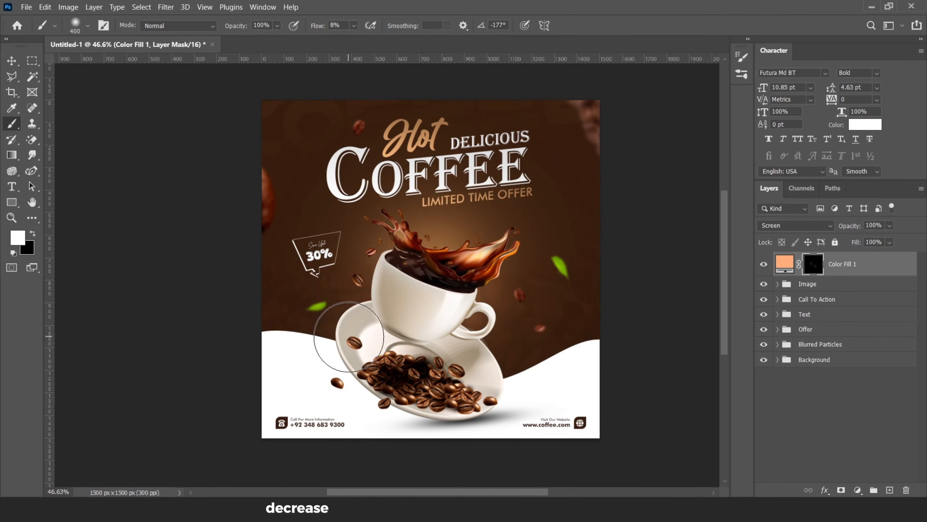
click(262, 250)
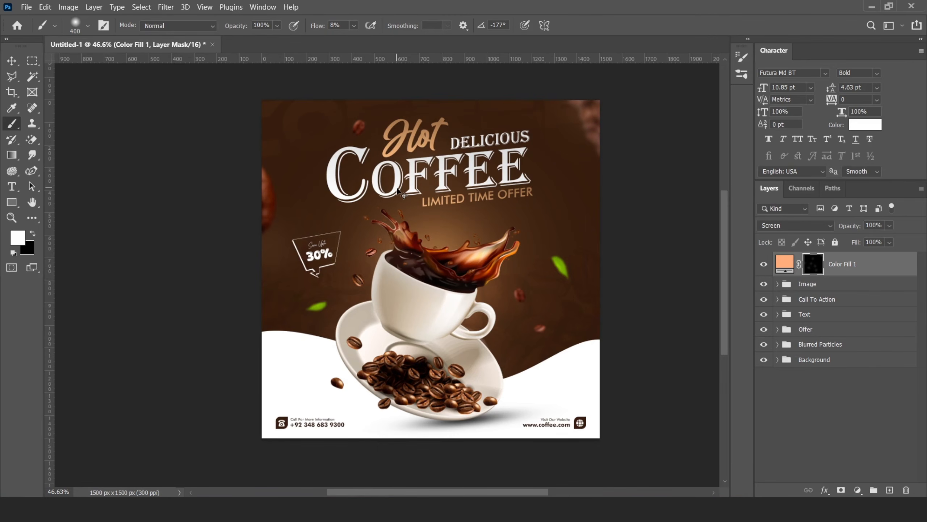
Step: Group the orange Color Fill layer into a new group named Glow and collapse it
key(bracketright)
key(bracketright)
key(bracketright)
key(bracketright)
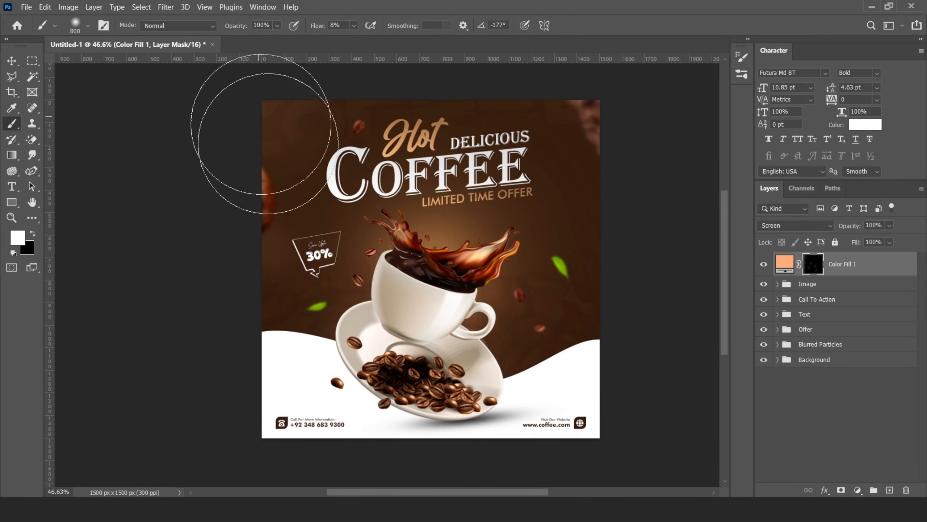
scroll(434, 230, down, 4)
scroll(511, 242, up, 2)
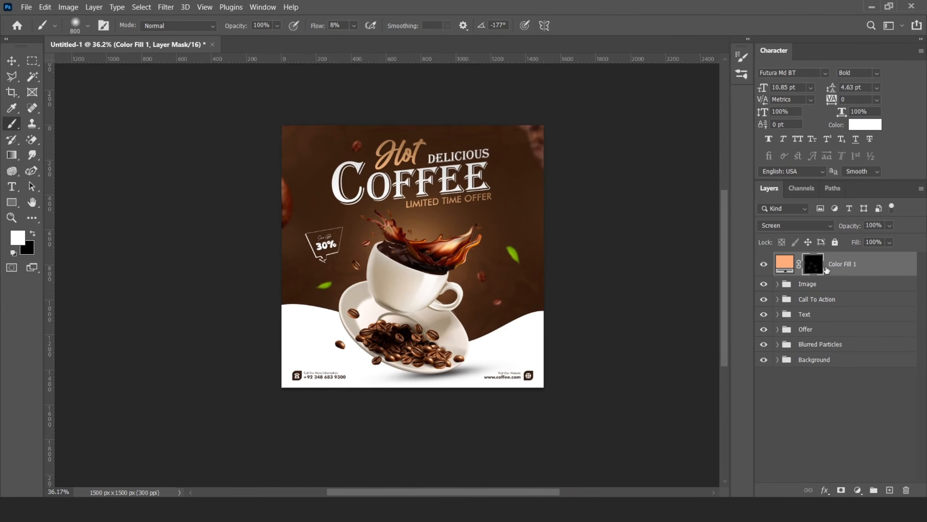
key(ctrl+g)
double_click(805, 259)
text(Glow)
key(Return)
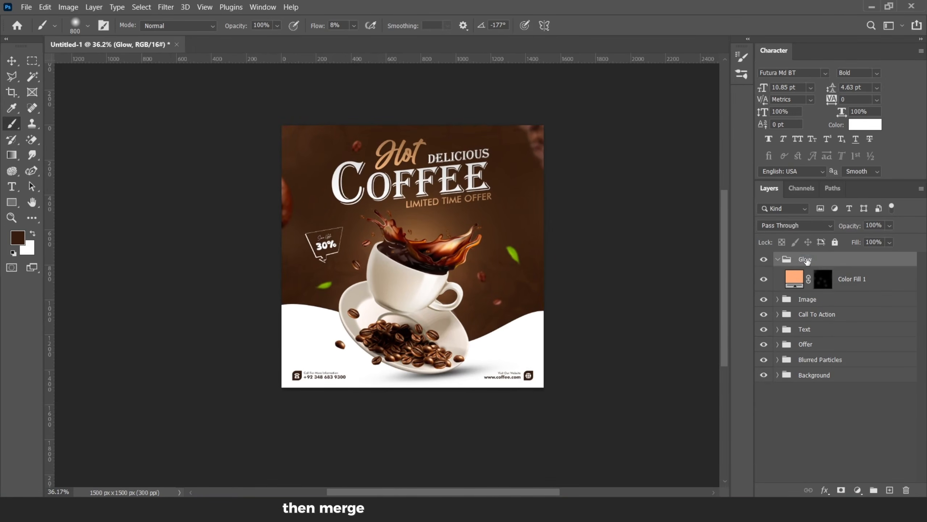
click(778, 259)
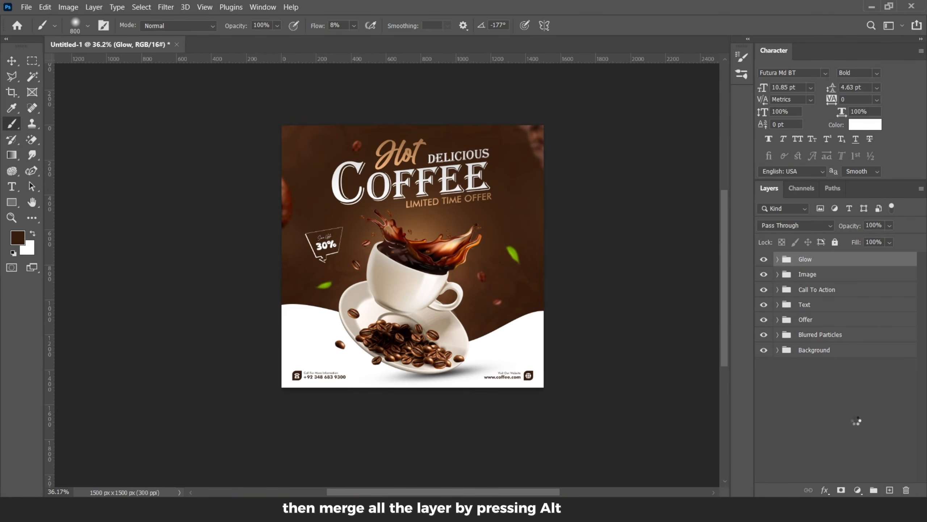
Step: Stamp all visible layers into a new merged layer on top and name it Poster
key(ctrl+alt+shift+e)
double_click(807, 264)
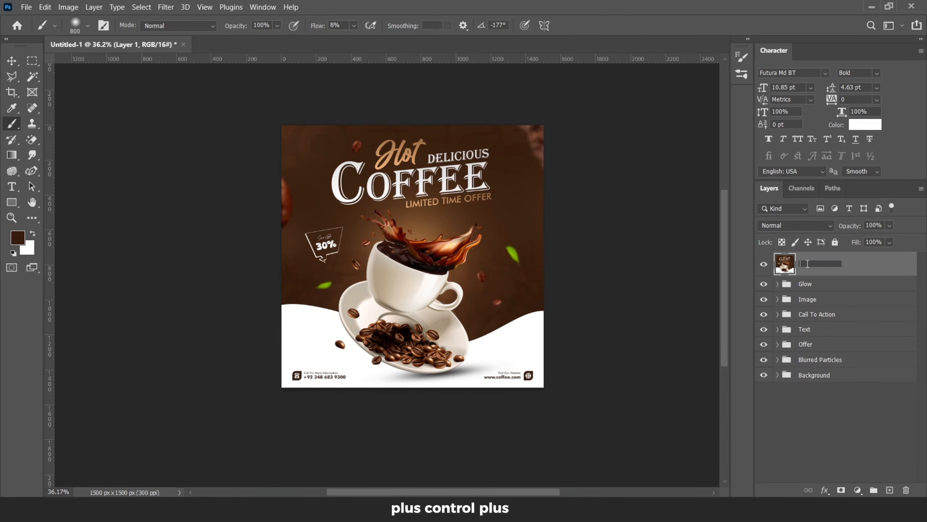
text(Poster)
key(Return)
Step: Open the Camera Raw Filter on the Poster layer and set Temperature +16, Contrast +16, Highlights +22, Shadows -18
click(166, 7)
click(216, 91)
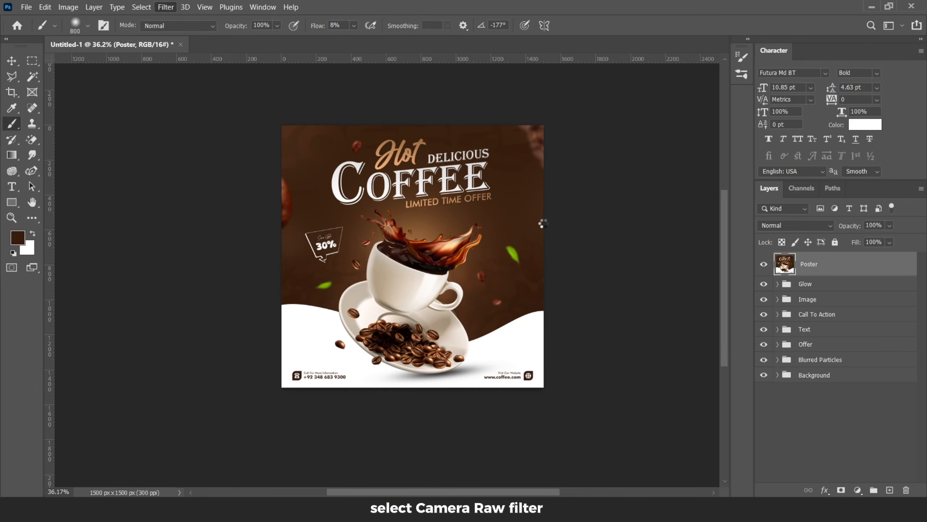
drag(685, 190, 695, 190)
drag(685, 243, 673, 273)
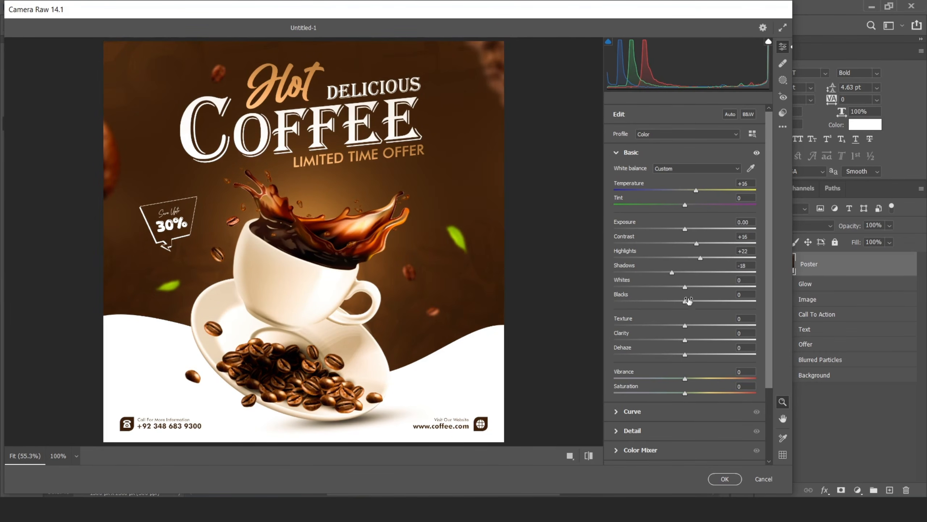
Step: Add Grain 23 and Vignetting -12 in the Camera Raw Effects section and apply the filter
click(618, 151)
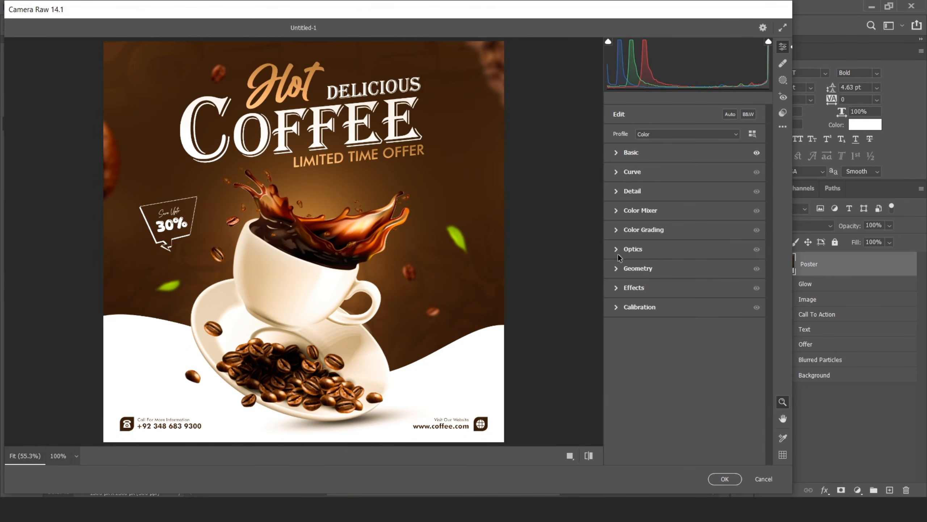
click(637, 288)
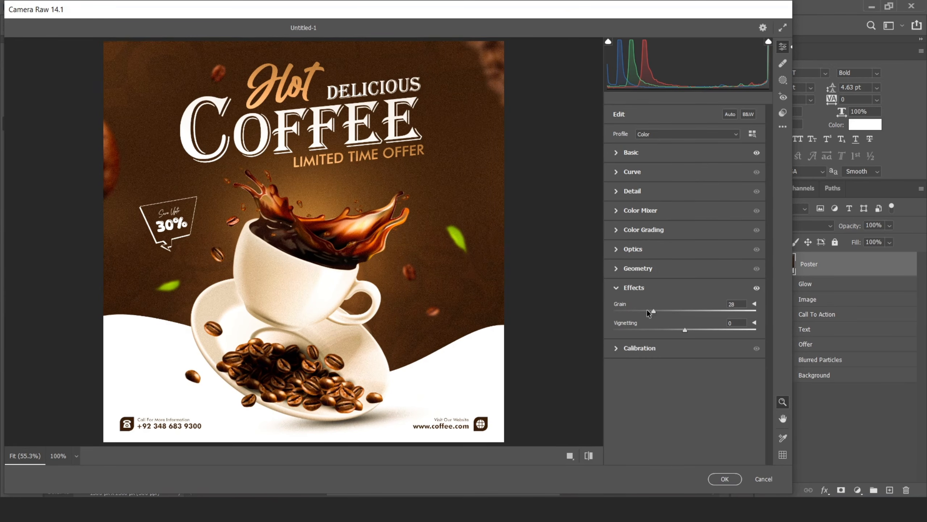
drag(673, 329, 674, 329)
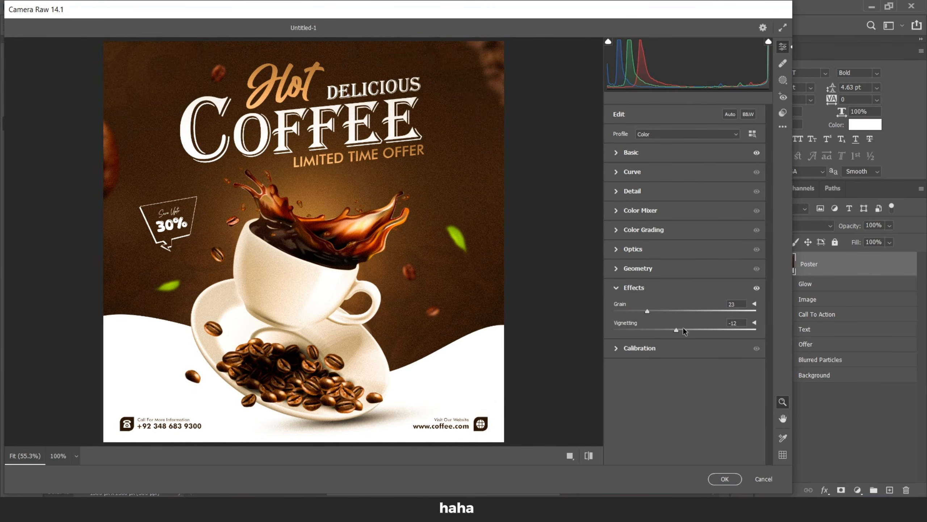
click(725, 479)
scroll(591, 230, up, 3)
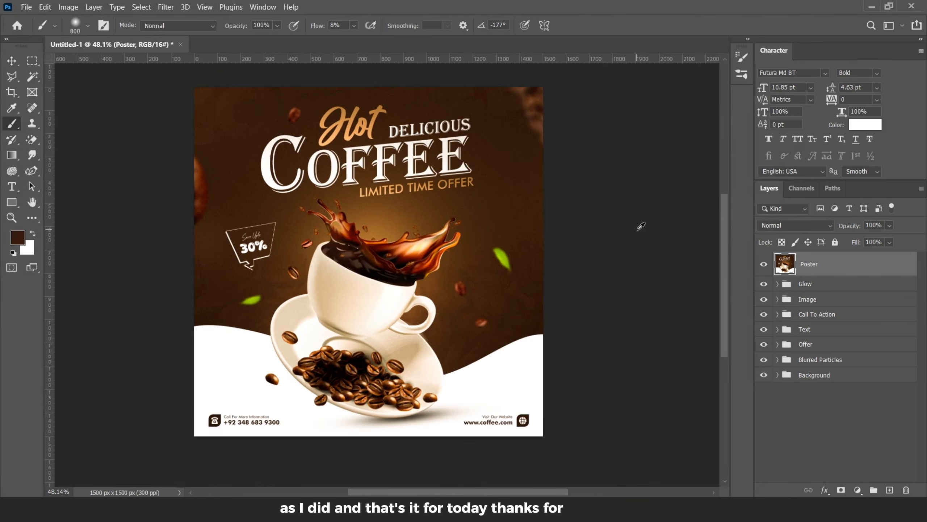